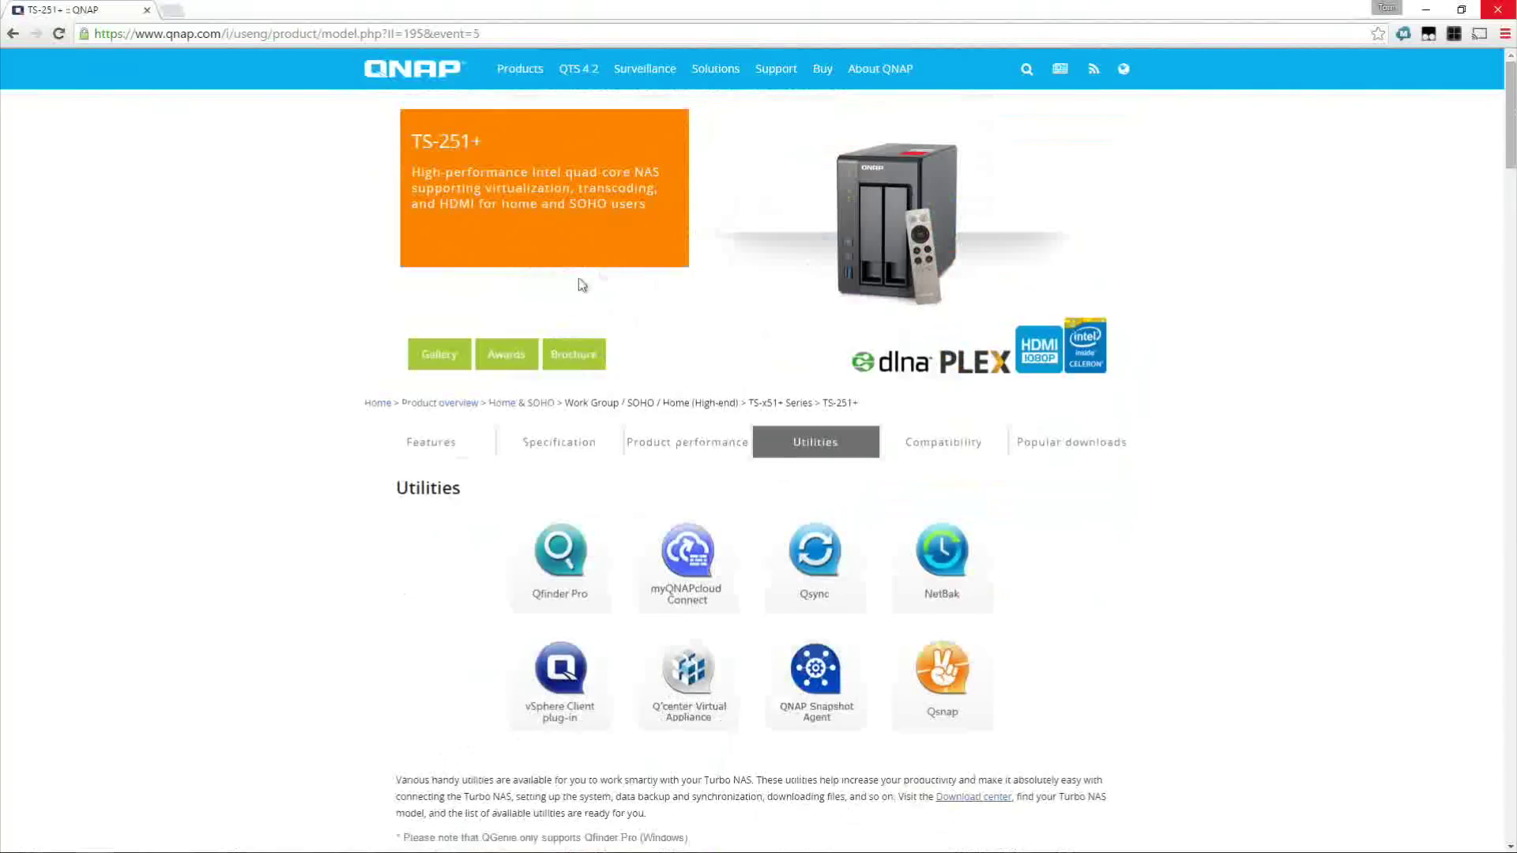
Return to the product's features overview and browse through its list of utilities
{"action": "key", "text": "alt+Left"}
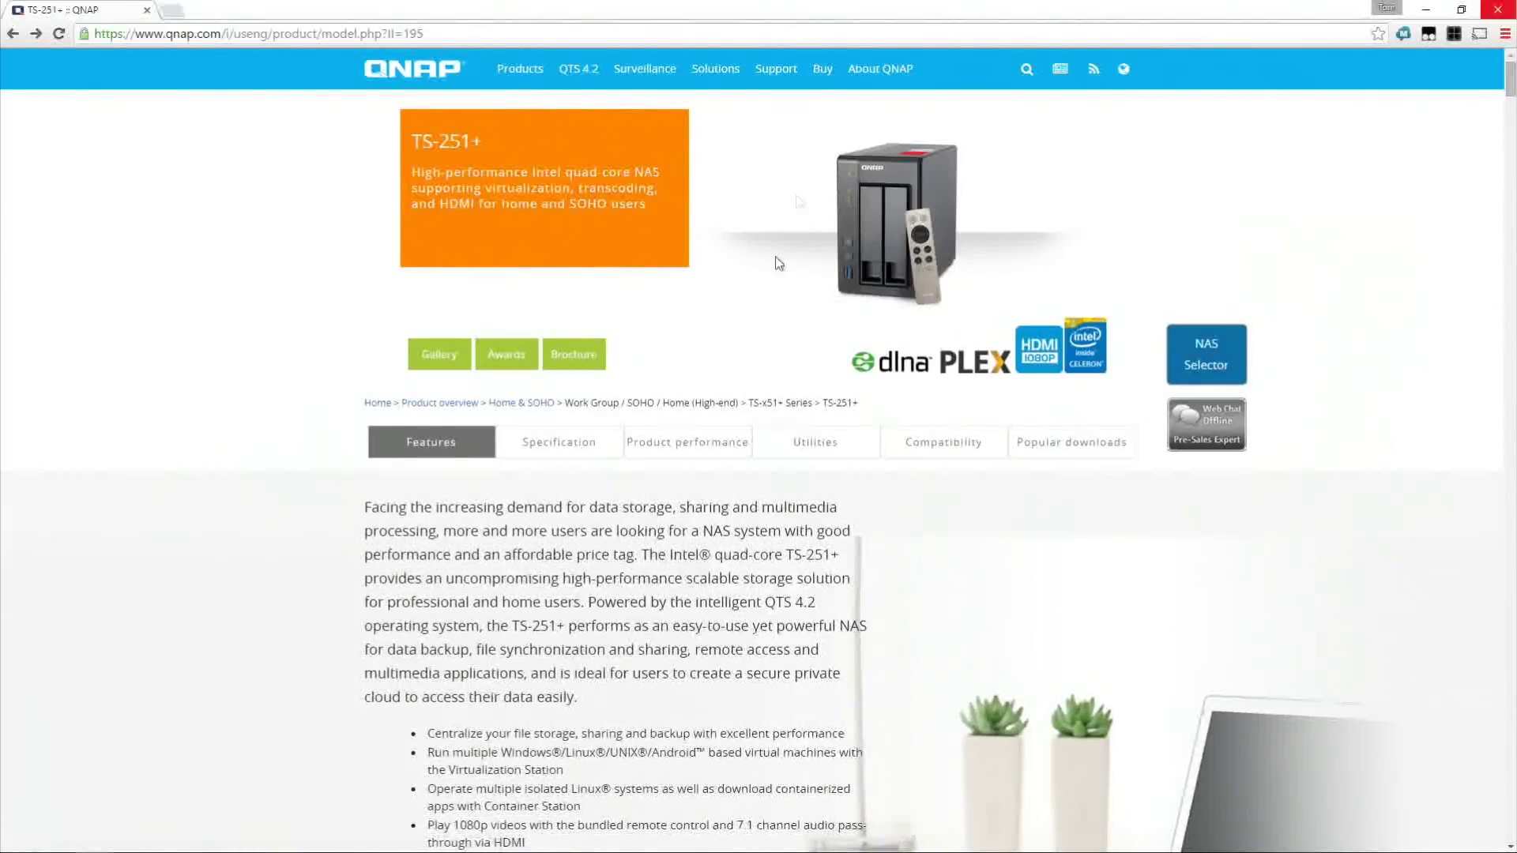
{"action": "left_click", "coordinate": [831, 453]}
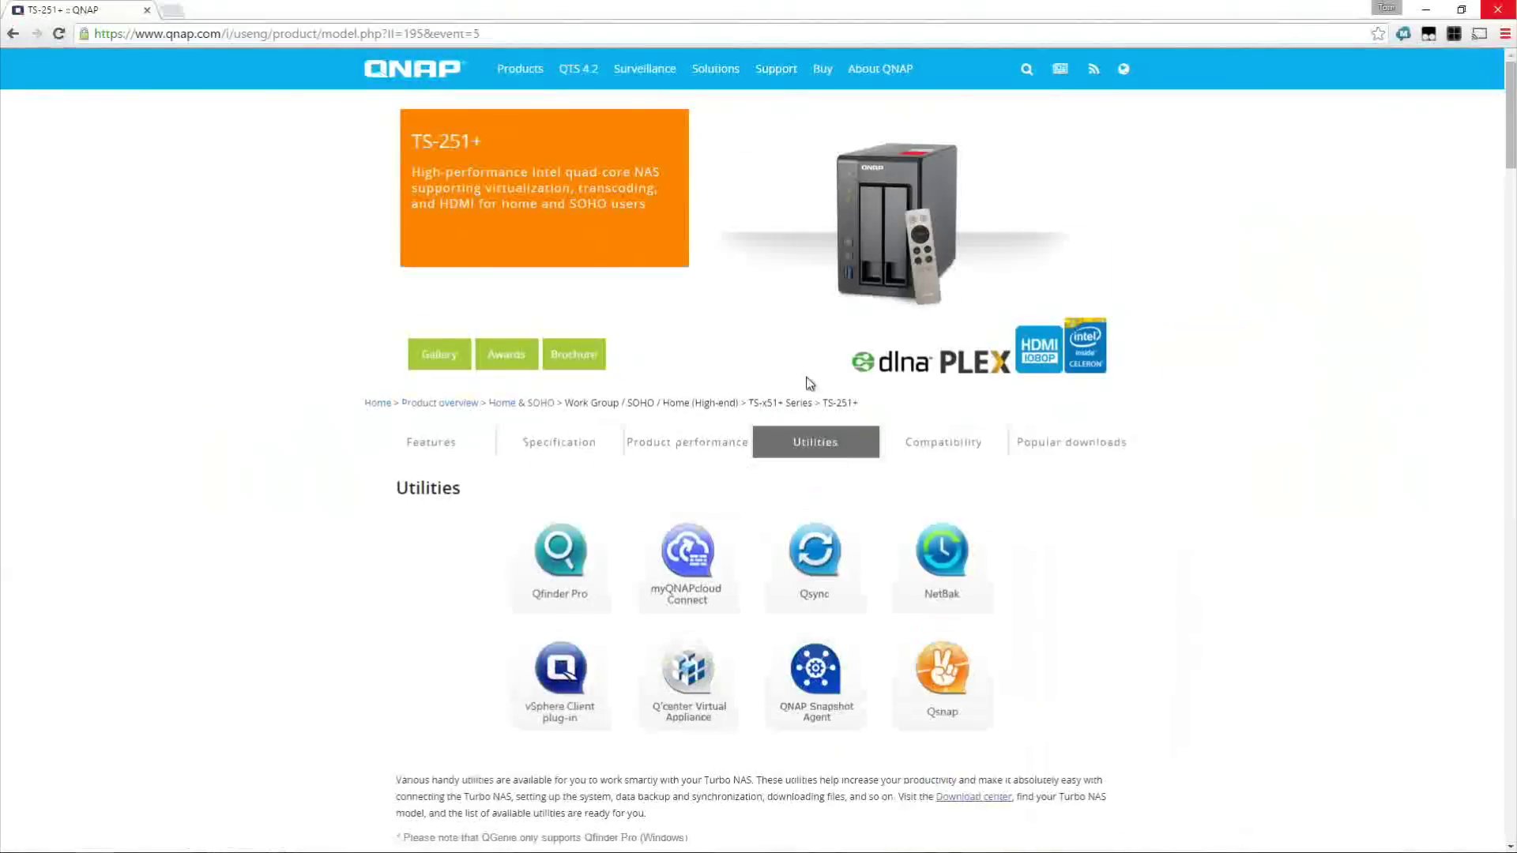
{"action": "scroll", "coordinate": [859, 326], "scroll_direction": "down", "scroll_amount": 3}
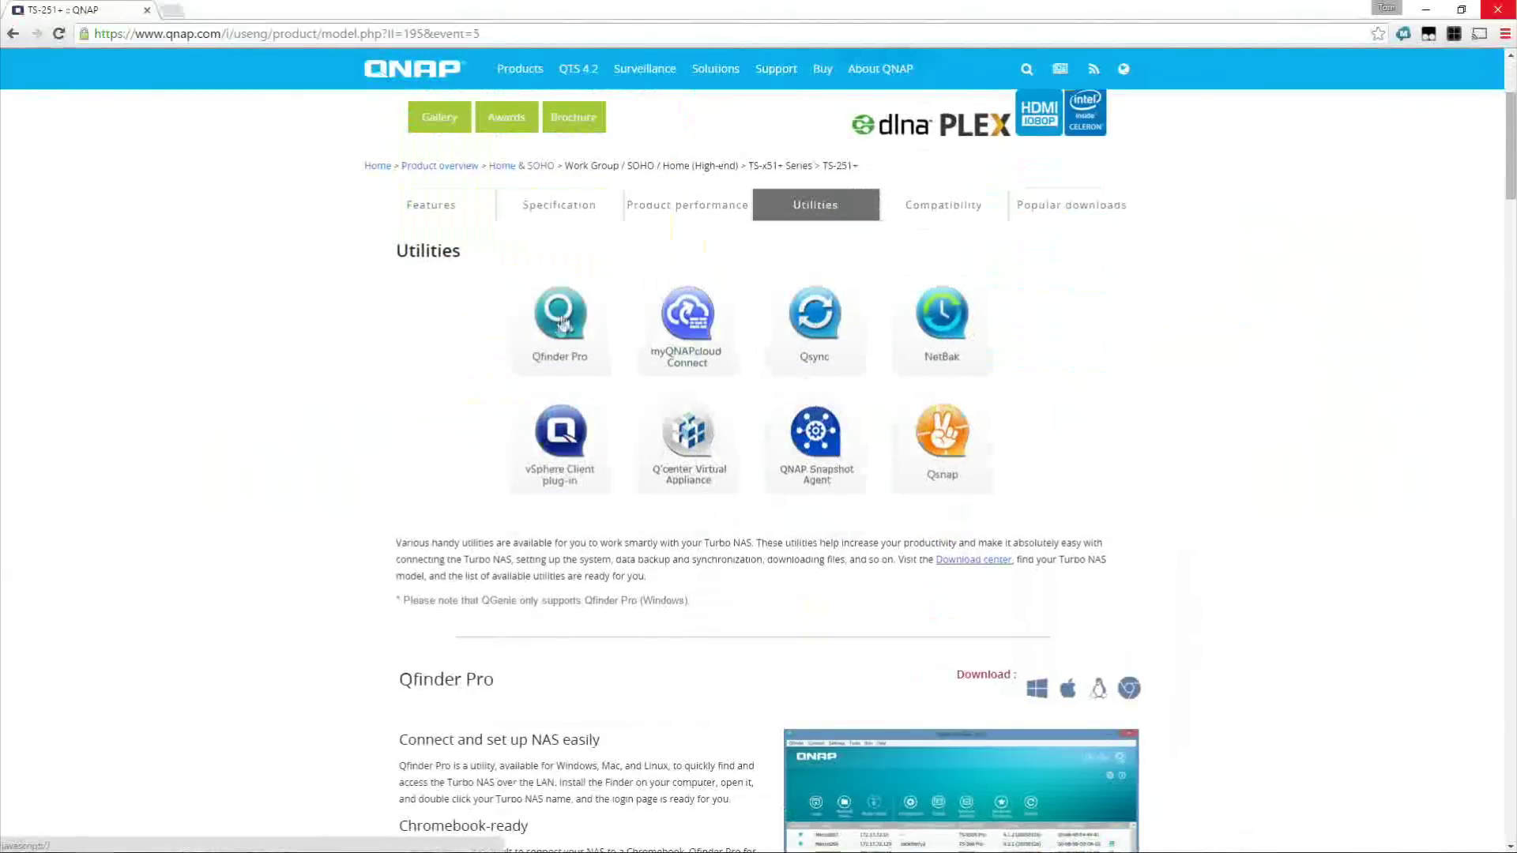
{"action": "scroll", "coordinate": [613, 350], "scroll_direction": "down", "scroll_amount": 5}
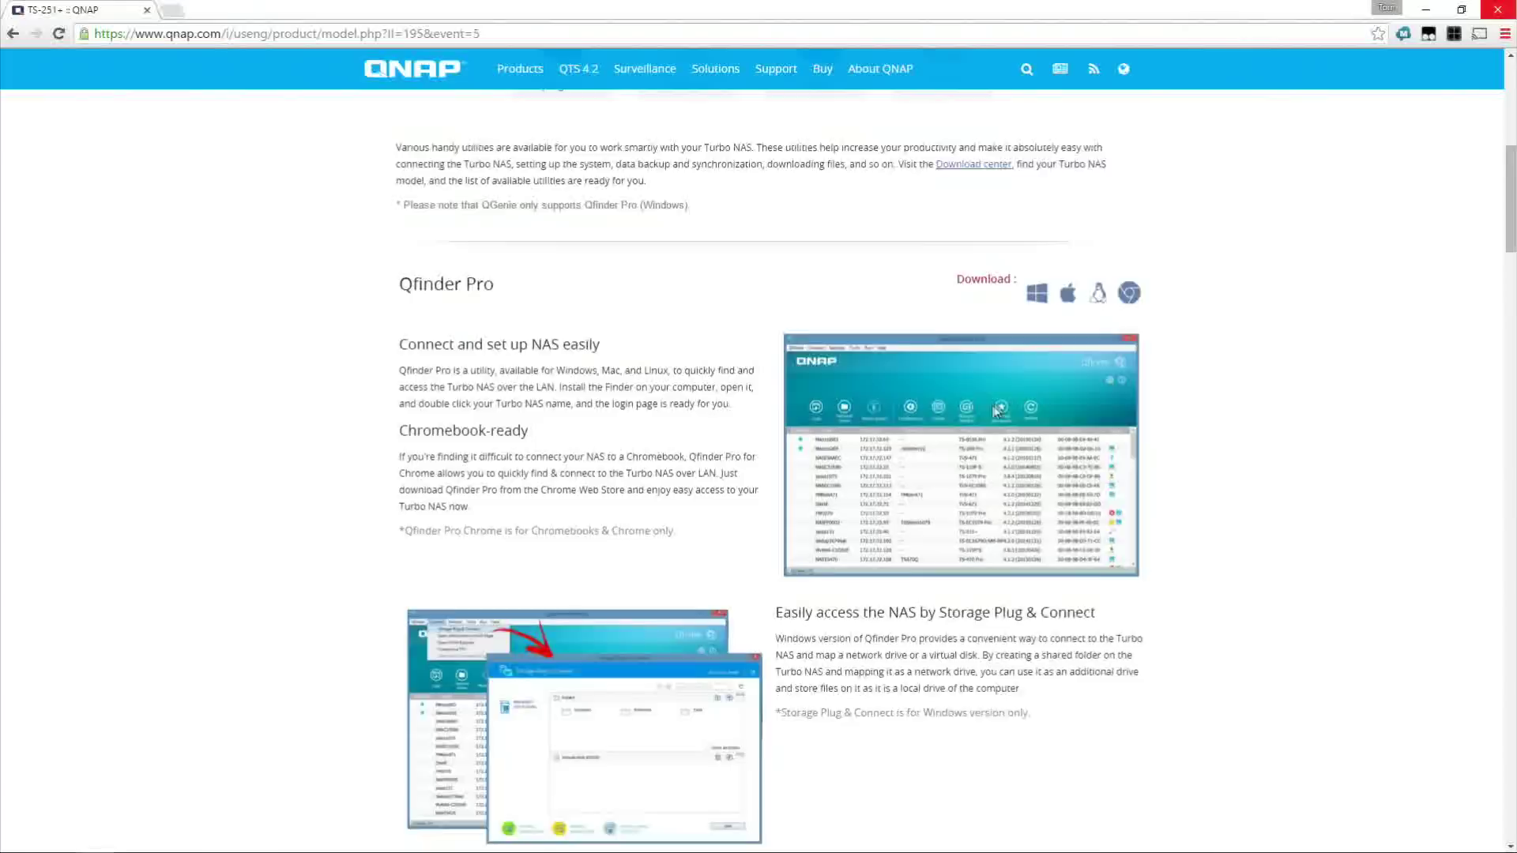
{"action": "scroll", "coordinate": [998, 410], "scroll_direction": "down", "scroll_amount": 4}
{"action": "scroll", "coordinate": [778, 419], "scroll_direction": "down", "scroll_amount": 10}
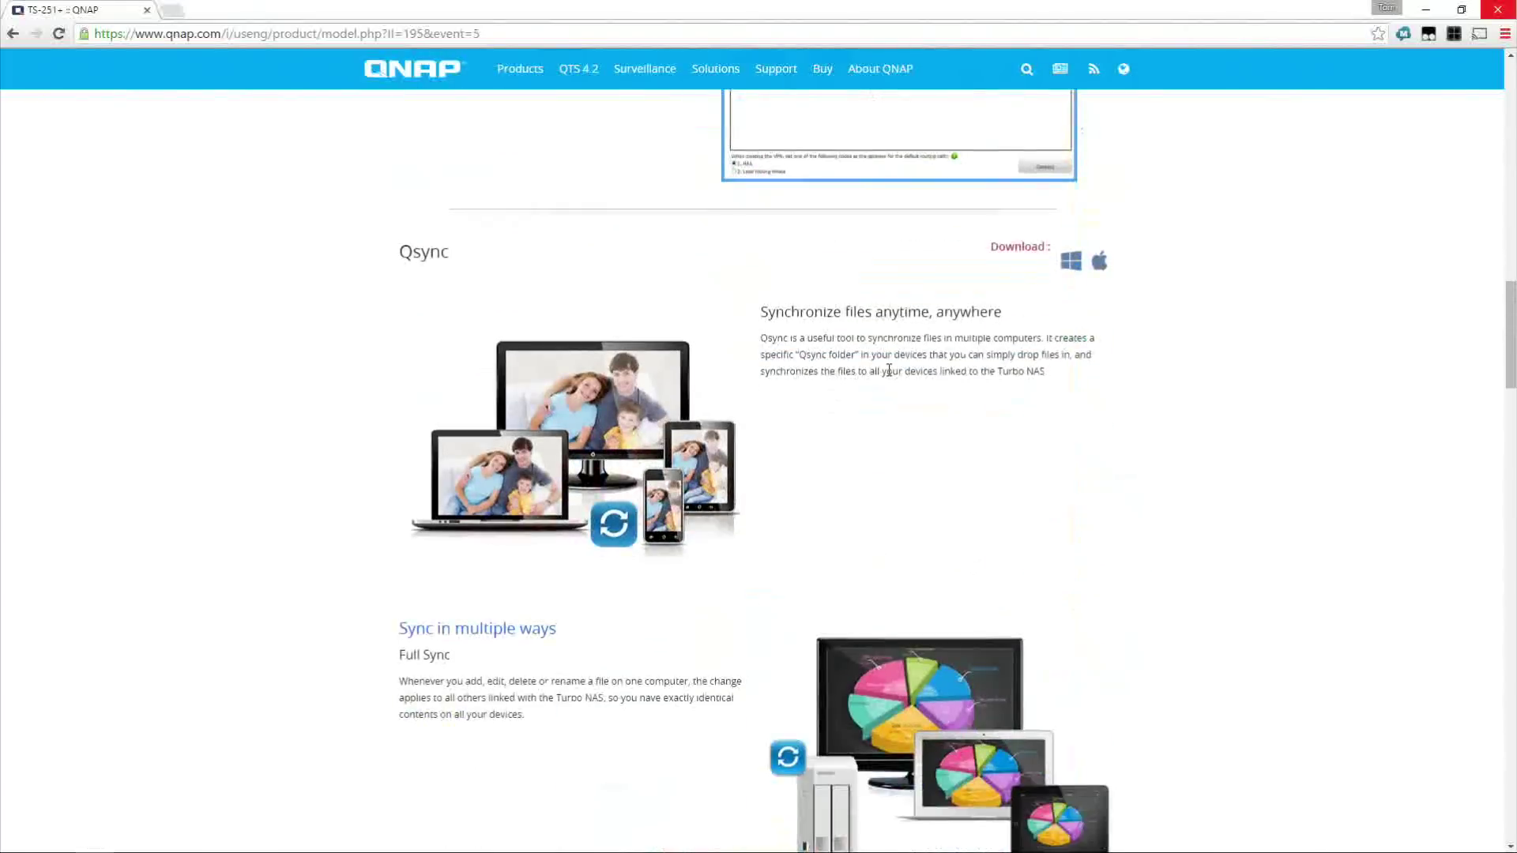
{"action": "scroll", "coordinate": [889, 370], "scroll_direction": "down", "scroll_amount": 18}
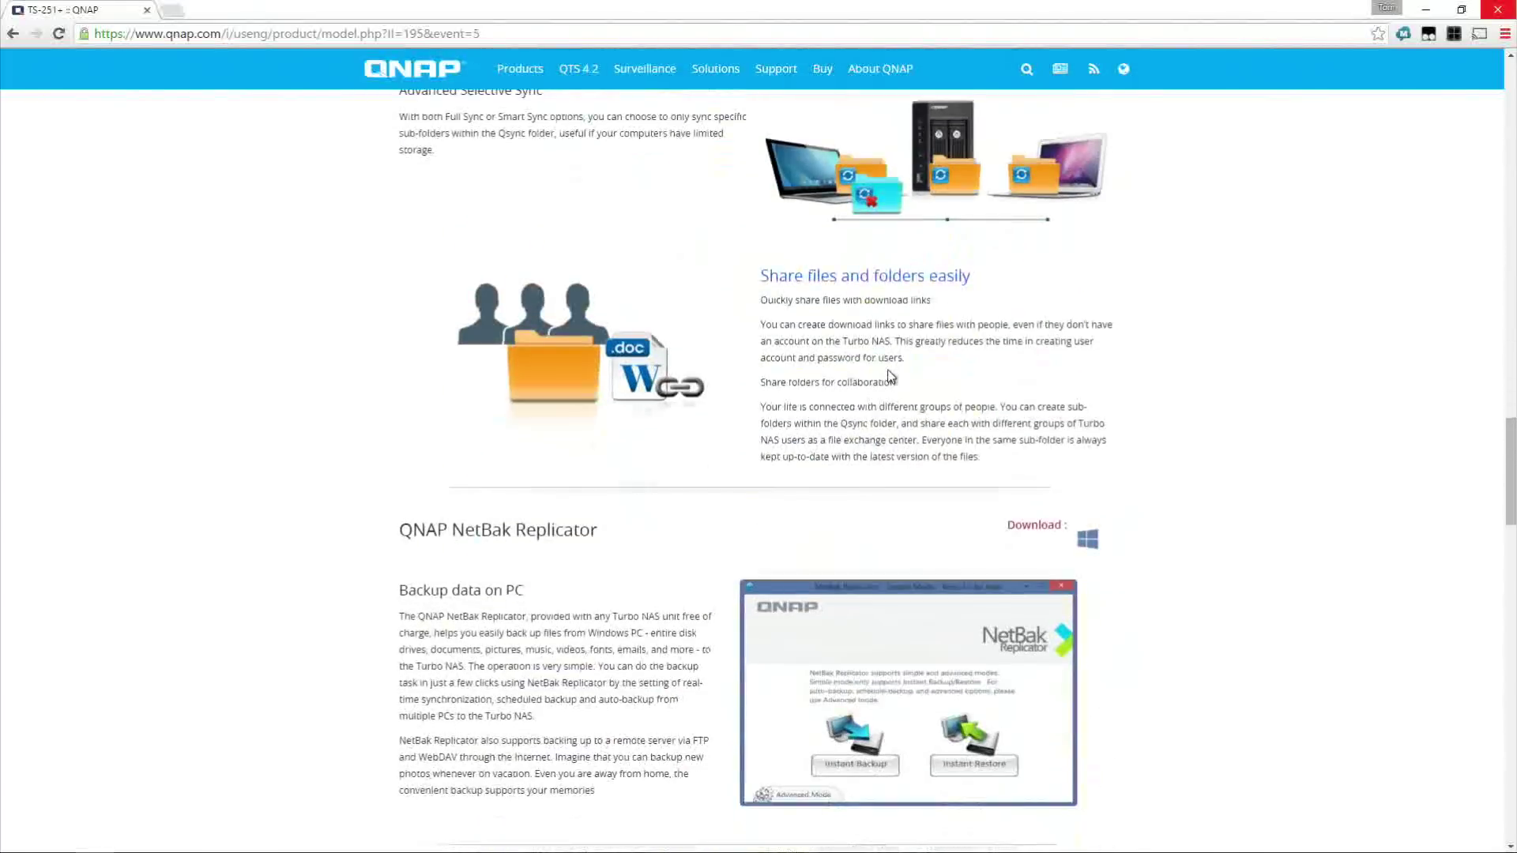
{"action": "scroll", "coordinate": [890, 376], "scroll_direction": "down", "scroll_amount": 4}
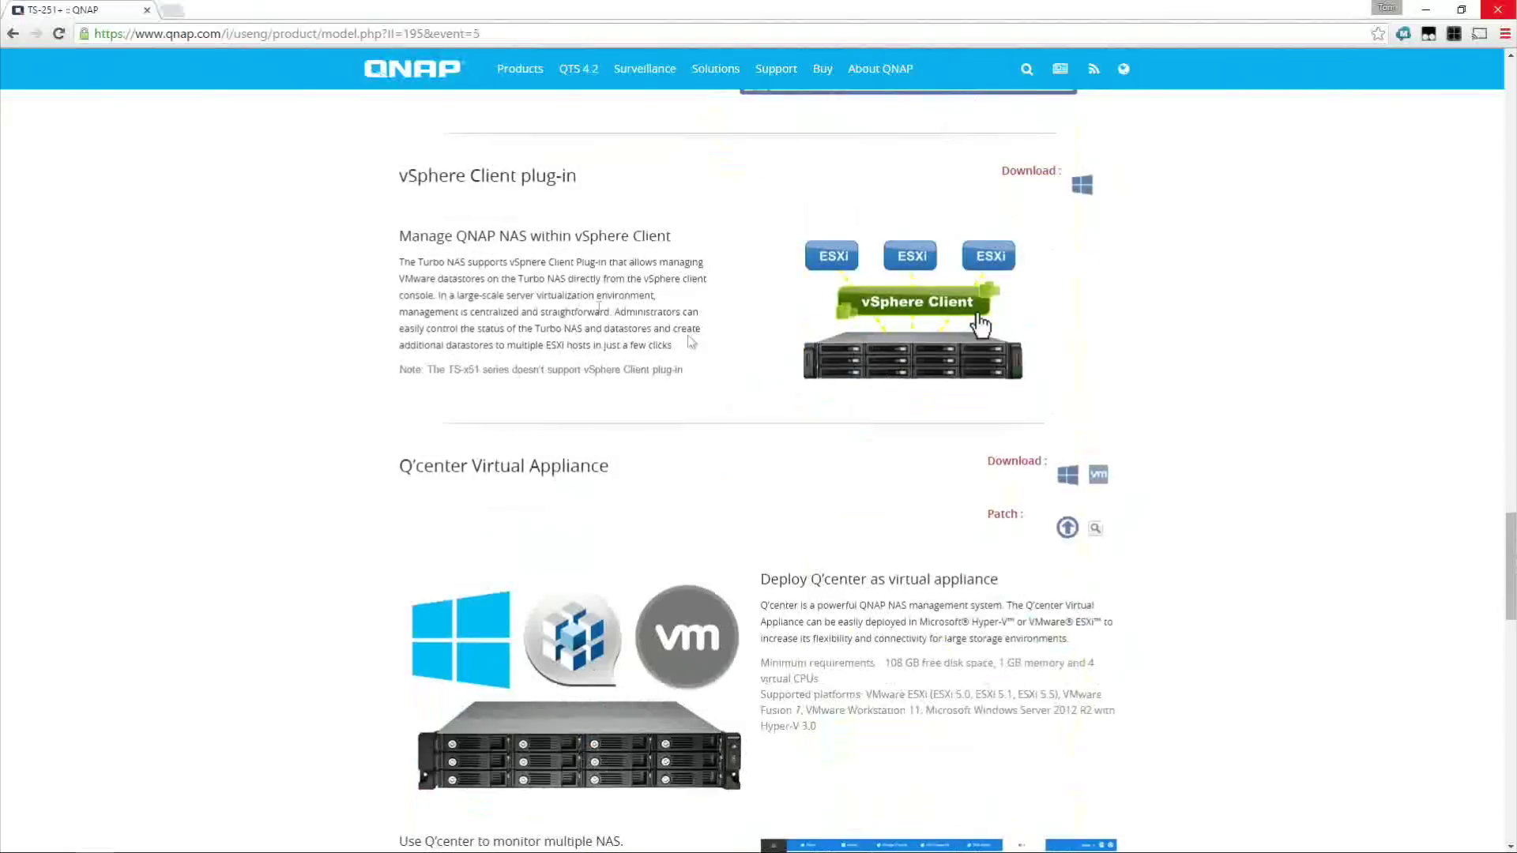
{"action": "scroll", "coordinate": [655, 187], "scroll_direction": "down", "scroll_amount": 4}
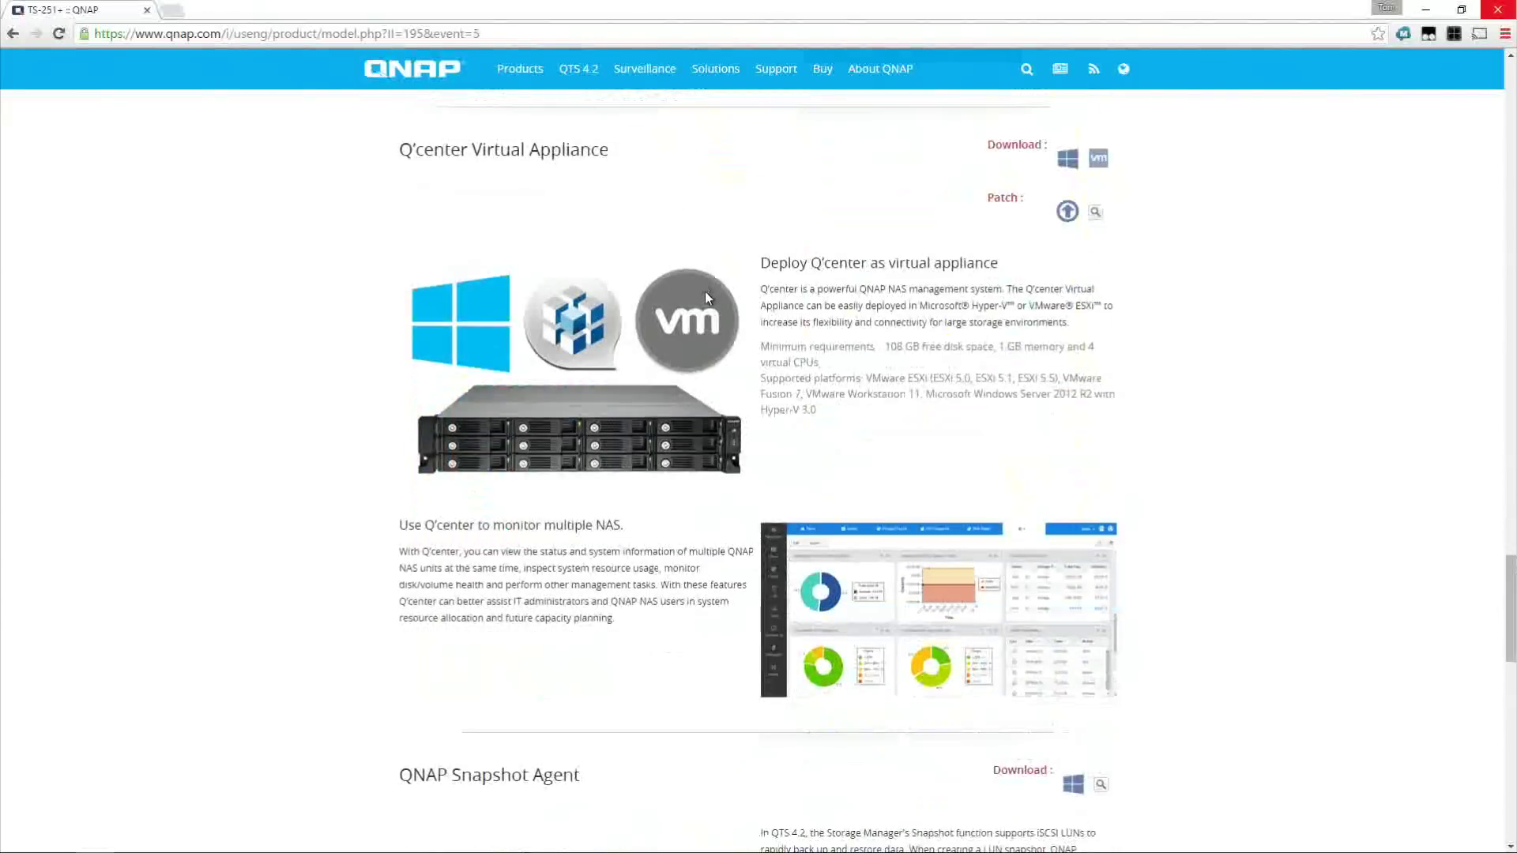
{"action": "left_click_drag", "start_coordinate": [626, 176], "coordinate": [373, 155]}
{"action": "scroll", "coordinate": [346, 369], "scroll_direction": "down", "scroll_amount": 10}
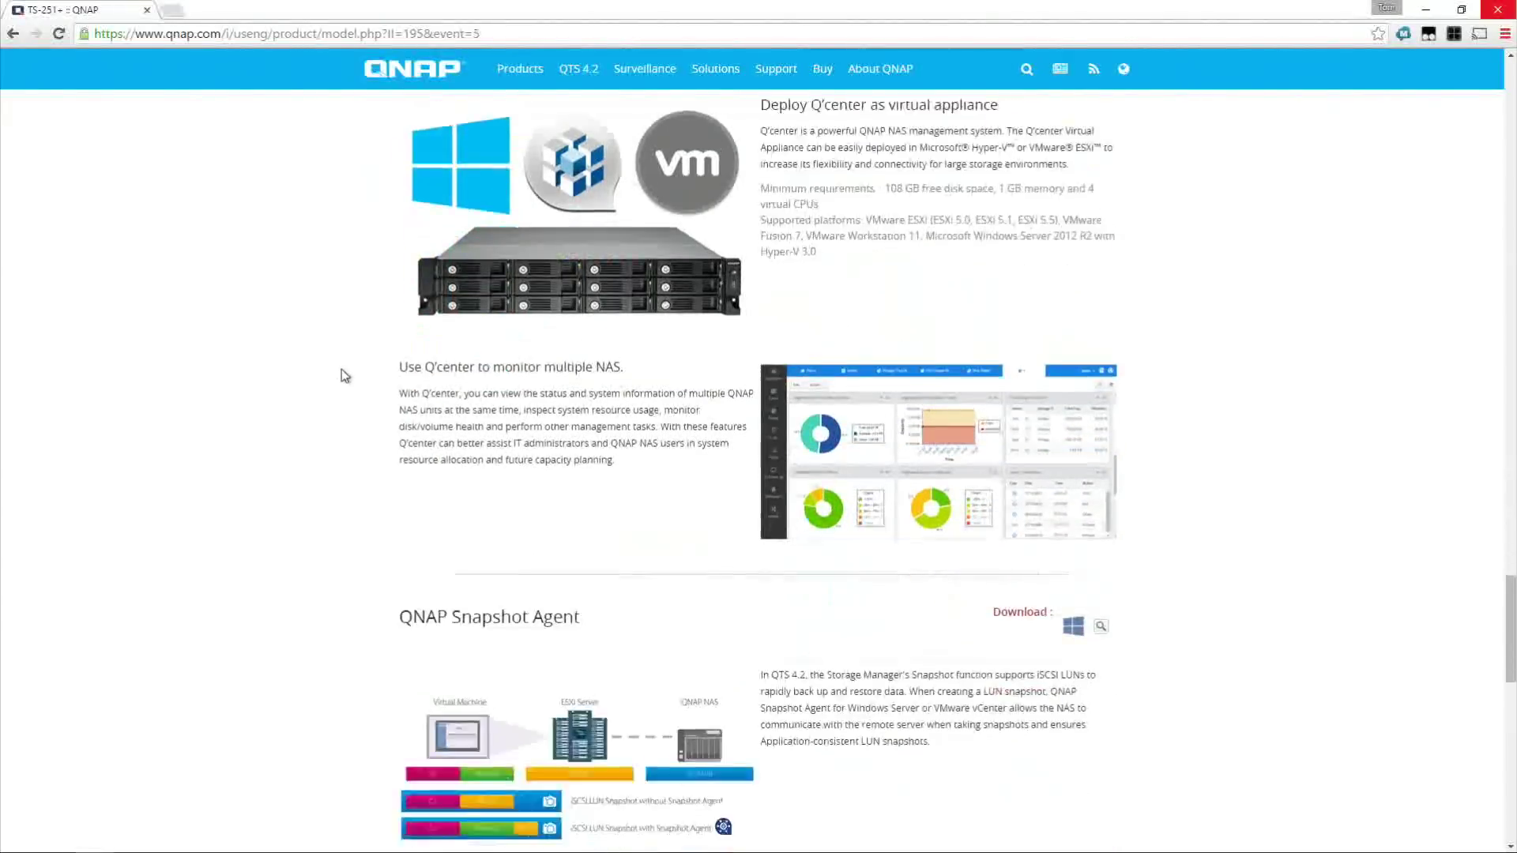
{"action": "scroll", "coordinate": [342, 377], "scroll_direction": "down", "scroll_amount": 4}
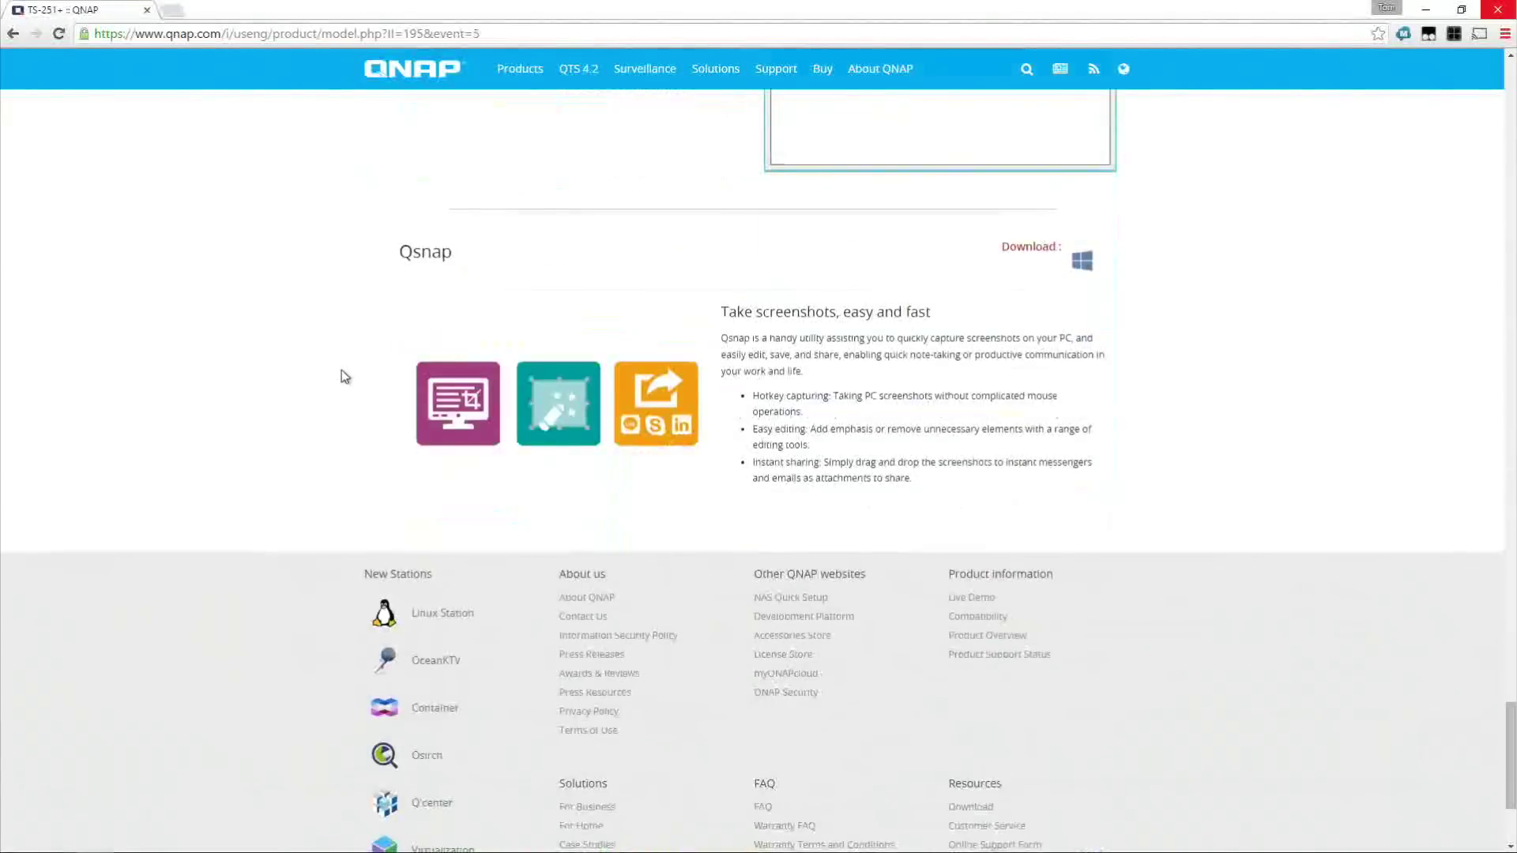
{"action": "key", "text": "Home"}
{"action": "scroll", "coordinate": [576, 431], "scroll_direction": "down", "scroll_amount": 9}
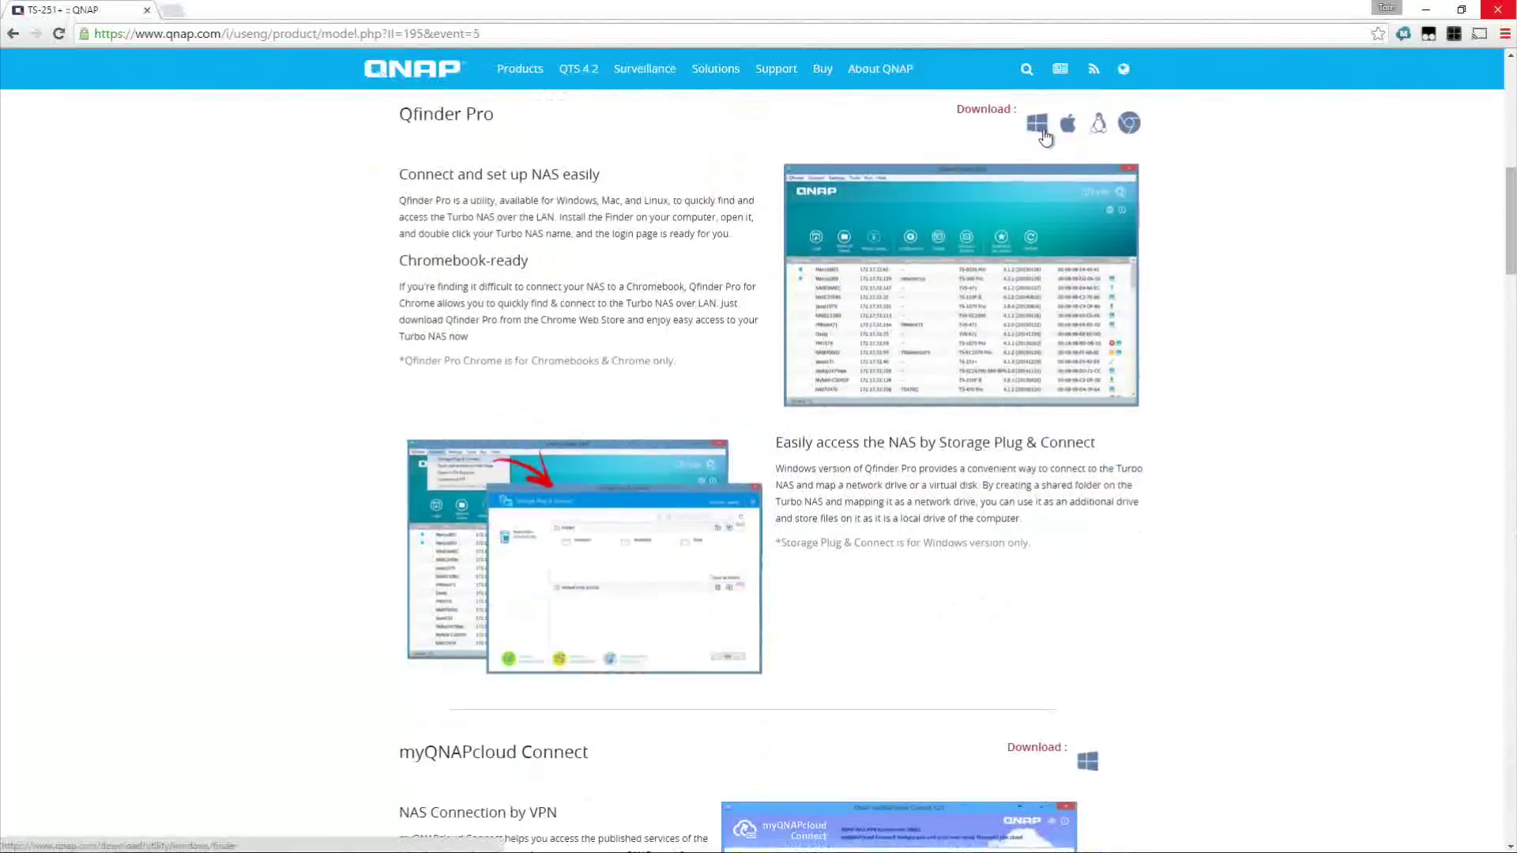
Download and install Qfinder Pro for Windows, then accept guided setup for the uninitialised NAS
{"action": "left_click", "coordinate": [1043, 133]}
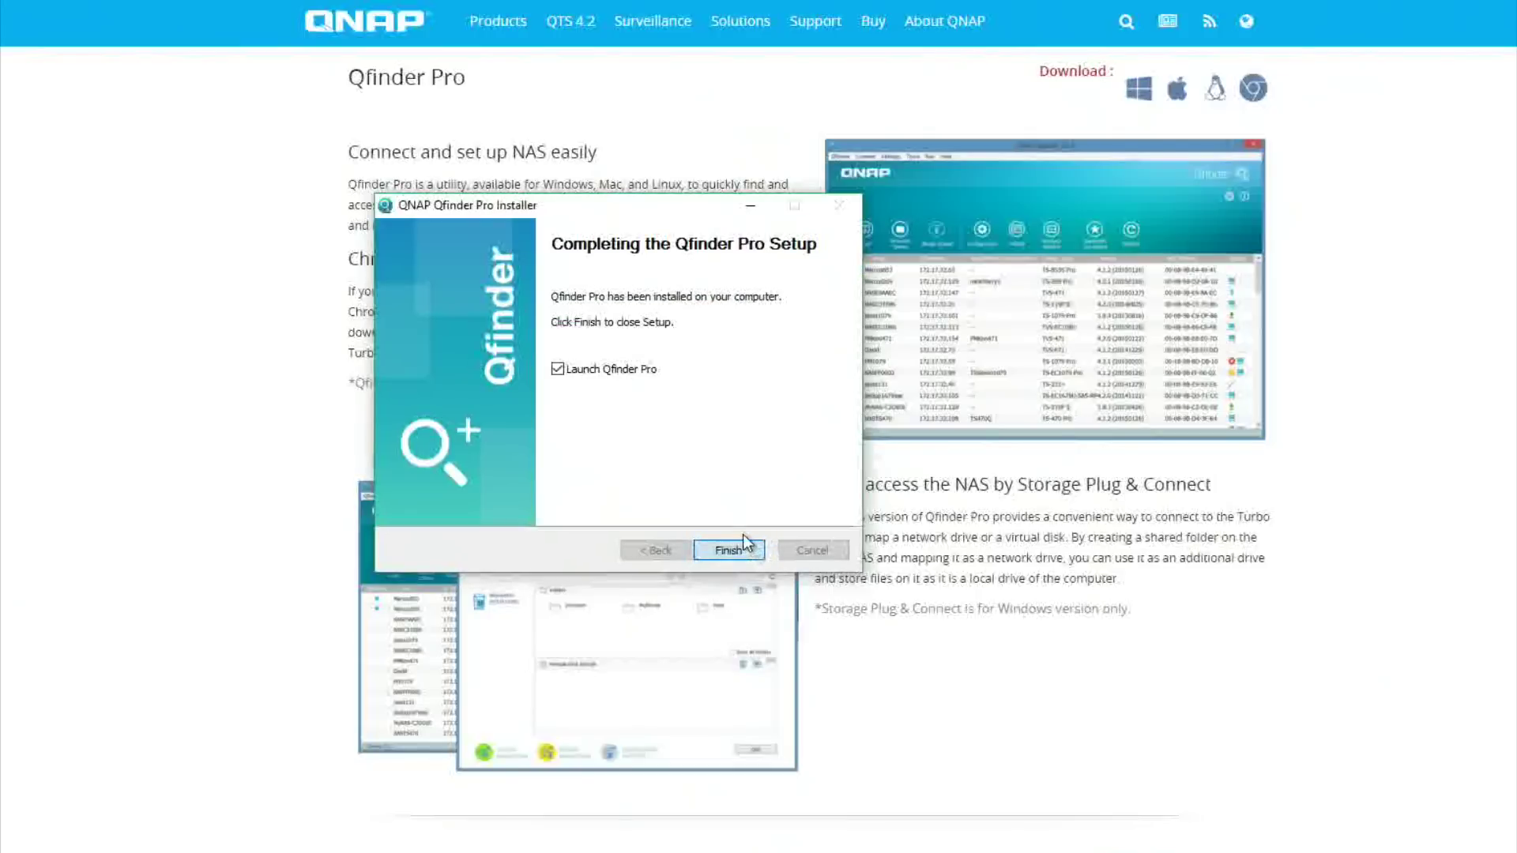
{"action": "left_click", "coordinate": [728, 550]}
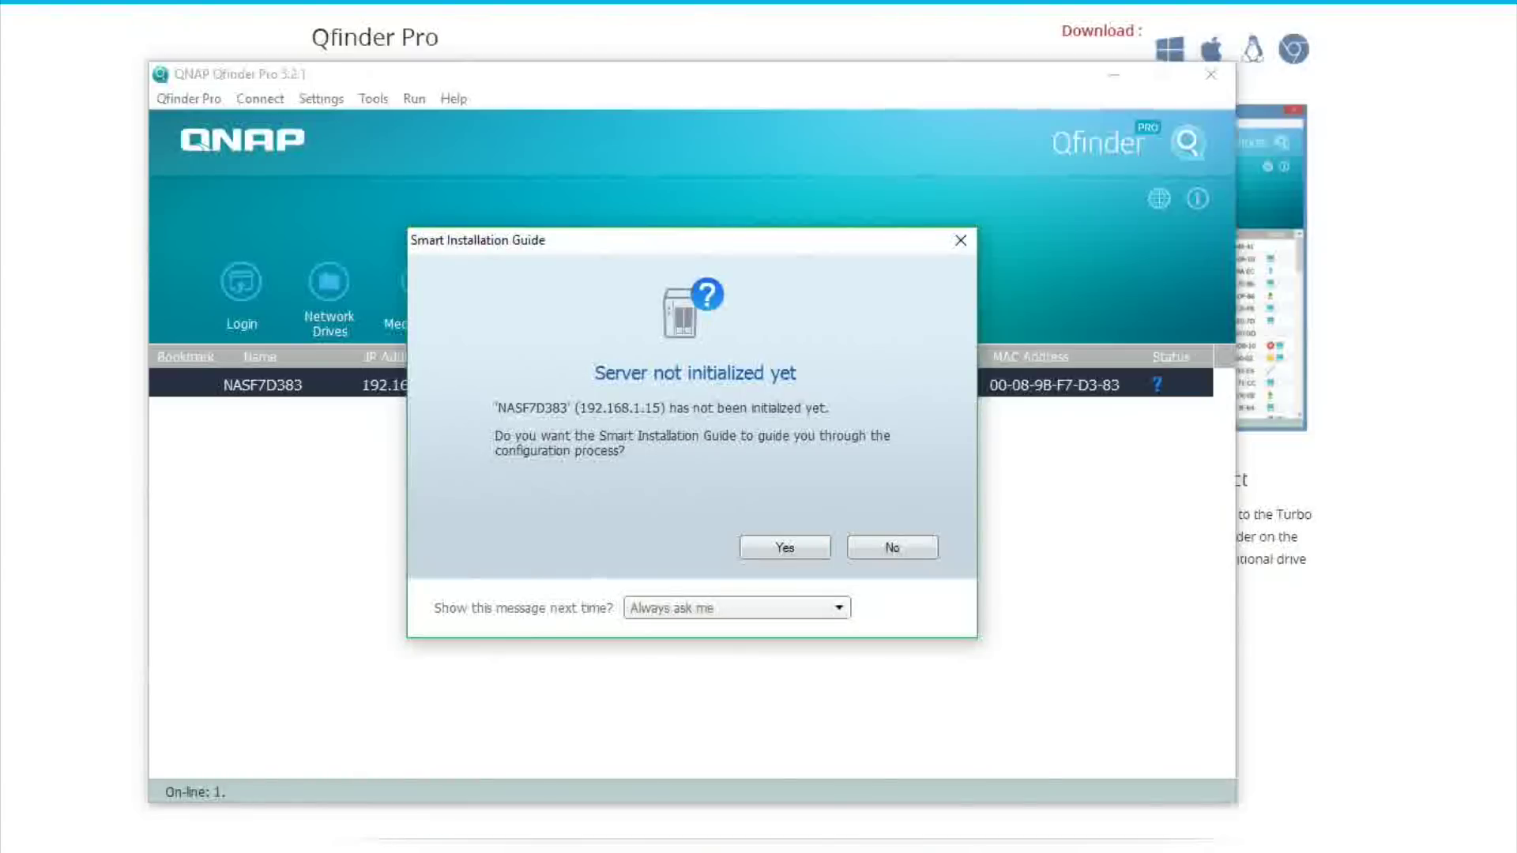
{"action": "left_click", "coordinate": [784, 548]}
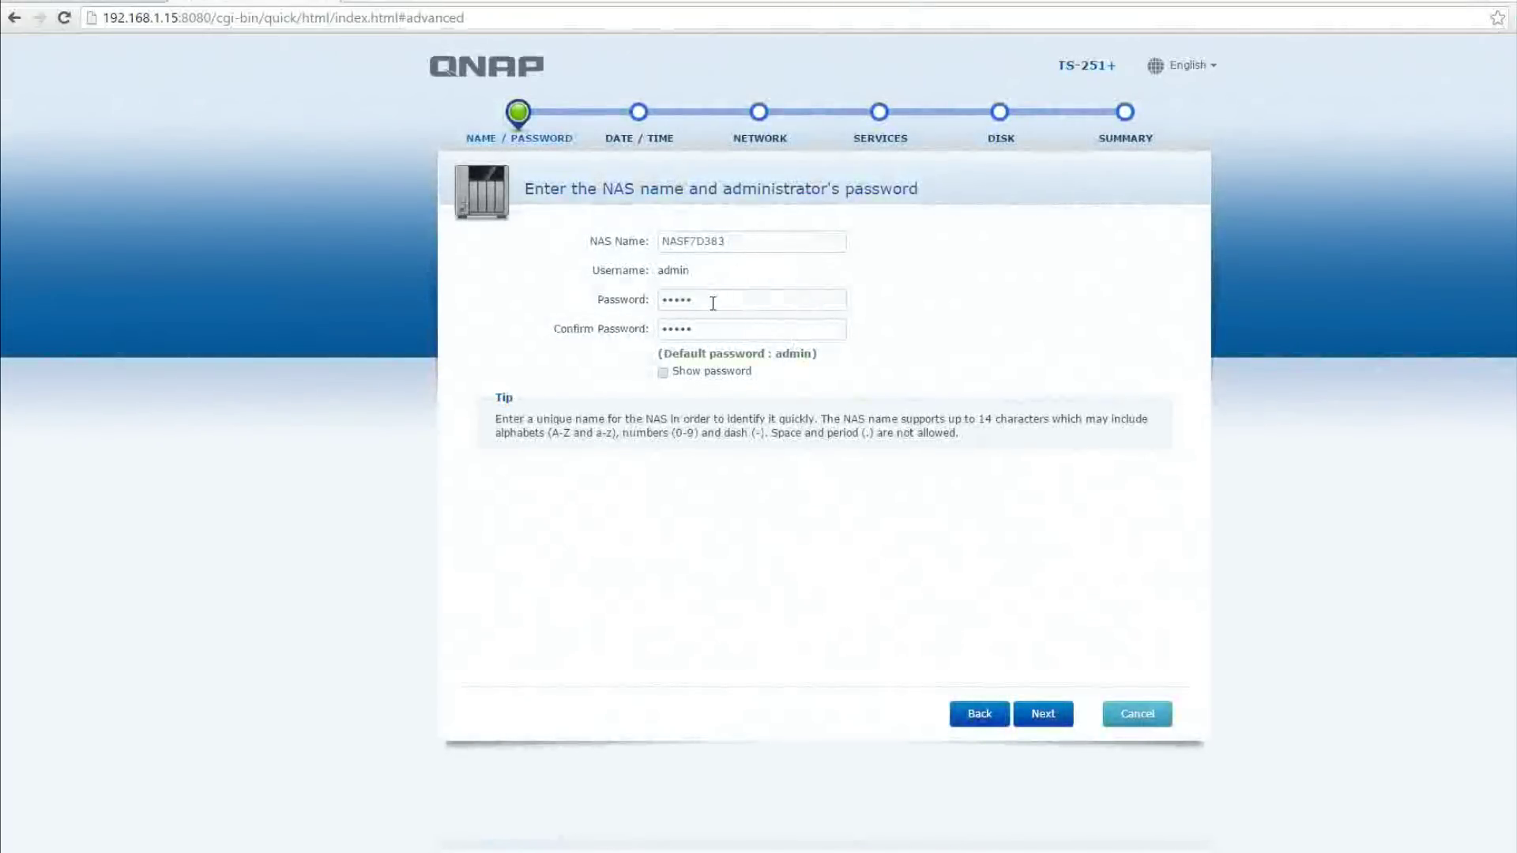
Replace the default administrator password with a new one and confirm it
{"action": "left_click_drag", "start_coordinate": [713, 303], "coordinate": [571, 303]}
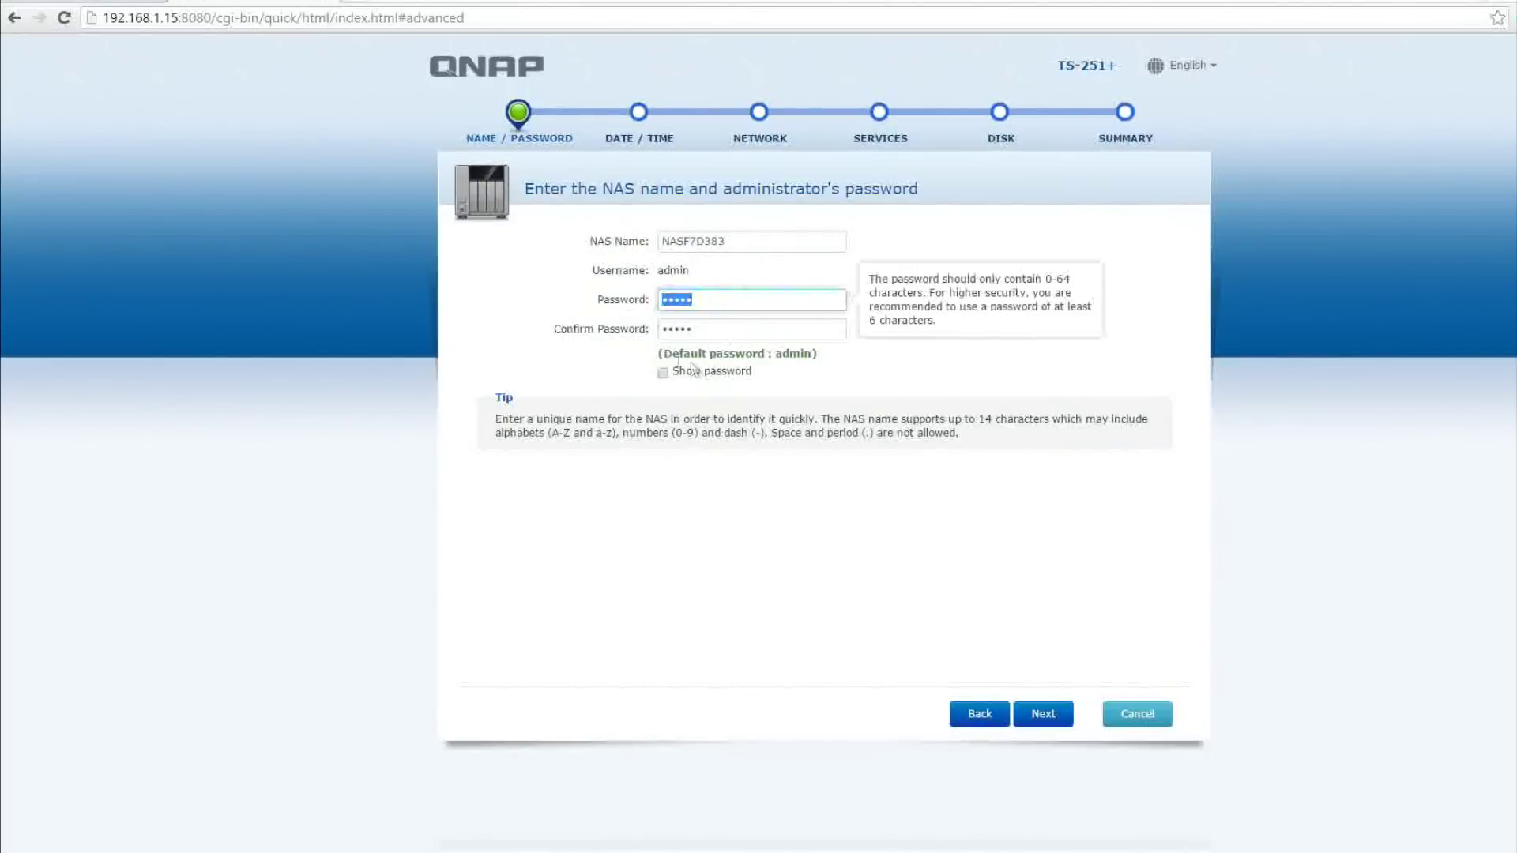
{"action": "left_click_drag", "start_coordinate": [669, 353], "coordinate": [803, 356]}
{"action": "left_click", "coordinate": [813, 512]}
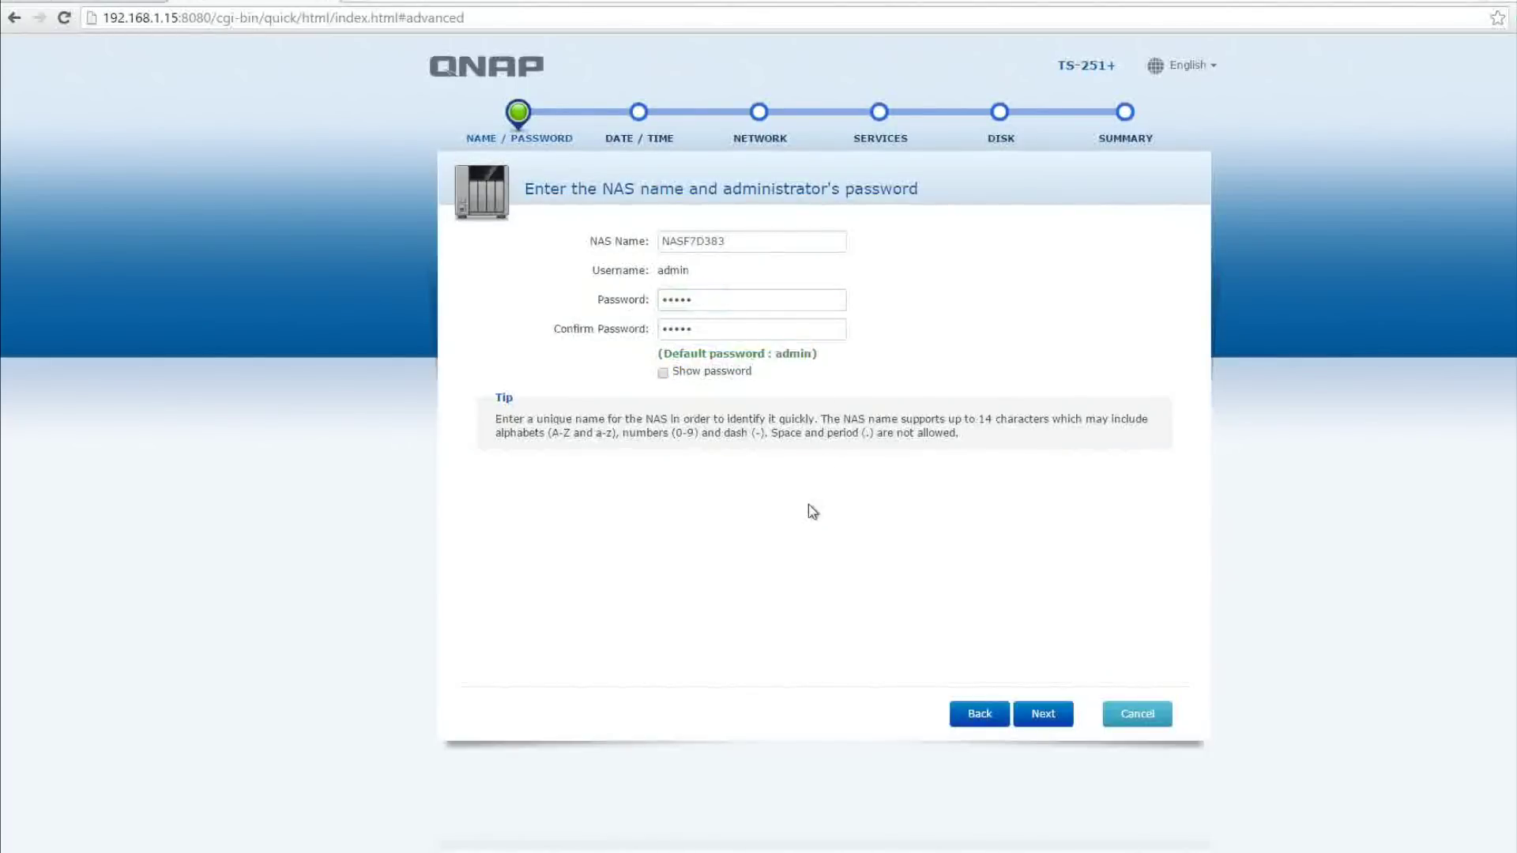
{"action": "left_click", "coordinate": [665, 374]}
{"action": "left_click", "coordinate": [664, 373]}
{"action": "left_click_drag", "start_coordinate": [711, 303], "coordinate": [485, 290]}
{"action": "type", "text": "ad"}
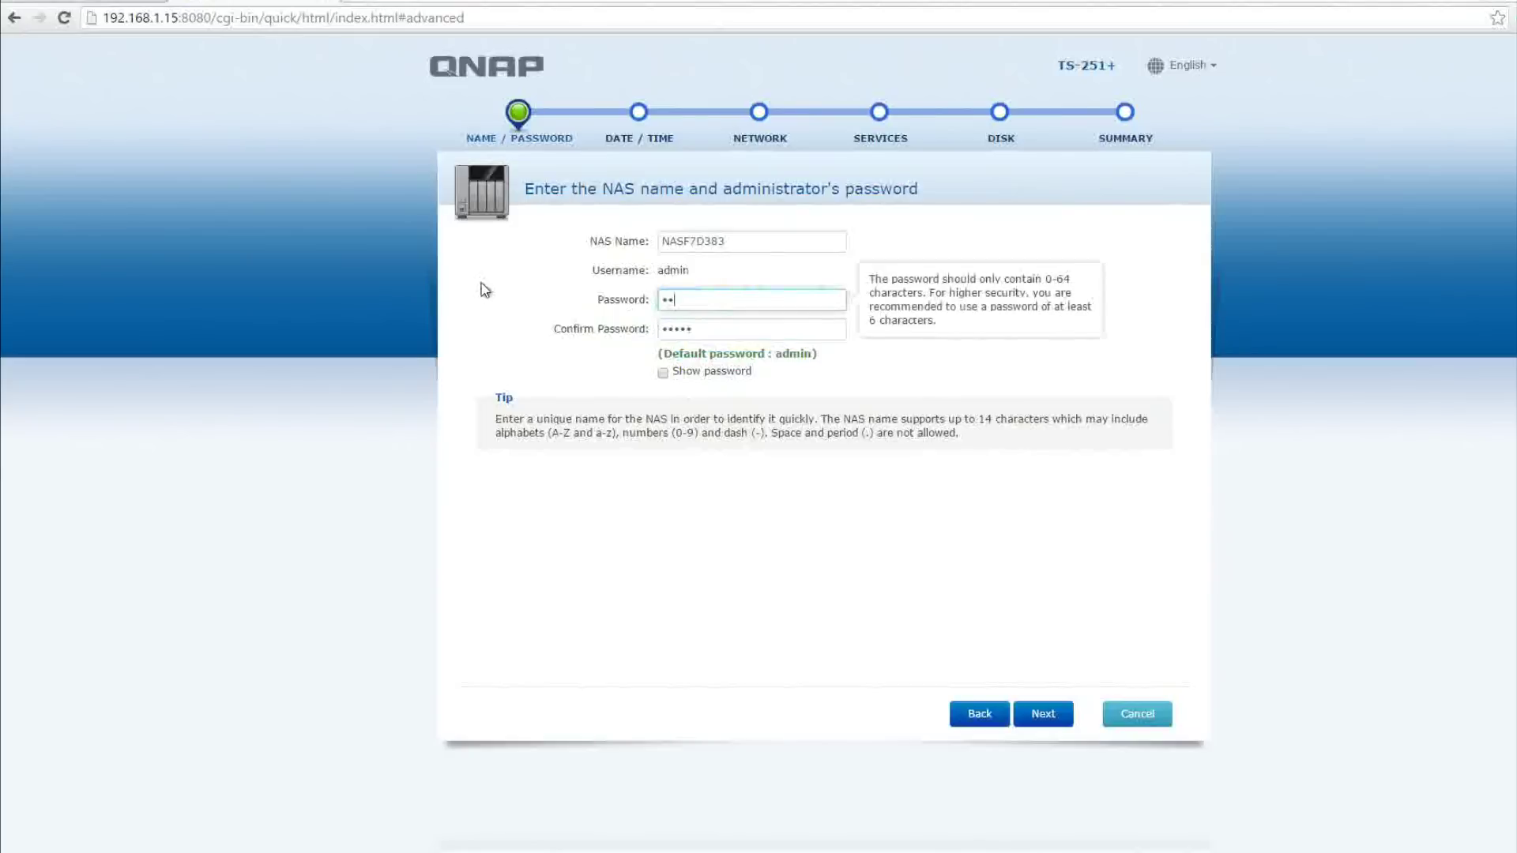
{"action": "type", "text": "min1234"}
{"action": "key", "text": "Tab"}
{"action": "type", "text": "a"}
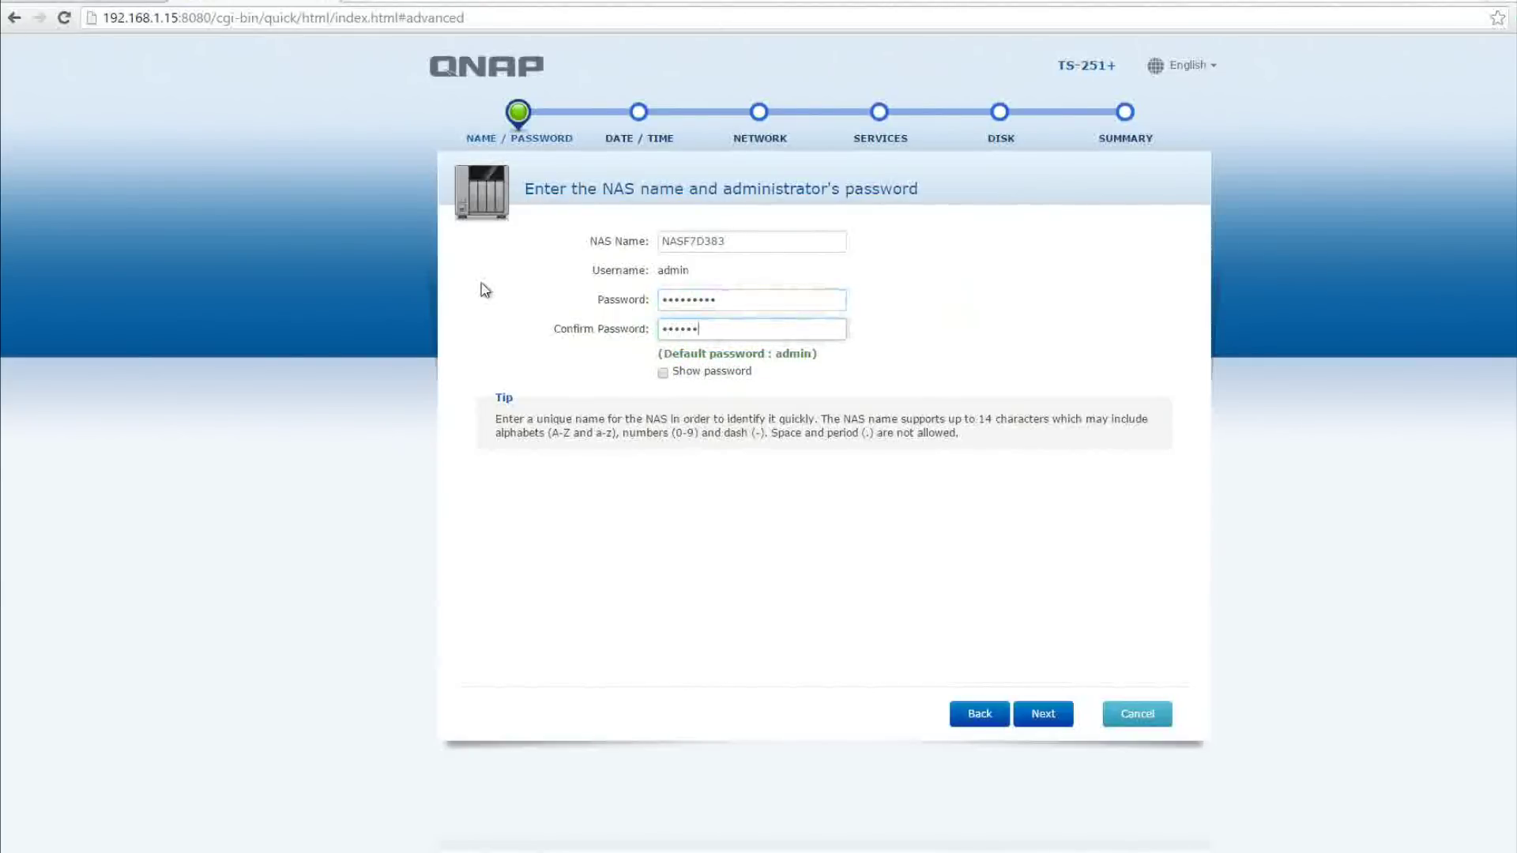
Prefix the NAS name with 'QNap' to make it QNapNASF7D383 and advance
{"action": "left_click_drag", "start_coordinate": [731, 242], "coordinate": [609, 249]}
{"action": "key", "text": "Home"}
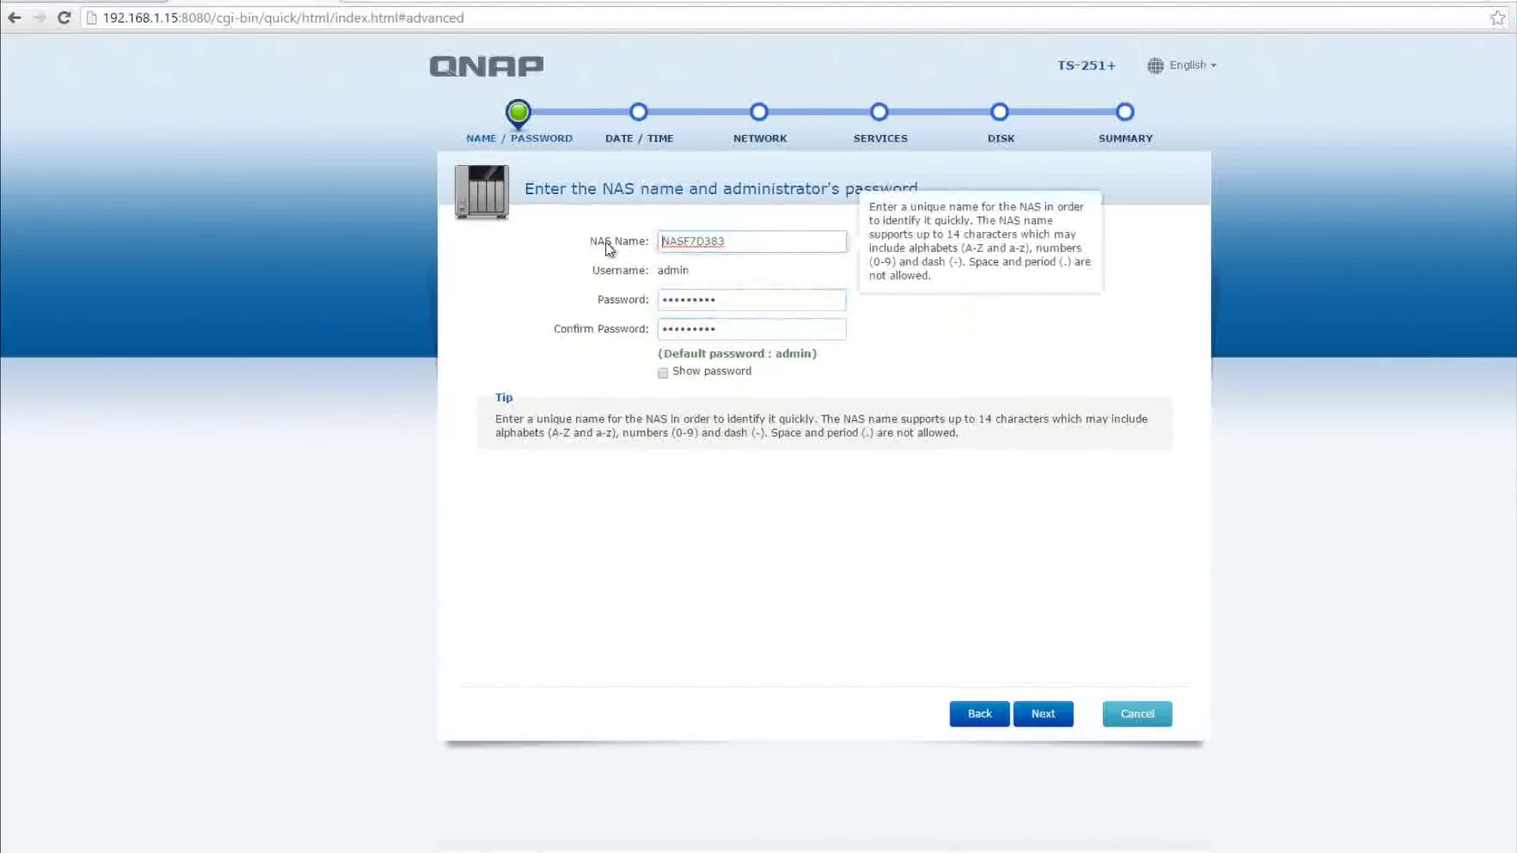
{"action": "type", "text": "QNap-"}
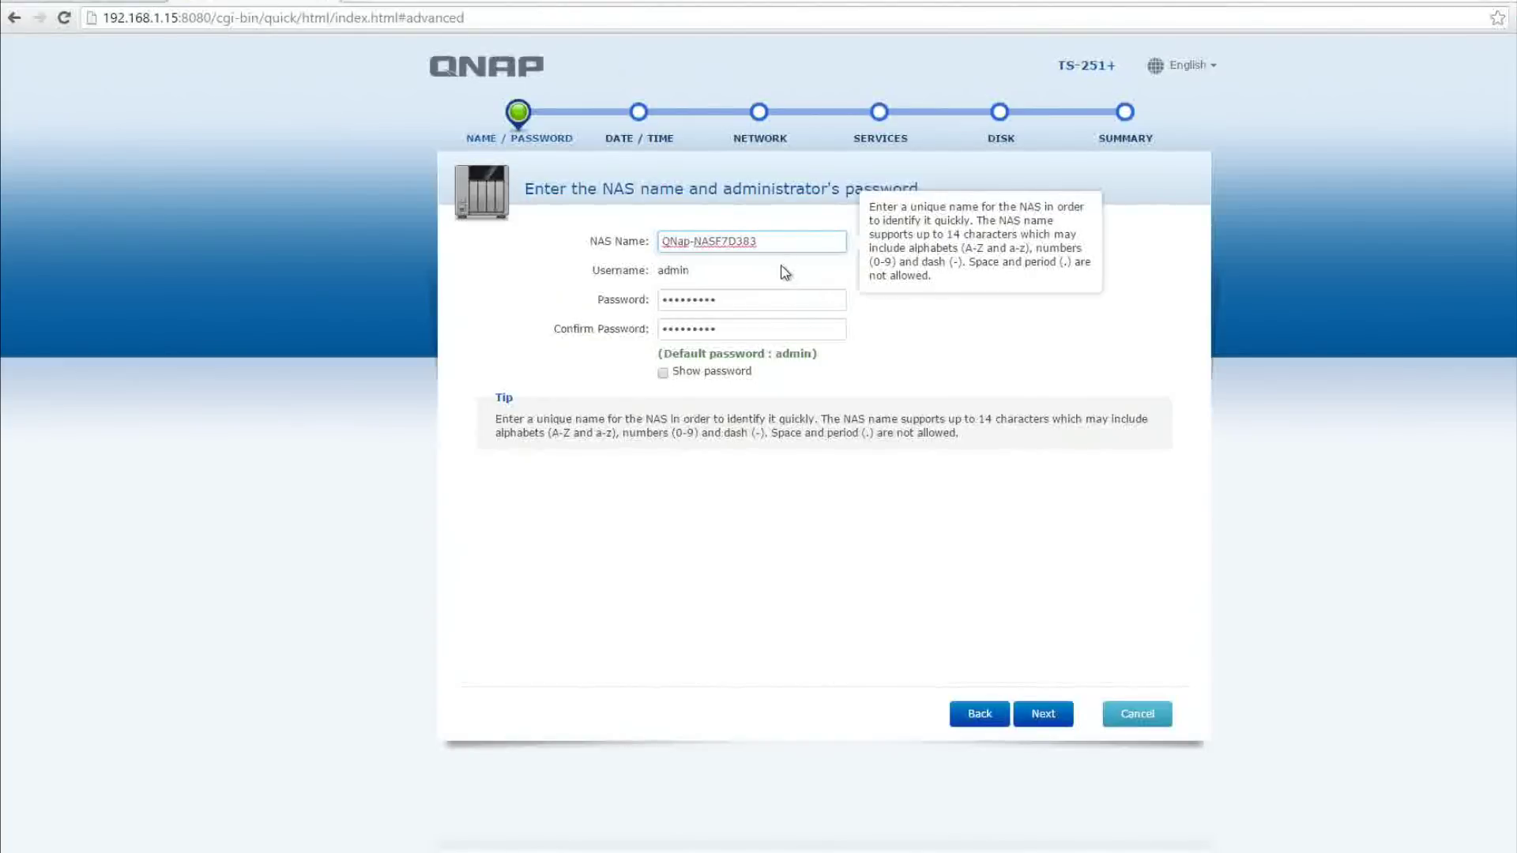
{"action": "key", "text": "Return"}
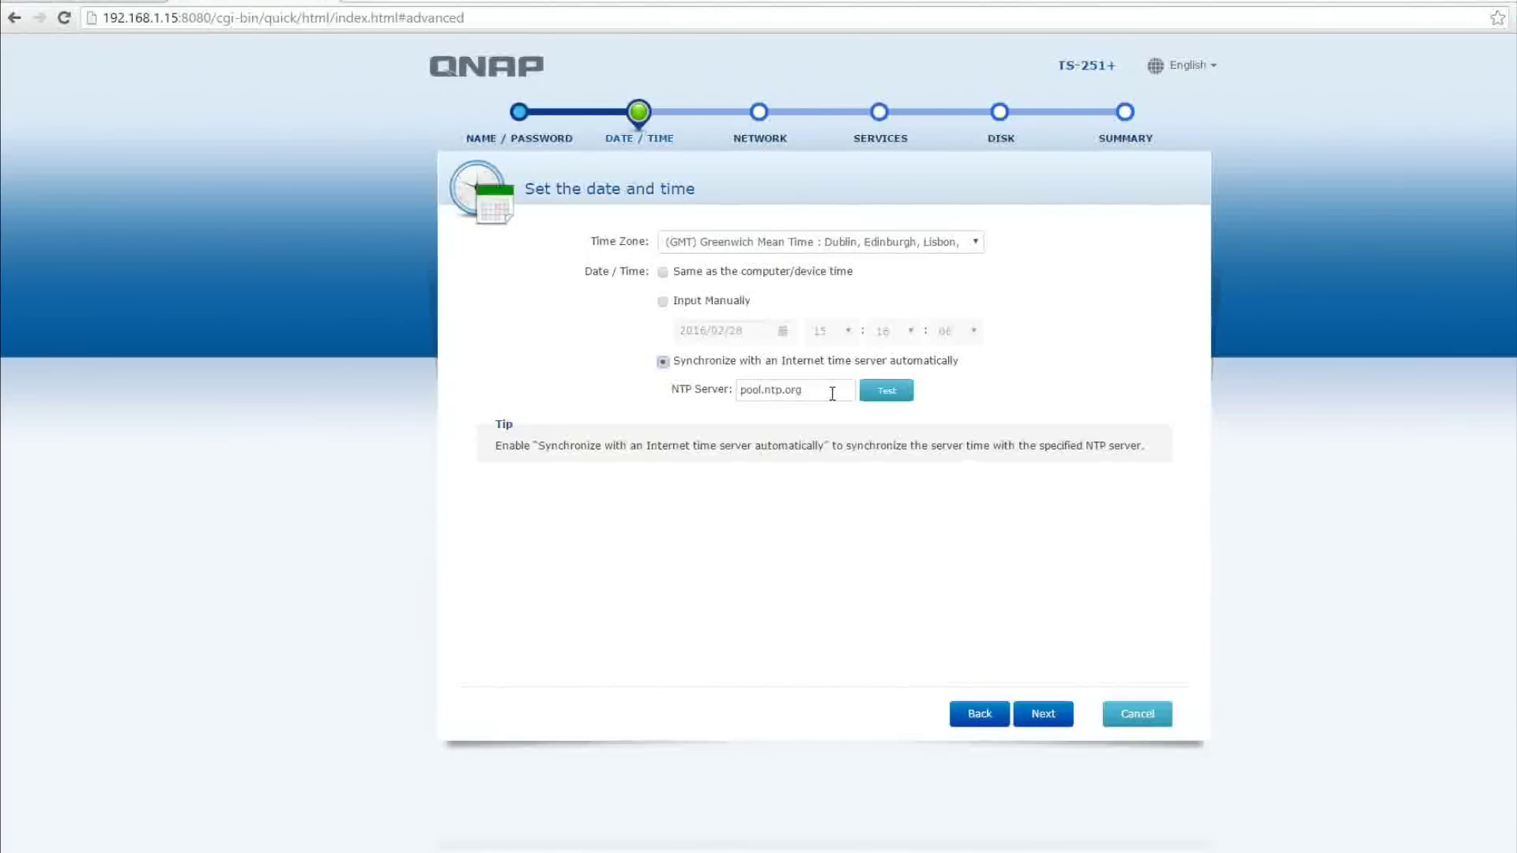
Test the pool.ntp.org time server connection, then keep automatic time sync and continue
{"action": "left_click", "coordinate": [893, 390]}
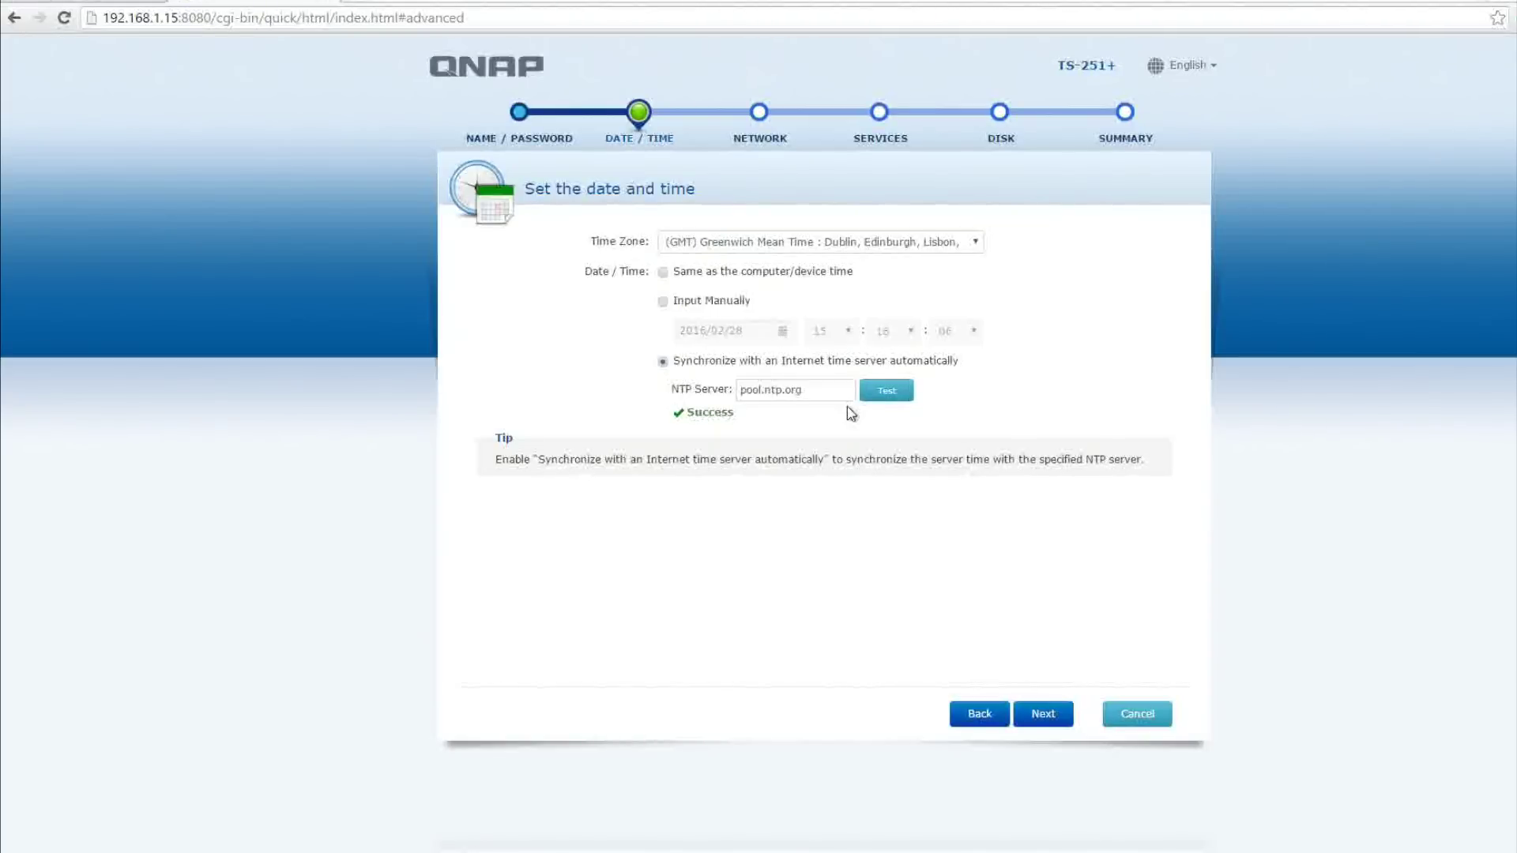
{"action": "left_click", "coordinate": [1043, 714]}
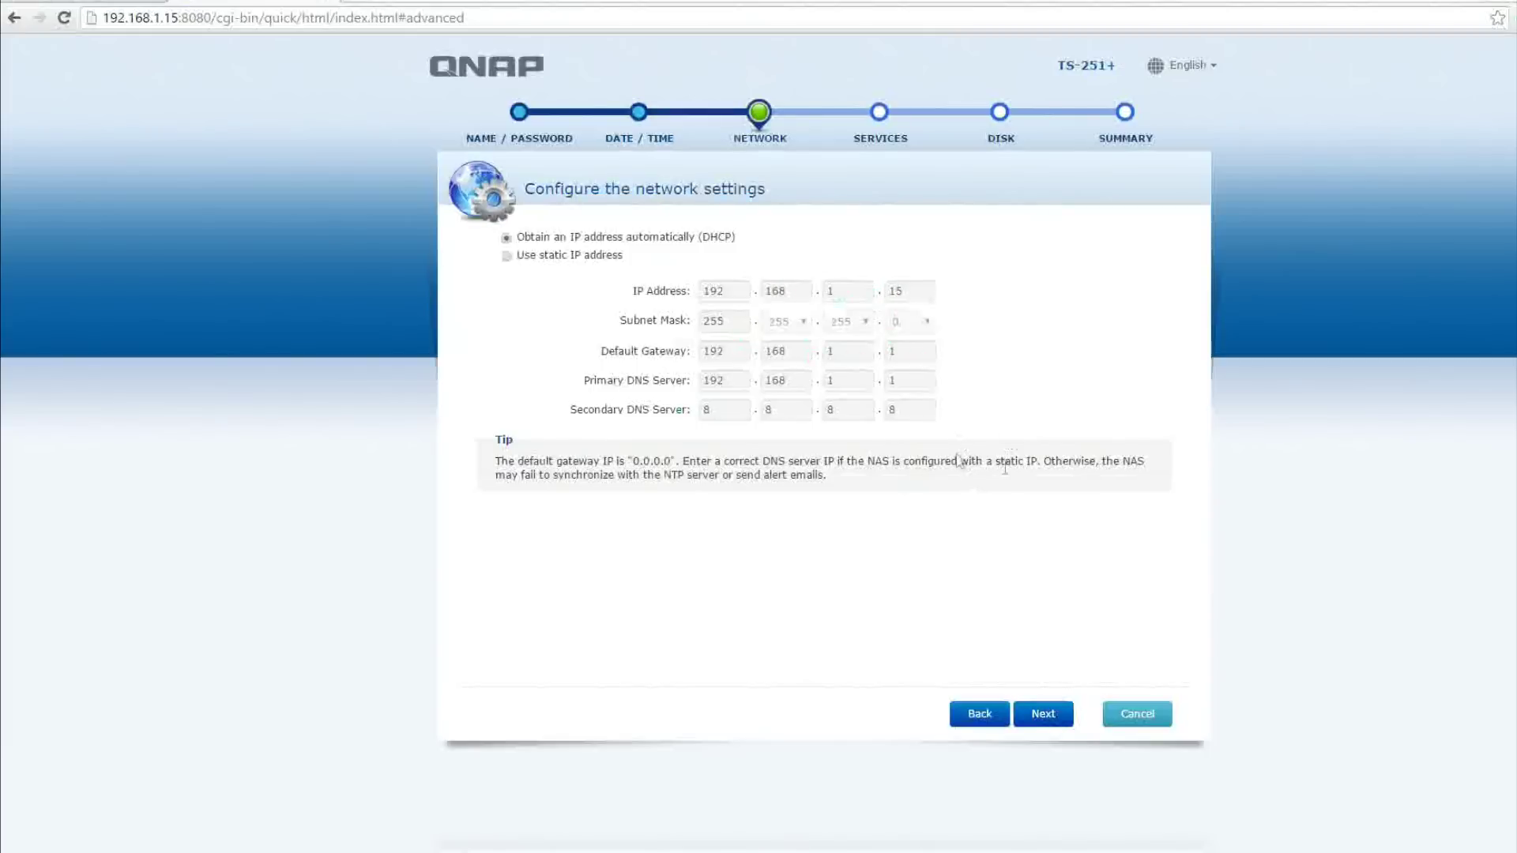
Keep DHCP networking, enable Linux/UNIX file sharing alongside Windows, and continue
{"action": "left_click", "coordinate": [1037, 717]}
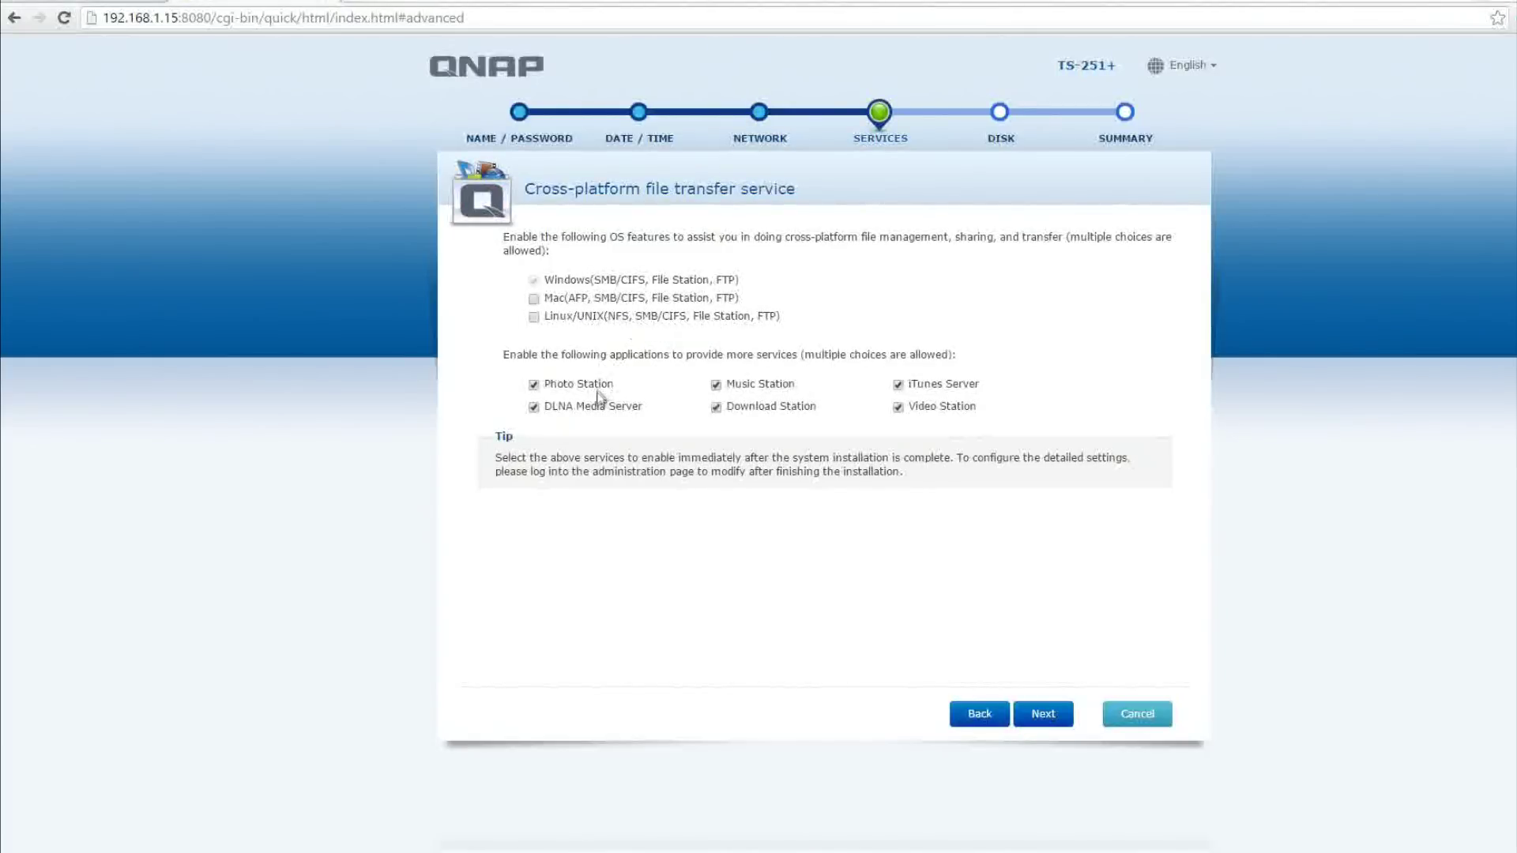
{"action": "left_click", "coordinate": [535, 318]}
{"action": "left_click", "coordinate": [1043, 713]}
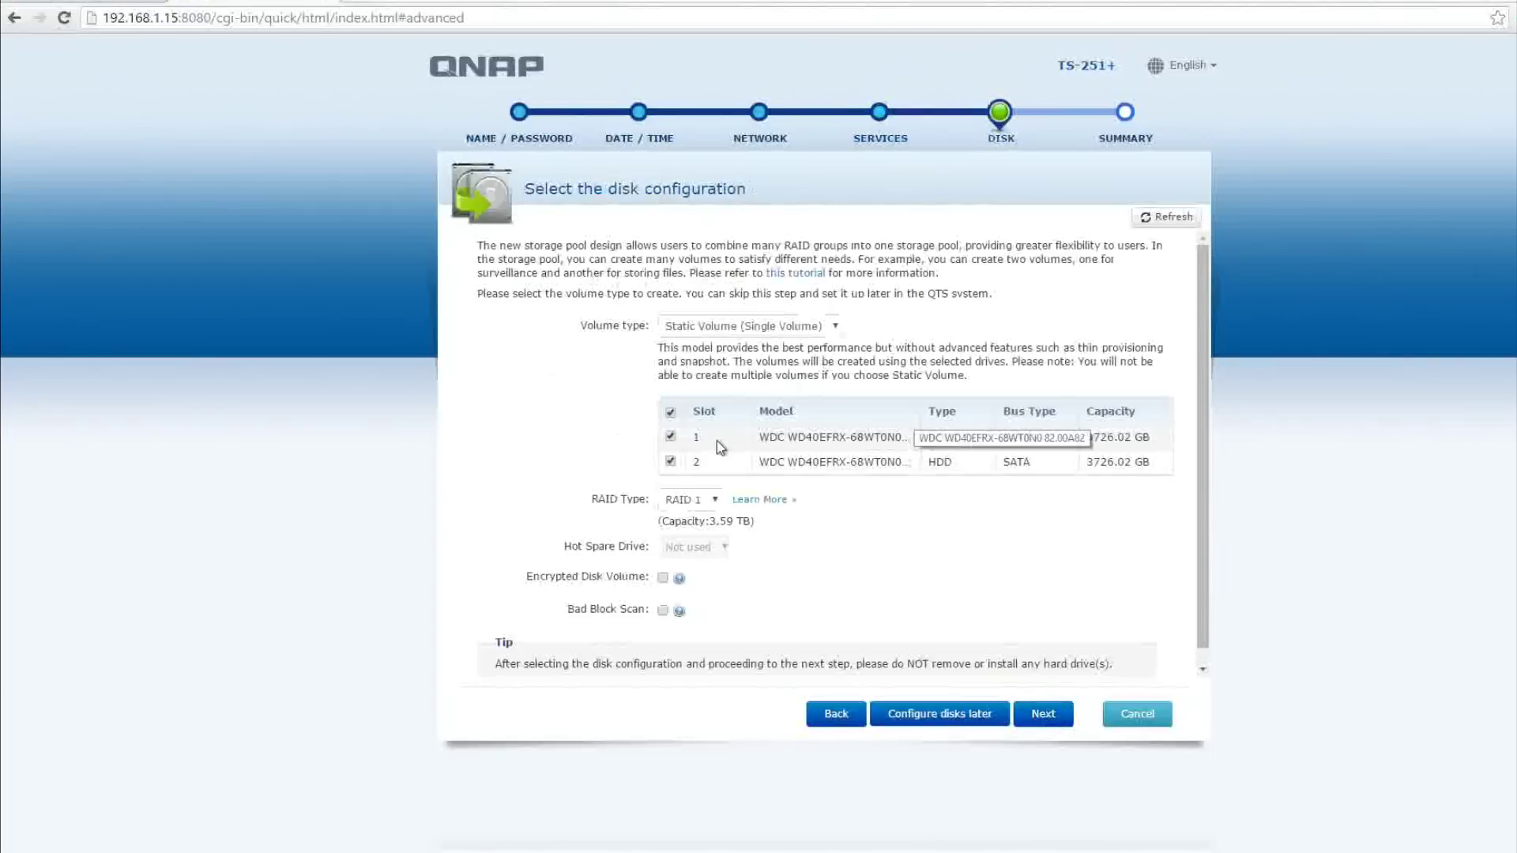
Keep RAID 1 as the RAID type and read its disk-mirroring explanation
{"action": "left_click", "coordinate": [715, 500]}
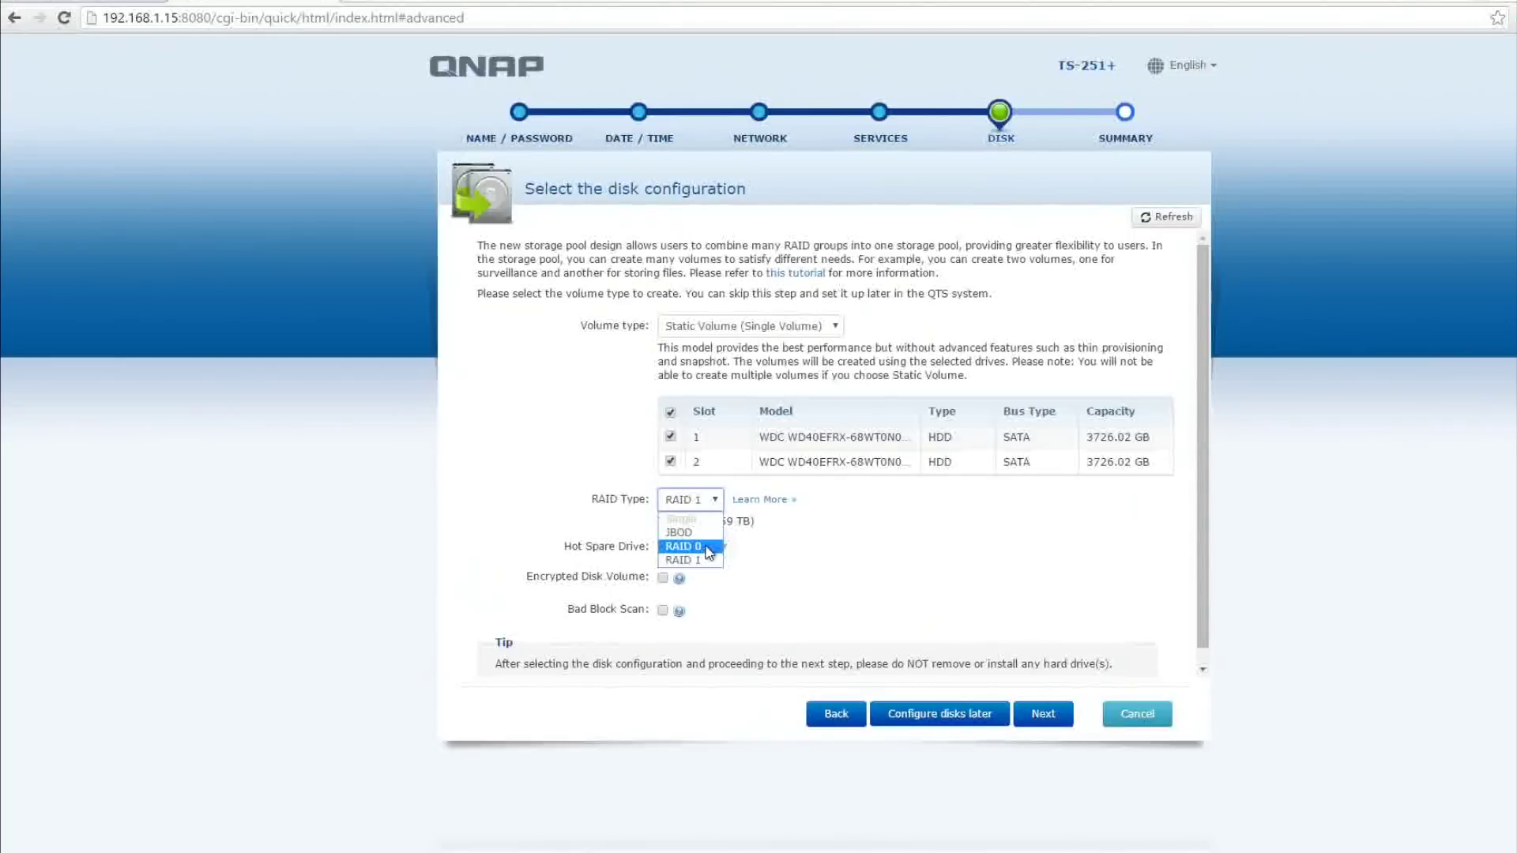
{"action": "left_click", "coordinate": [817, 533]}
{"action": "left_click", "coordinate": [759, 501]}
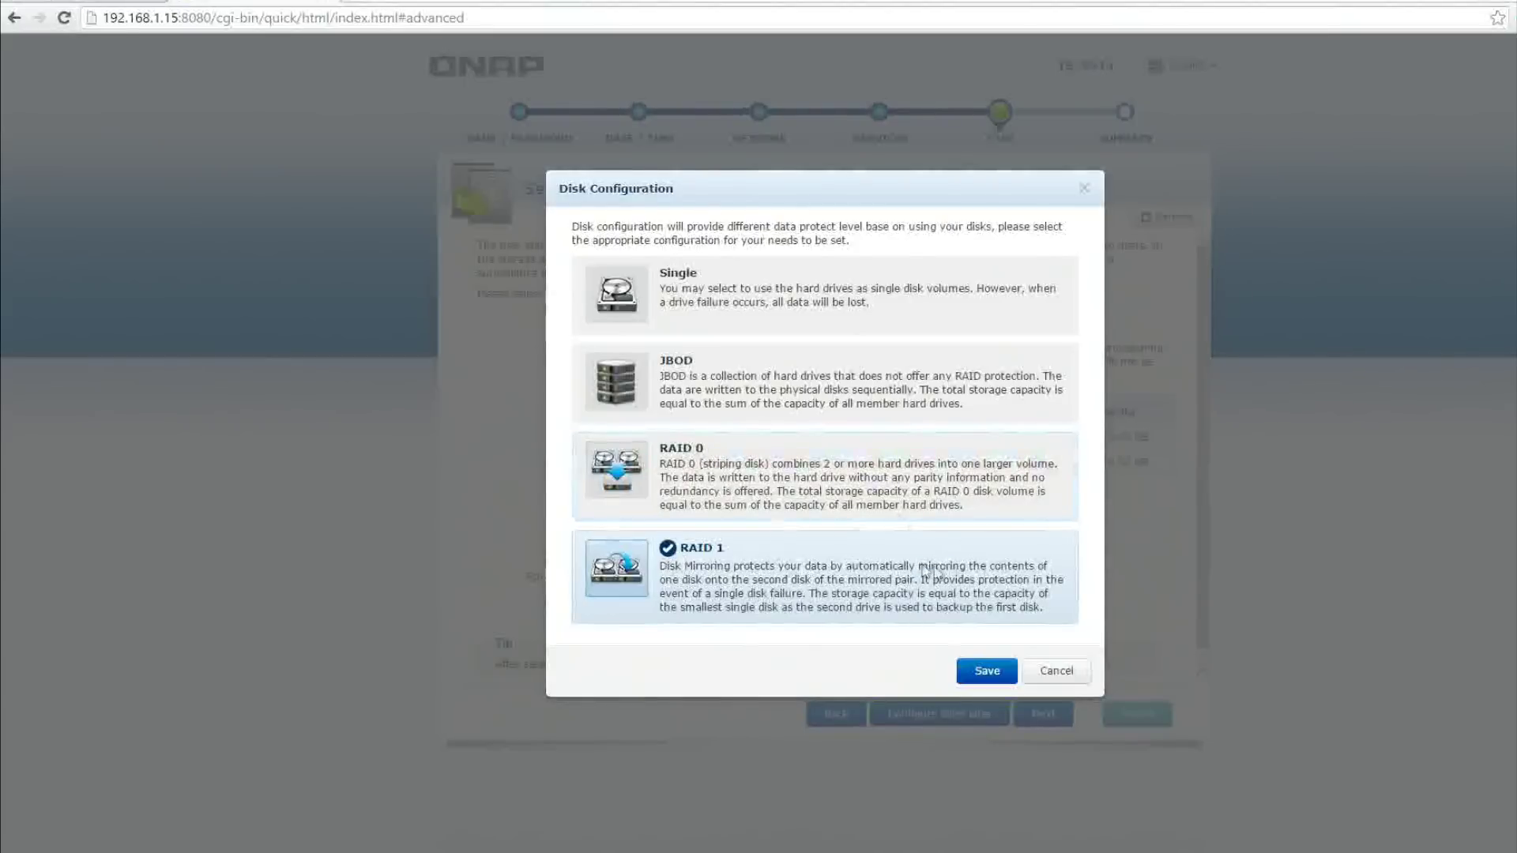
{"action": "left_click_drag", "start_coordinate": [919, 569], "coordinate": [815, 588]}
Highlight RAID 1's single-disk failure protection, then save RAID 1 for both drives
{"action": "left_click_drag", "start_coordinate": [950, 581], "coordinate": [808, 607]}
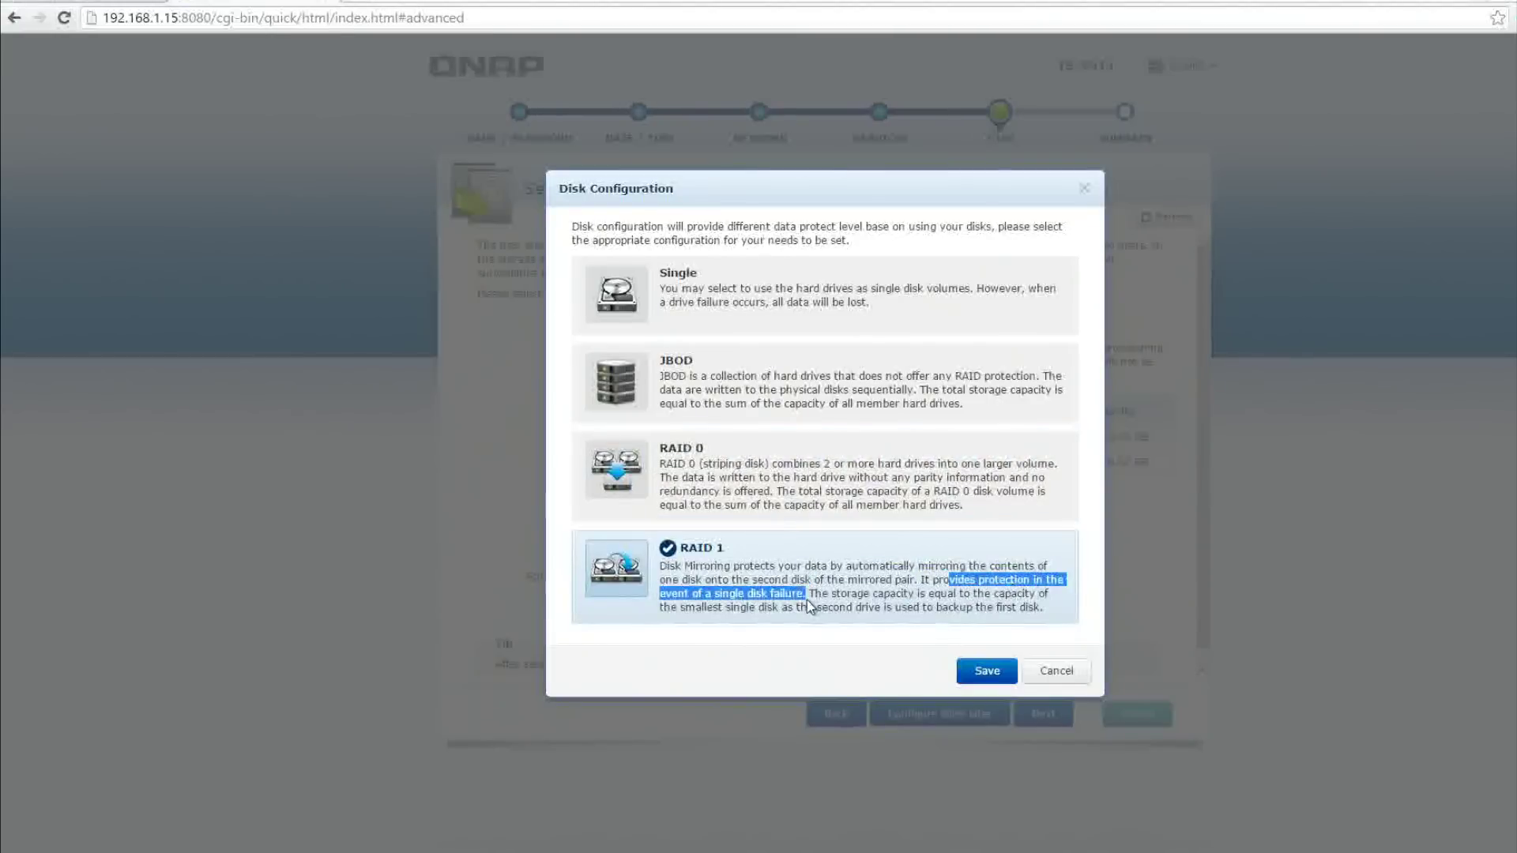
{"action": "left_click", "coordinate": [987, 671]}
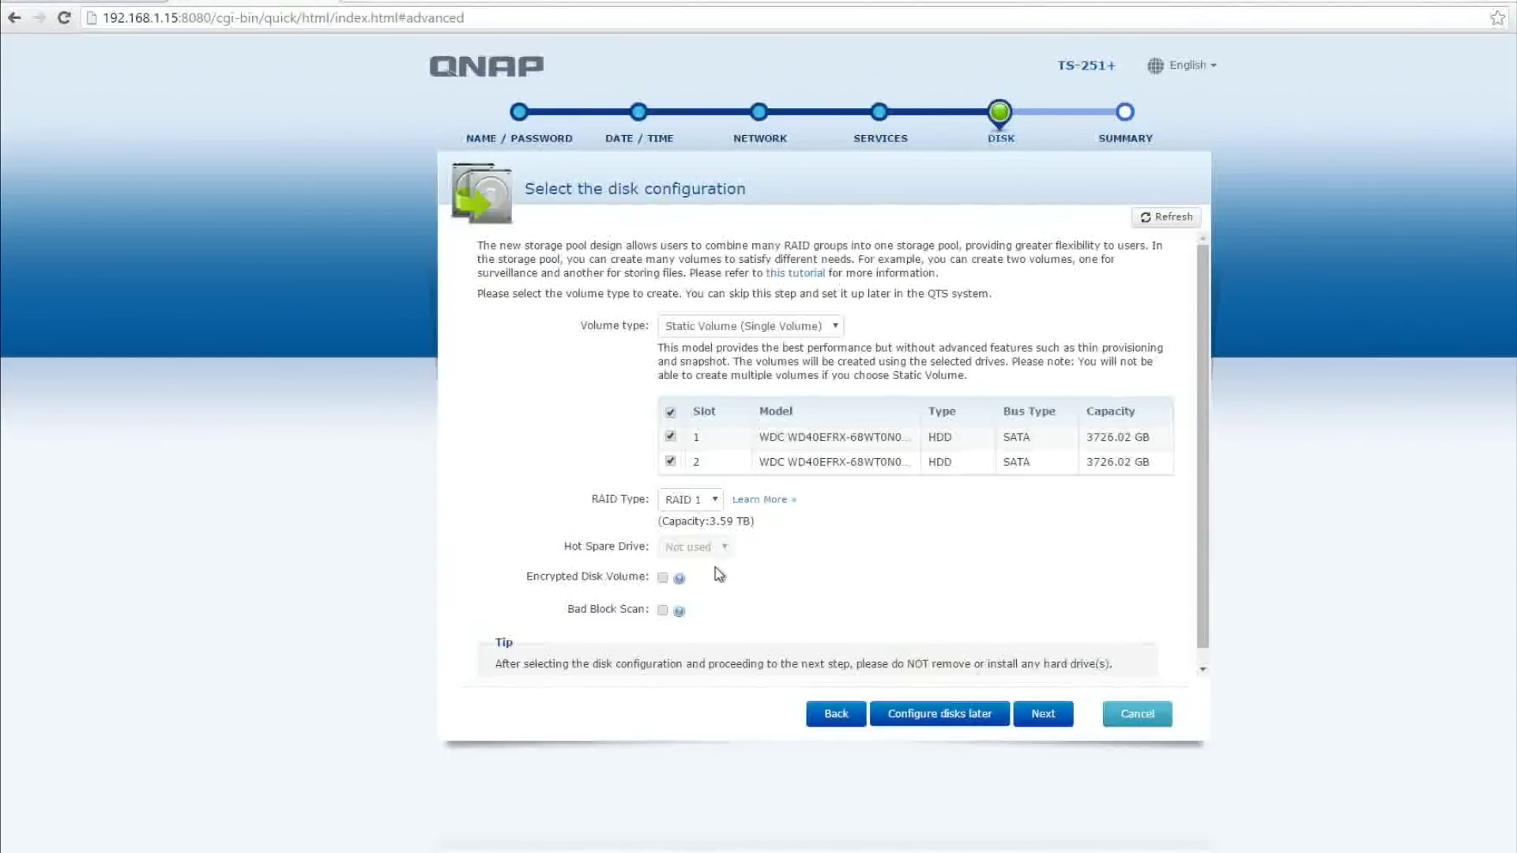
Enable Bad Block Scan and leave the disk volume unencrypted after trying encryption
{"action": "left_click", "coordinate": [663, 578]}
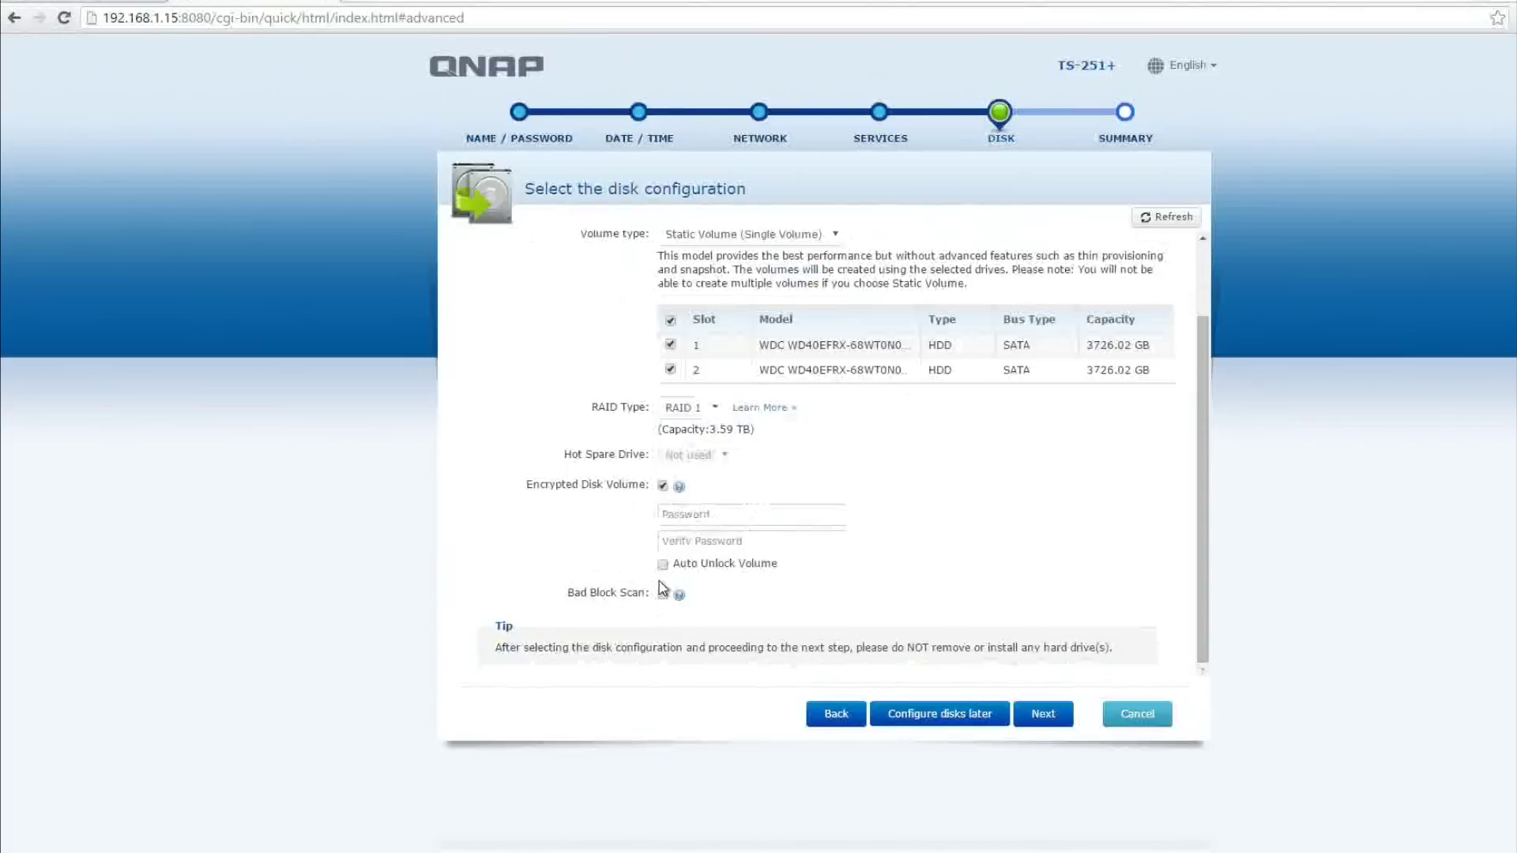
{"action": "left_click", "coordinate": [663, 487]}
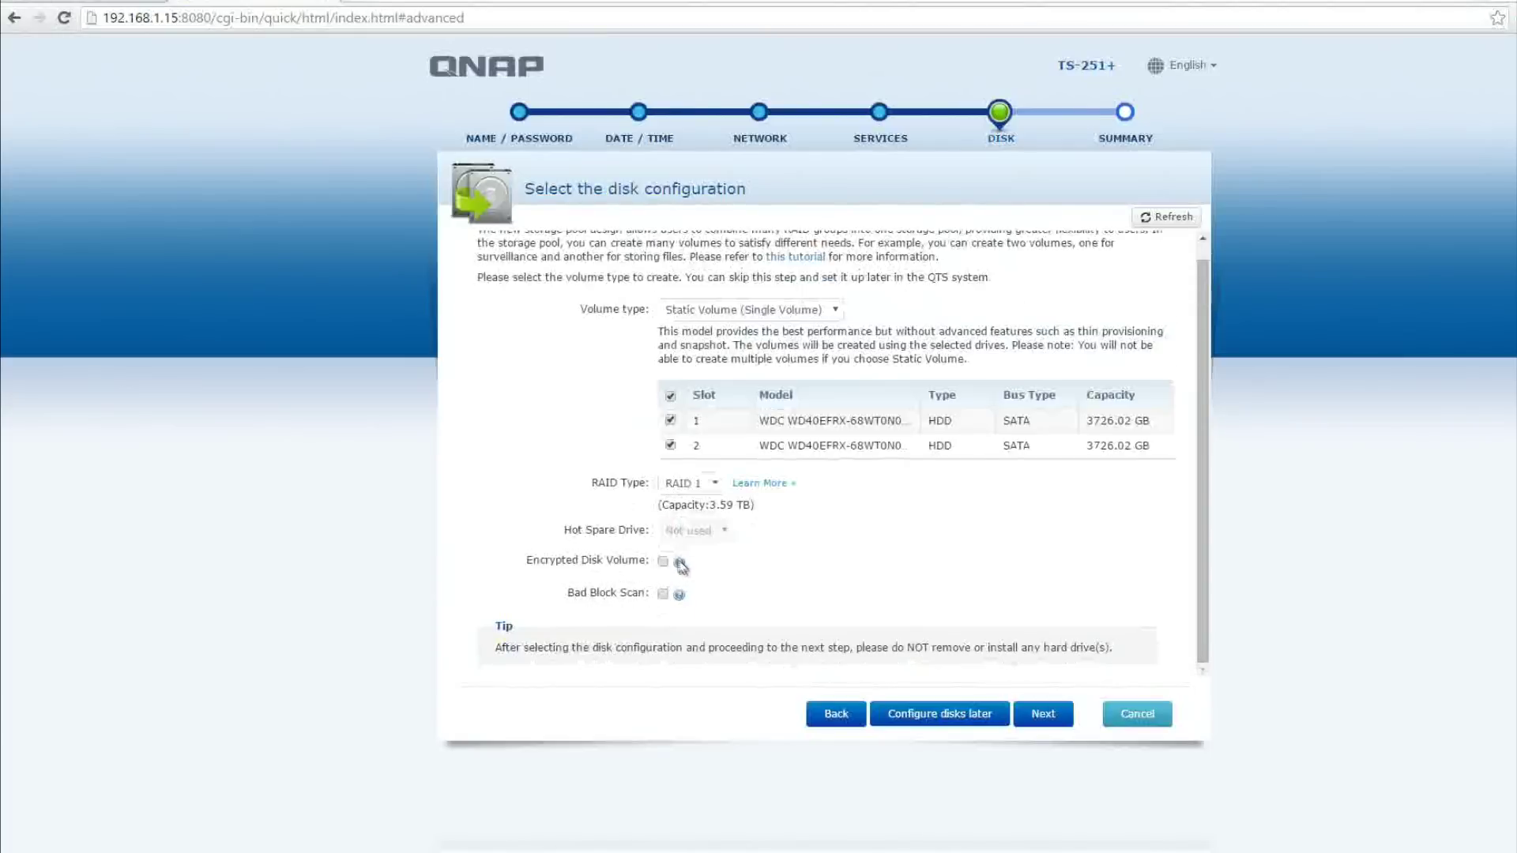
{"action": "mouse_move", "coordinate": [680, 564]}
{"action": "mouse_move", "coordinate": [680, 599]}
{"action": "left_click", "coordinate": [662, 595]}
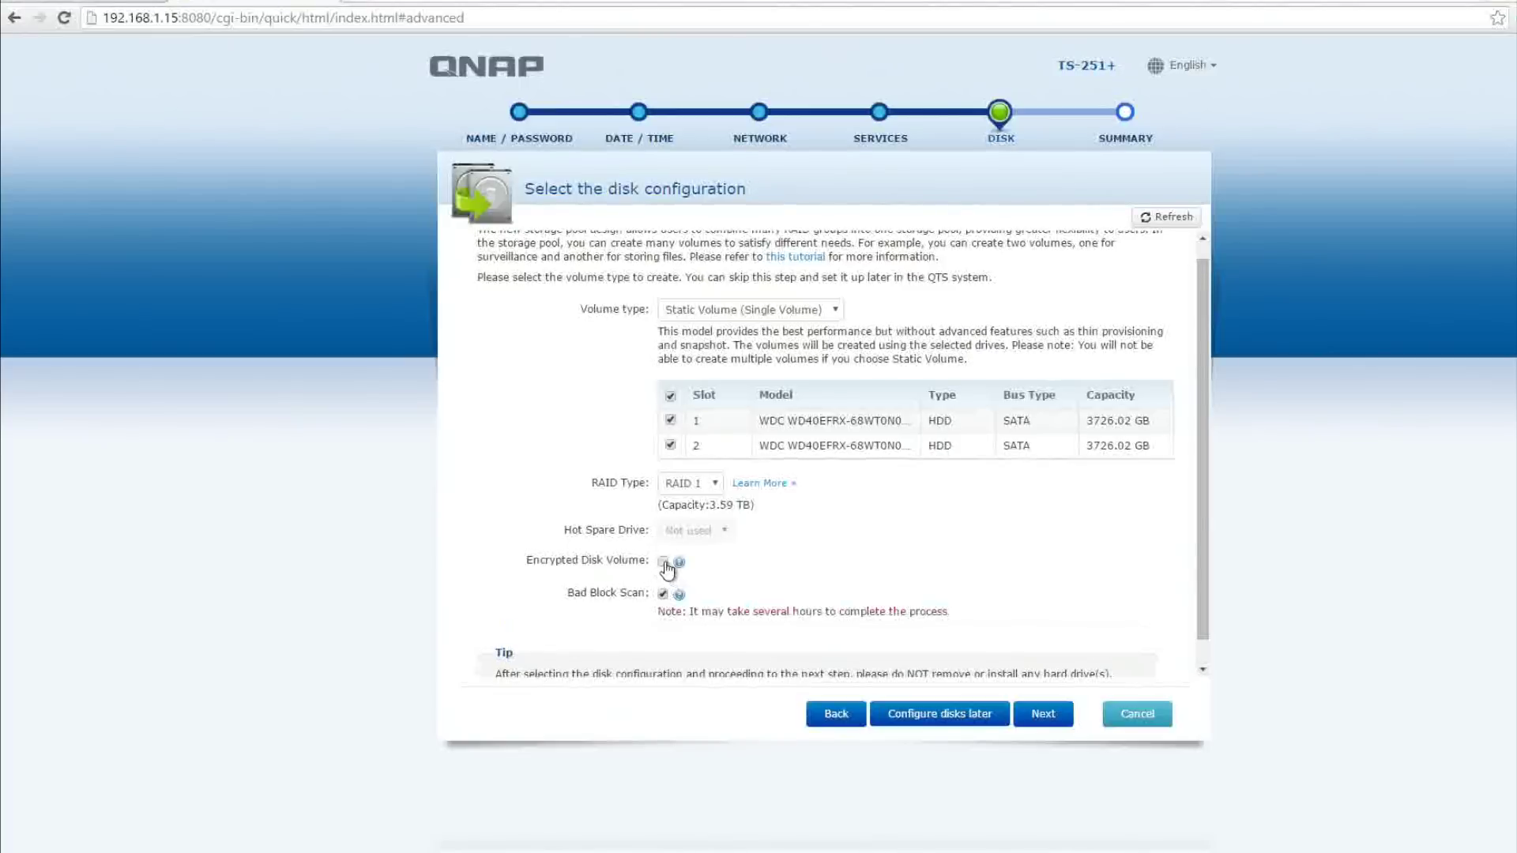
{"action": "left_click", "coordinate": [664, 564]}
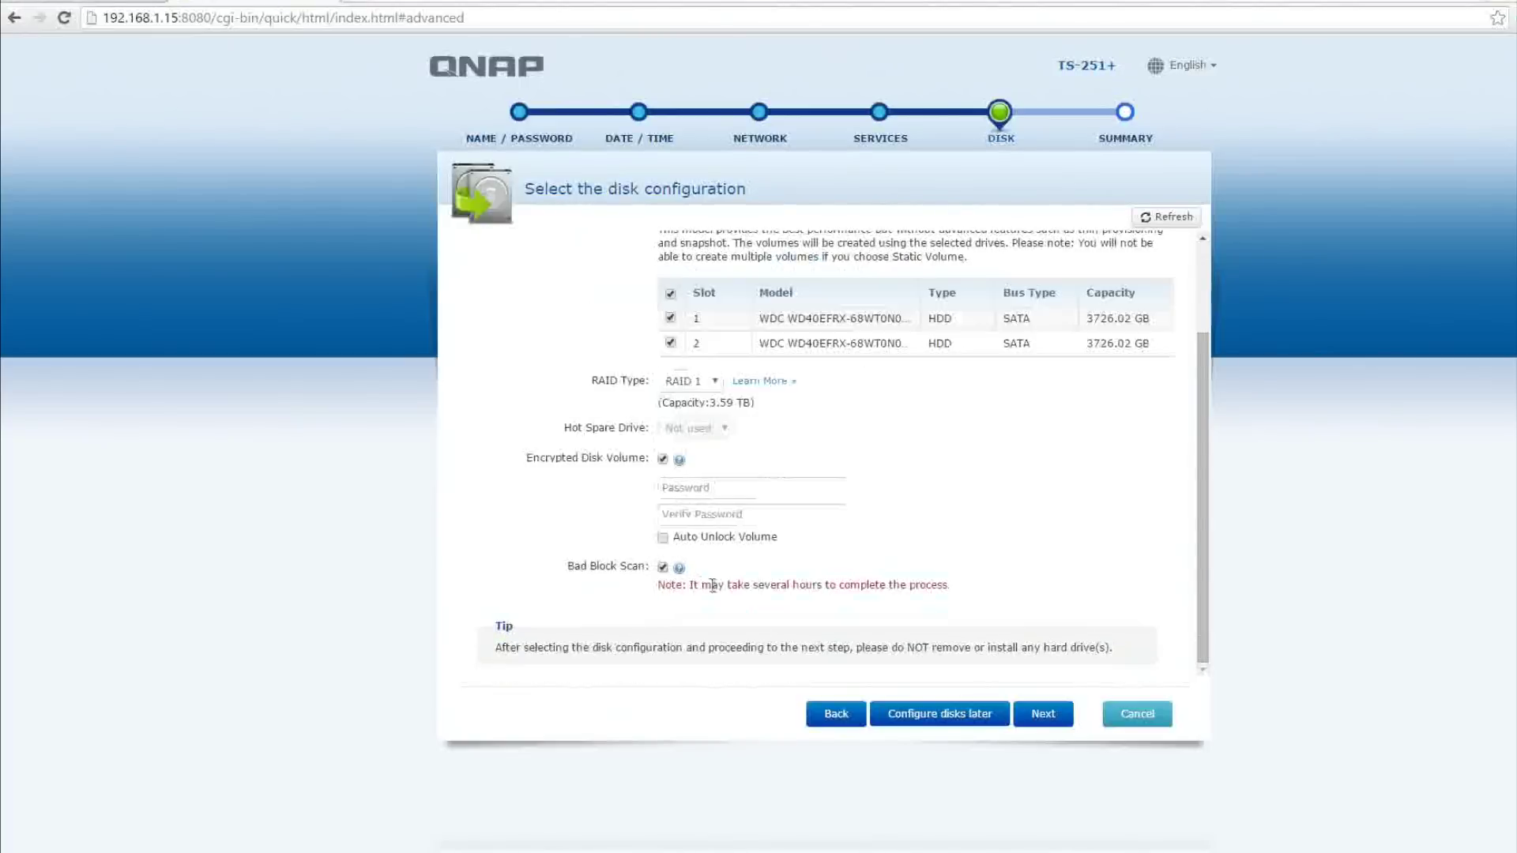
{"action": "left_click", "coordinate": [729, 496]}
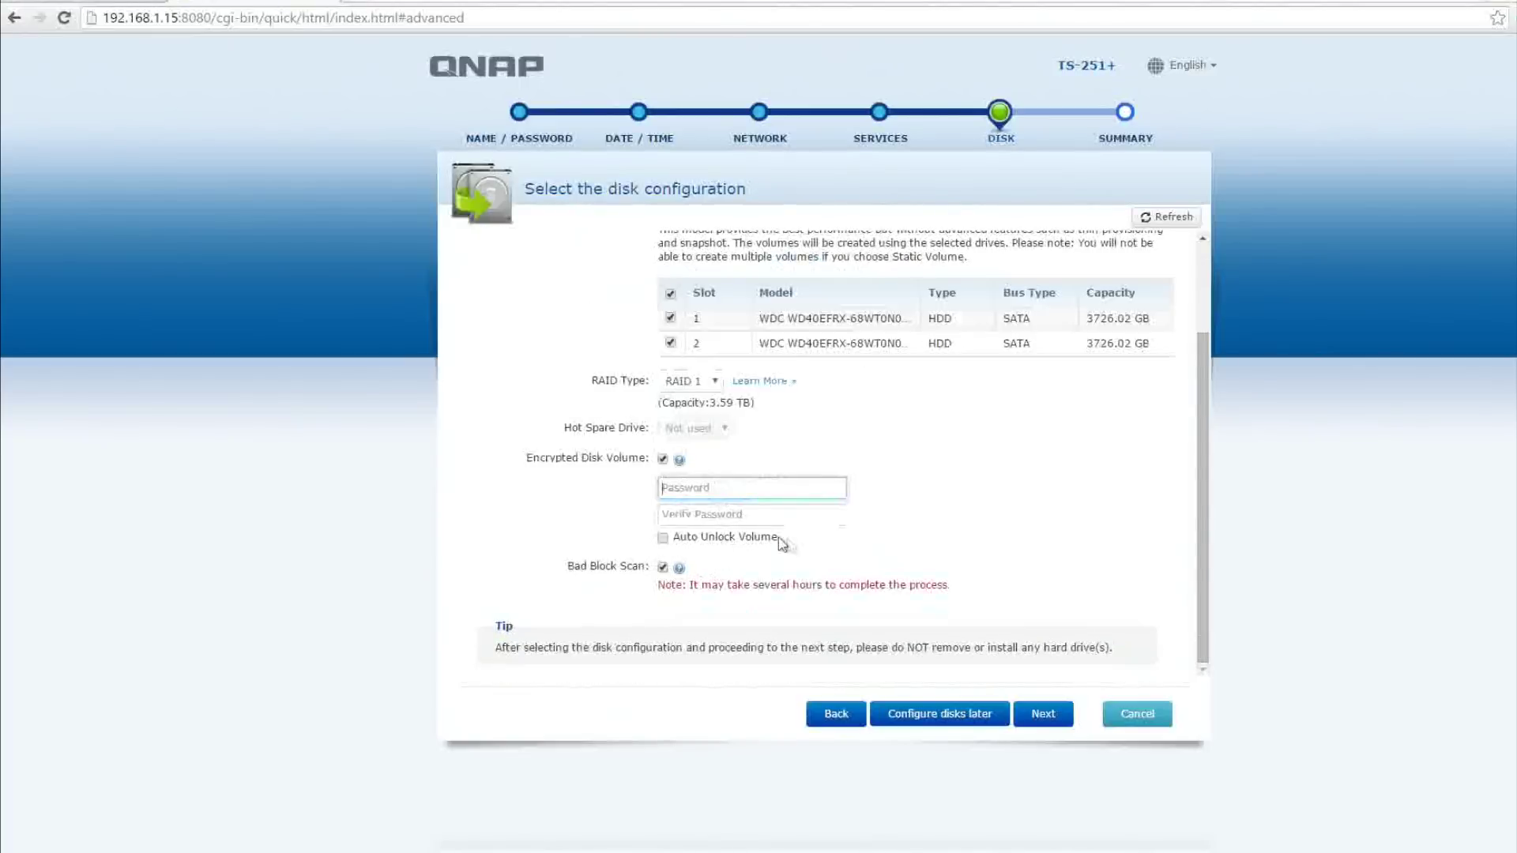
{"action": "left_click", "coordinate": [663, 459]}
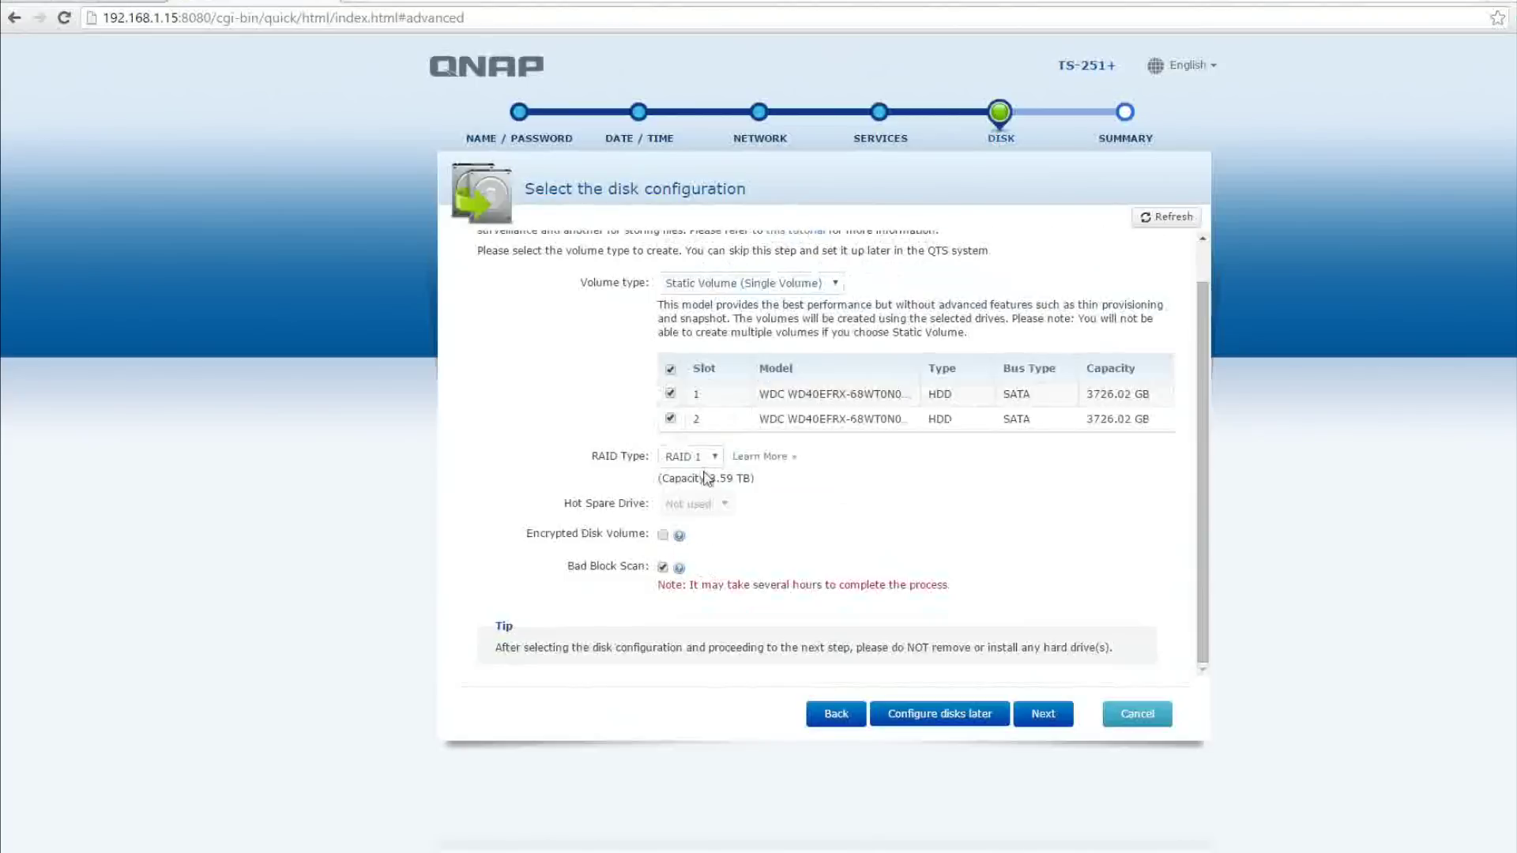
Keep Static Volume as the volume type and move on to the Summary
{"action": "scroll", "coordinate": [735, 506], "scroll_direction": "up", "scroll_amount": 1}
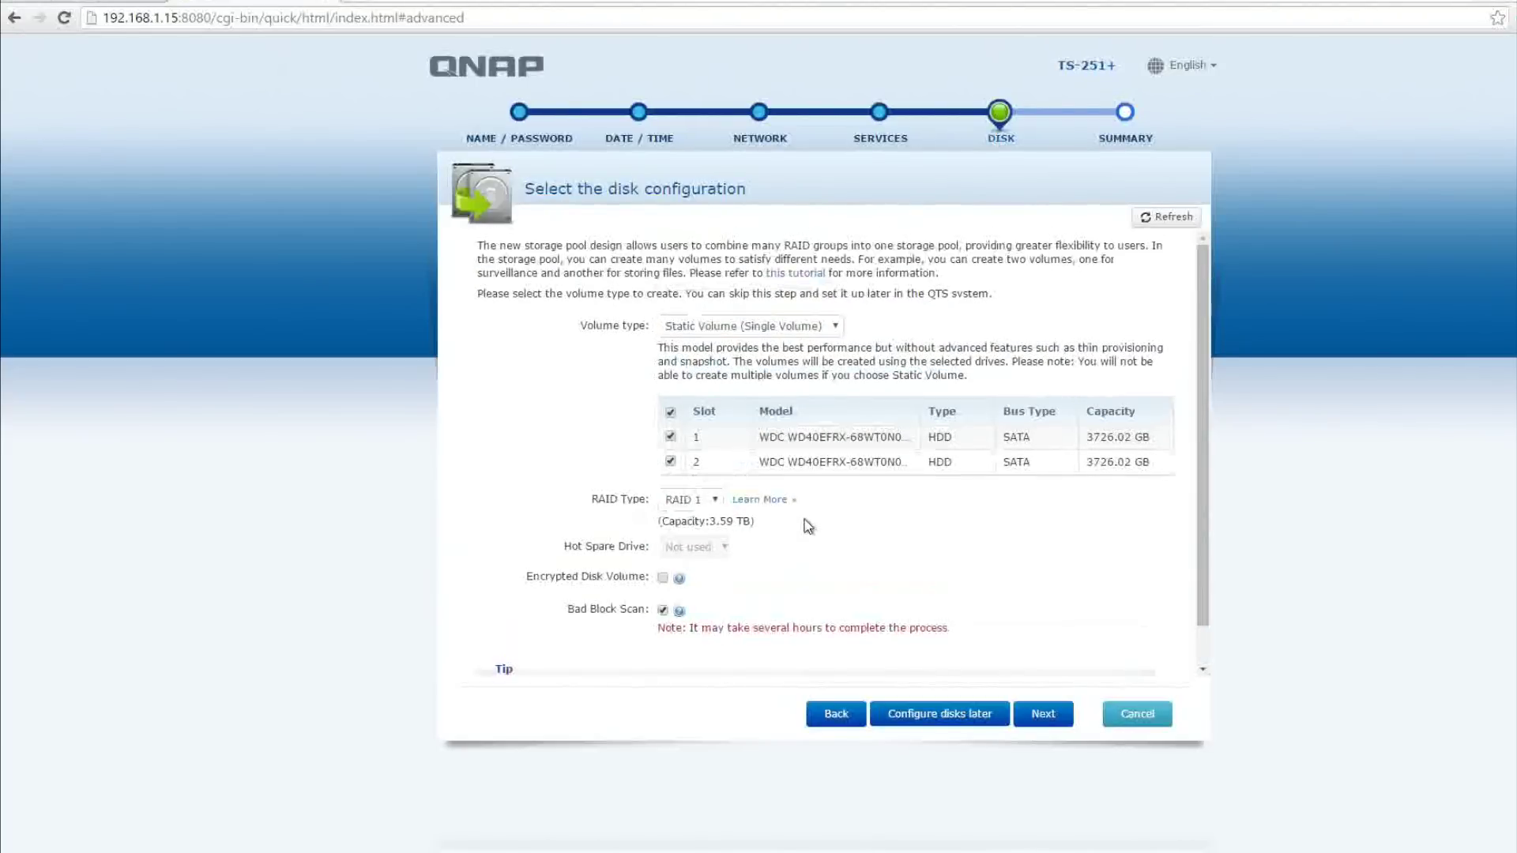
{"action": "left_click", "coordinate": [840, 328]}
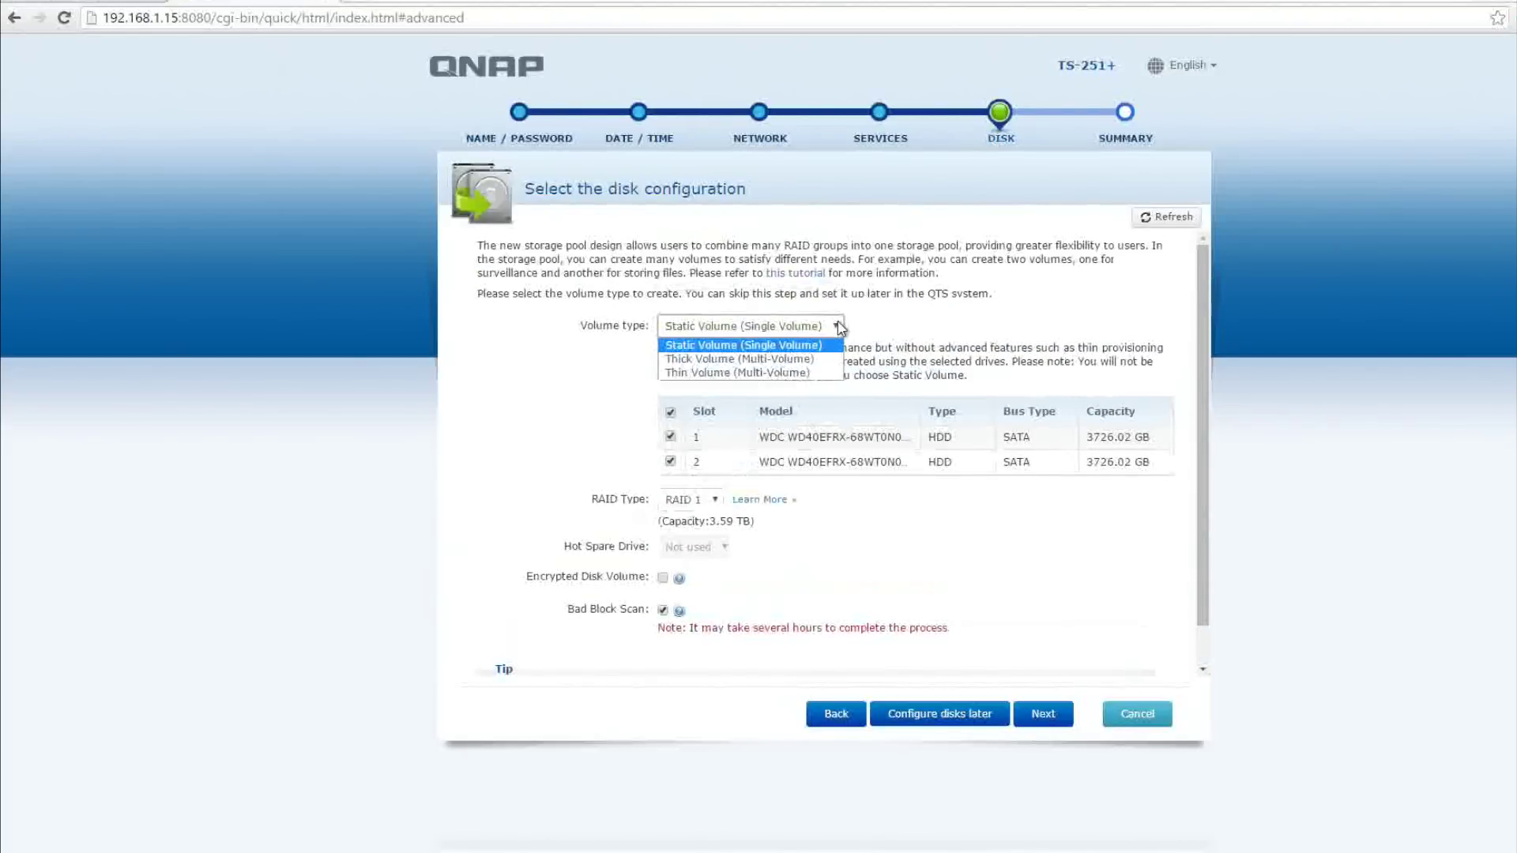
{"action": "left_click", "coordinate": [840, 328]}
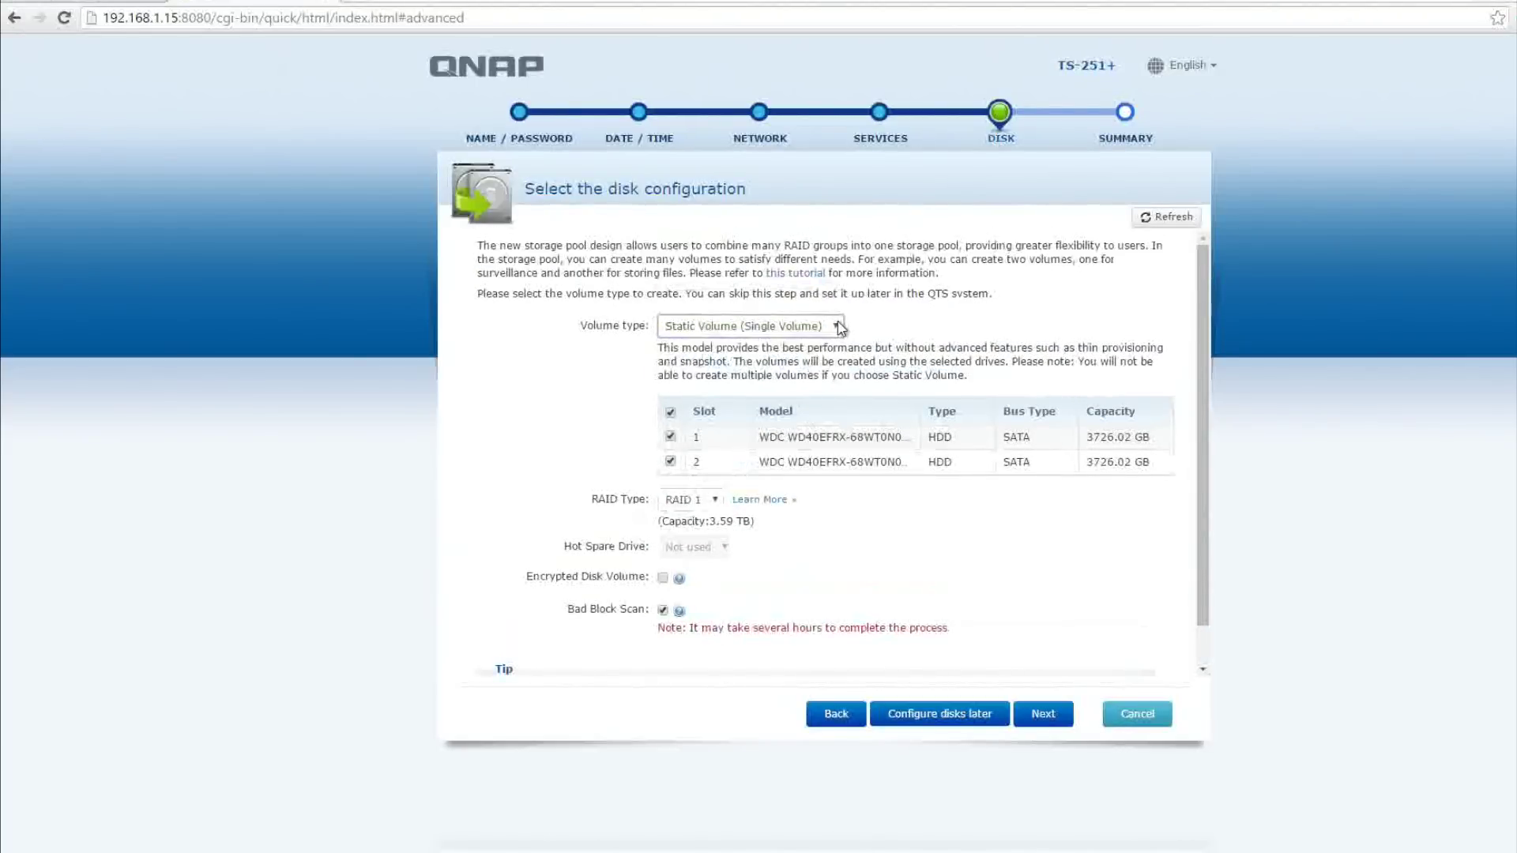
{"action": "scroll", "coordinate": [669, 556], "scroll_direction": "down", "scroll_amount": 1}
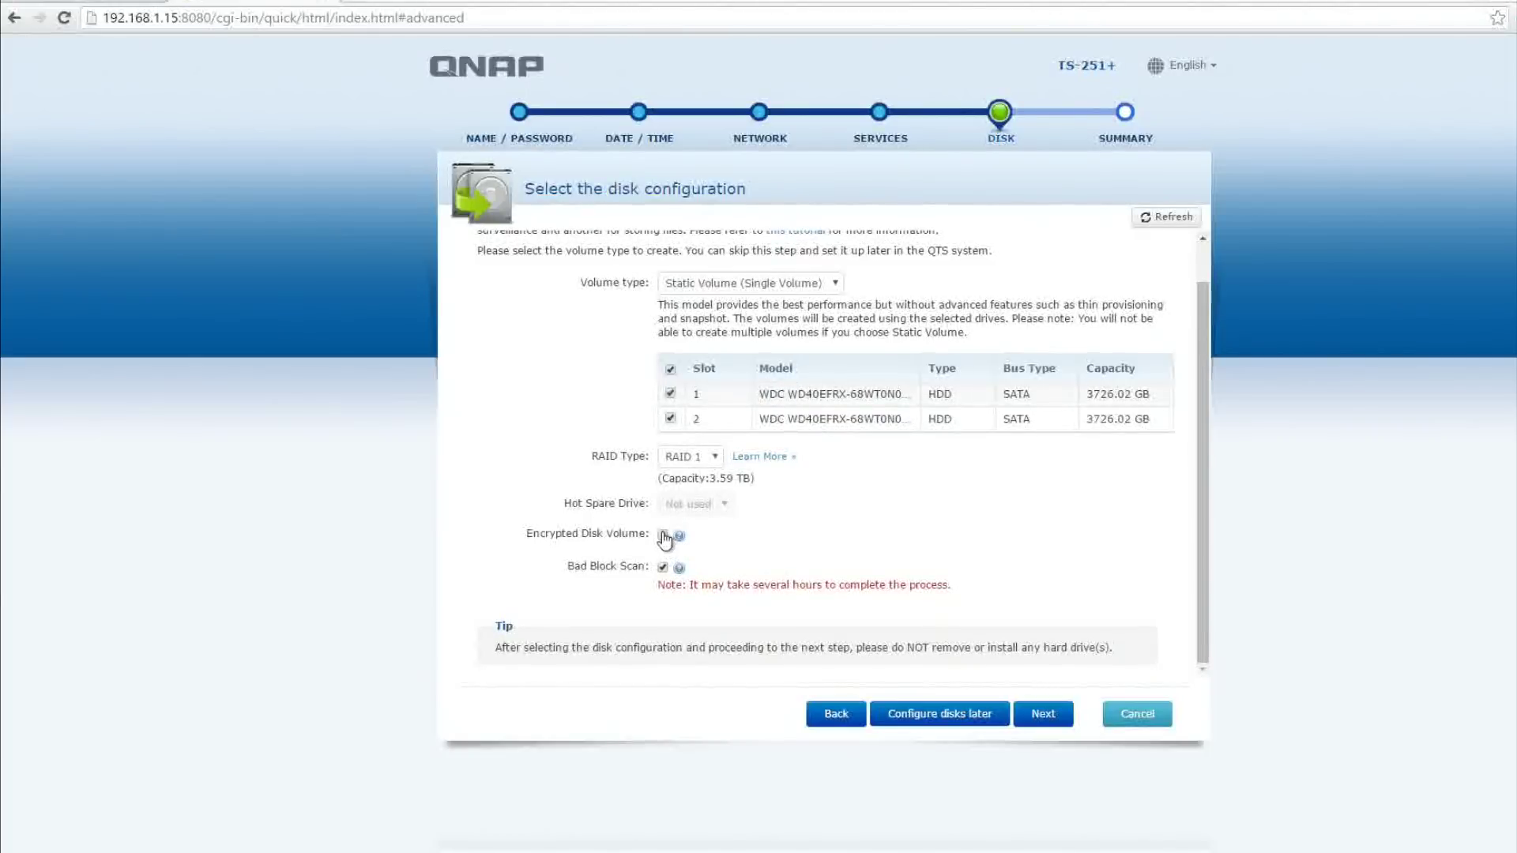
{"action": "left_click", "coordinate": [1051, 719]}
Review the summary, apply it and confirm the RAID 1 disk configuration warning
{"action": "scroll", "coordinate": [735, 439], "scroll_direction": "up", "scroll_amount": 1}
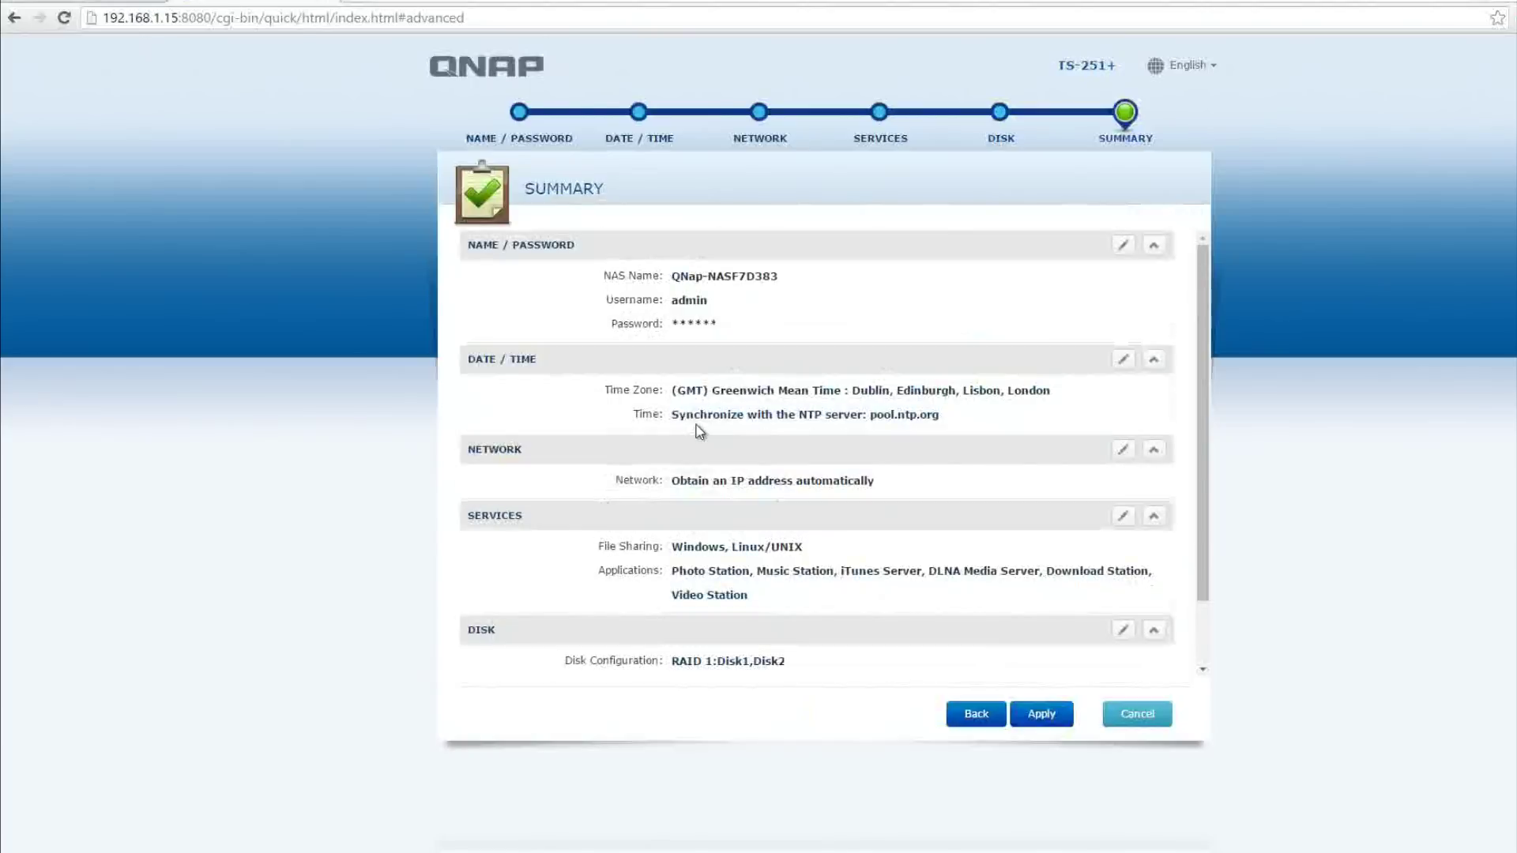
{"action": "scroll", "coordinate": [743, 464], "scroll_direction": "down", "scroll_amount": 2}
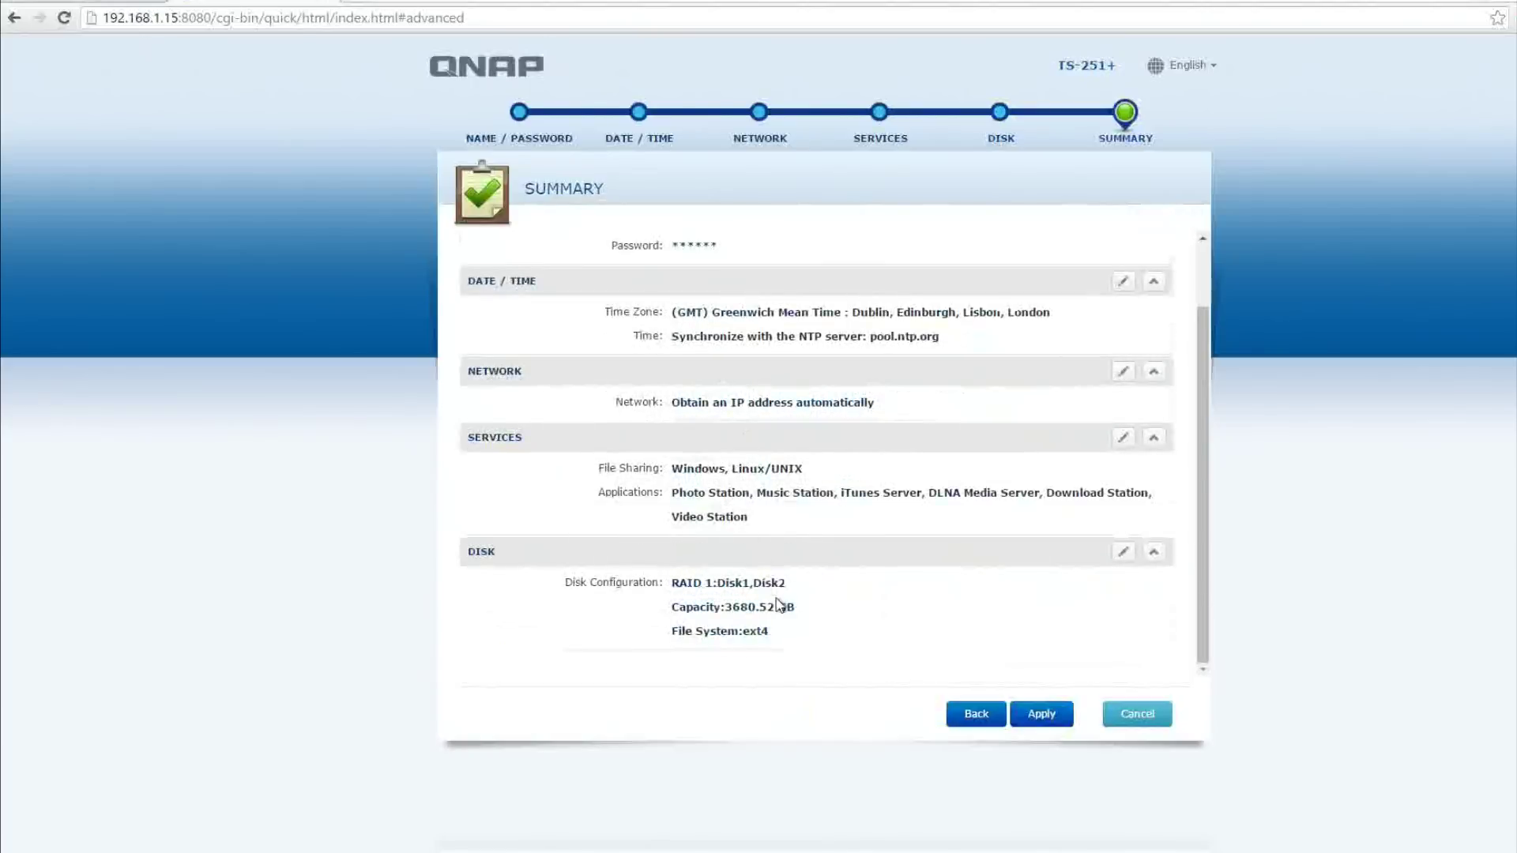
{"action": "left_click", "coordinate": [1019, 714]}
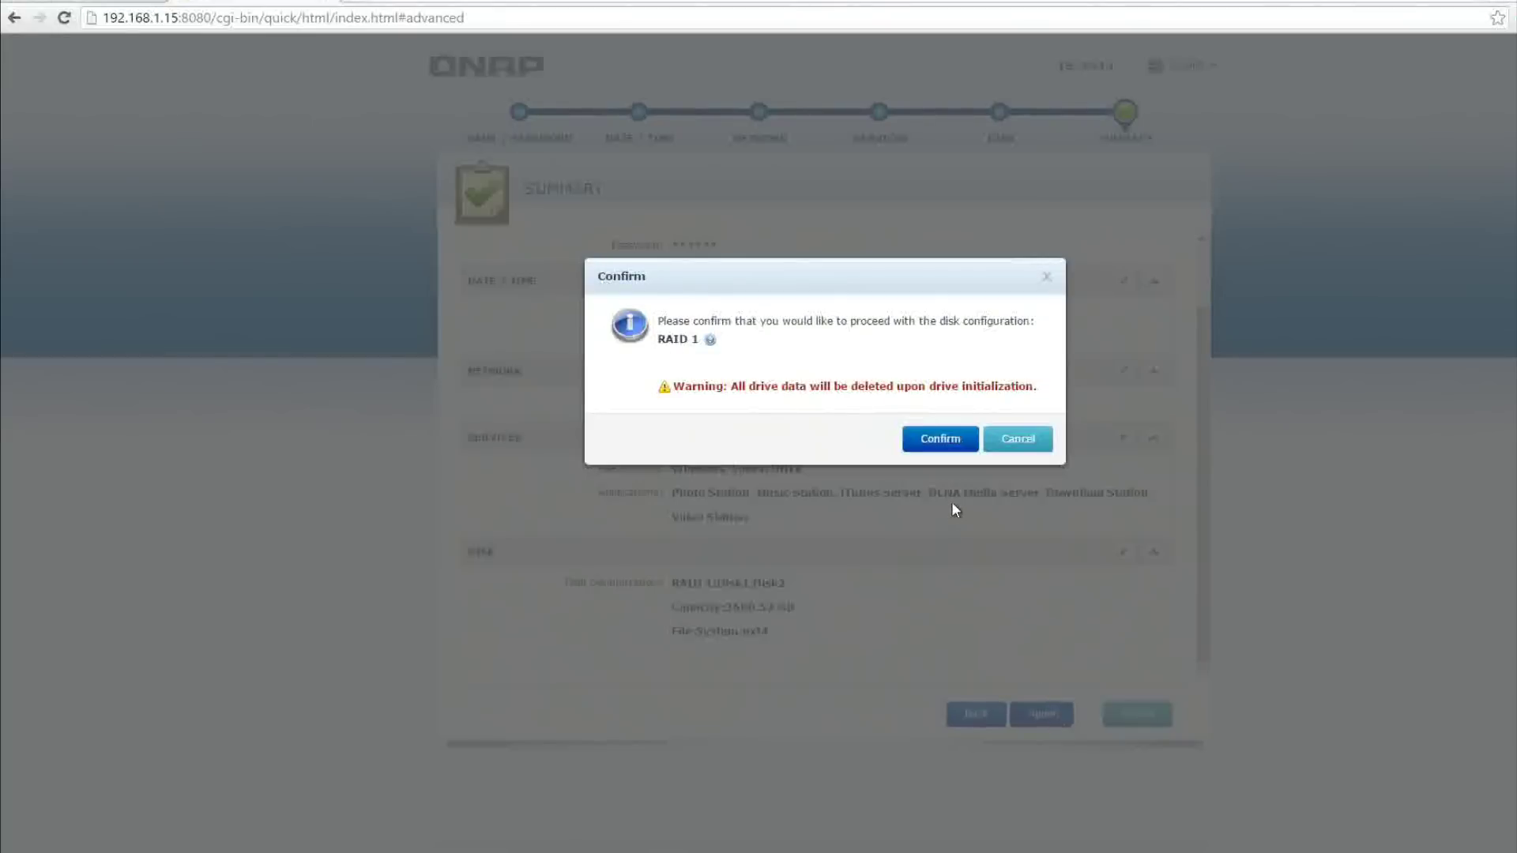
{"action": "left_click", "coordinate": [940, 439]}
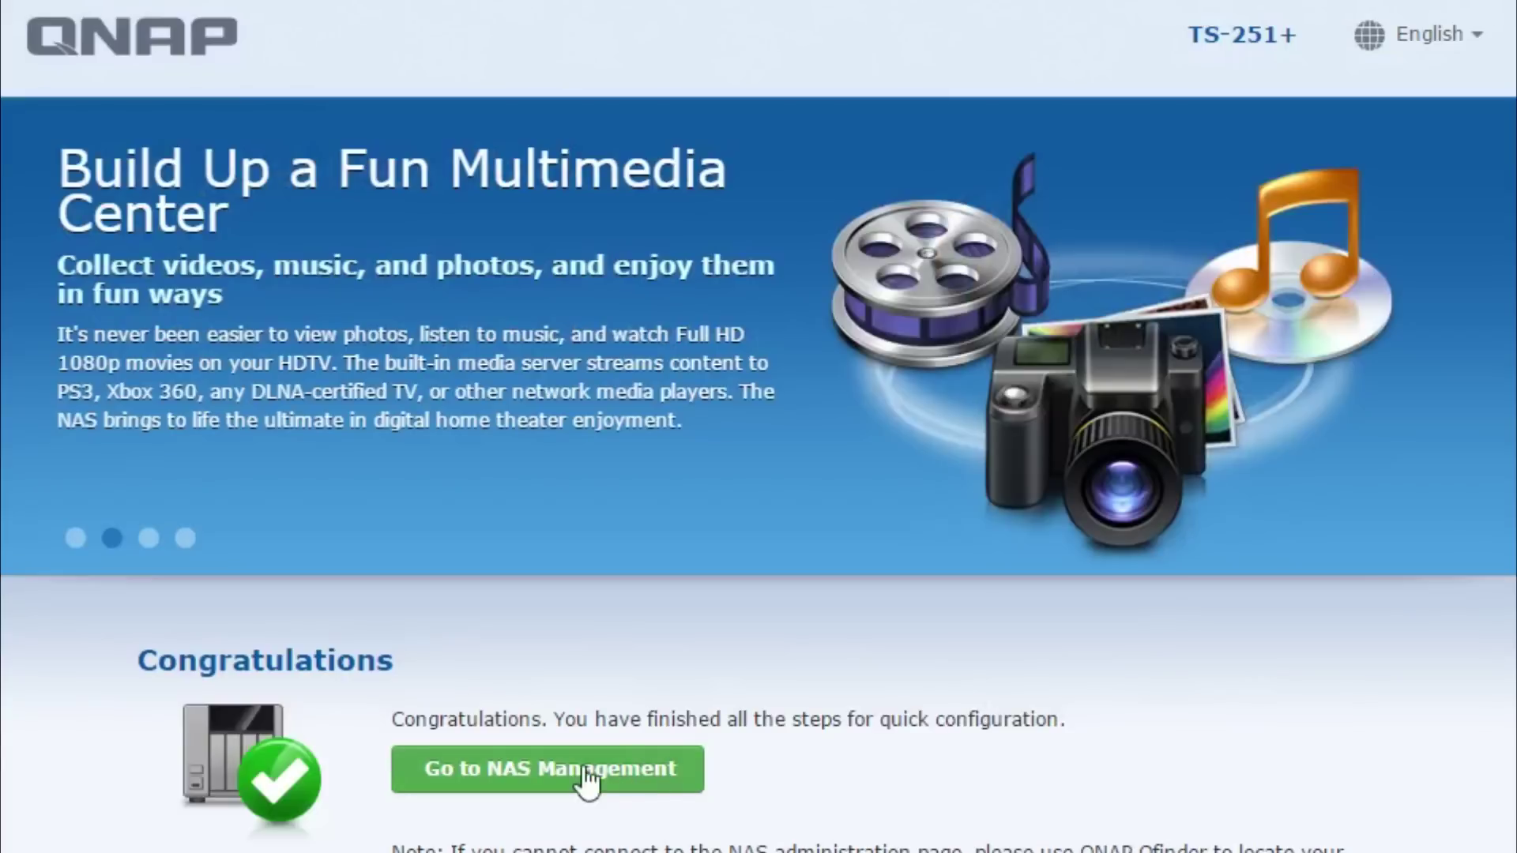
{"action": "left_click", "coordinate": [589, 785]}
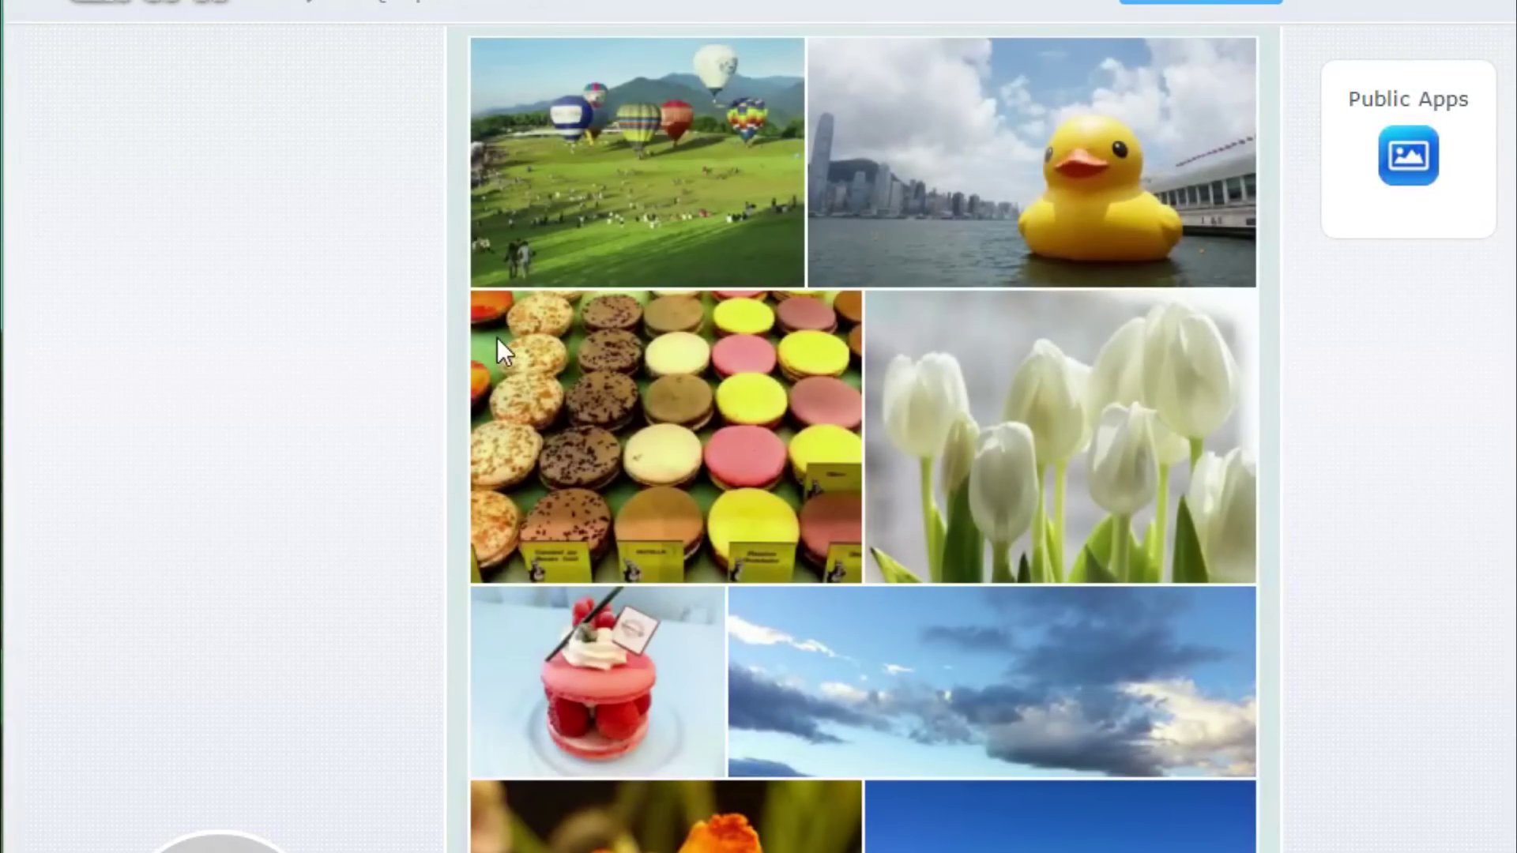
{"action": "scroll", "coordinate": [496, 339], "scroll_direction": "down", "scroll_amount": 15}
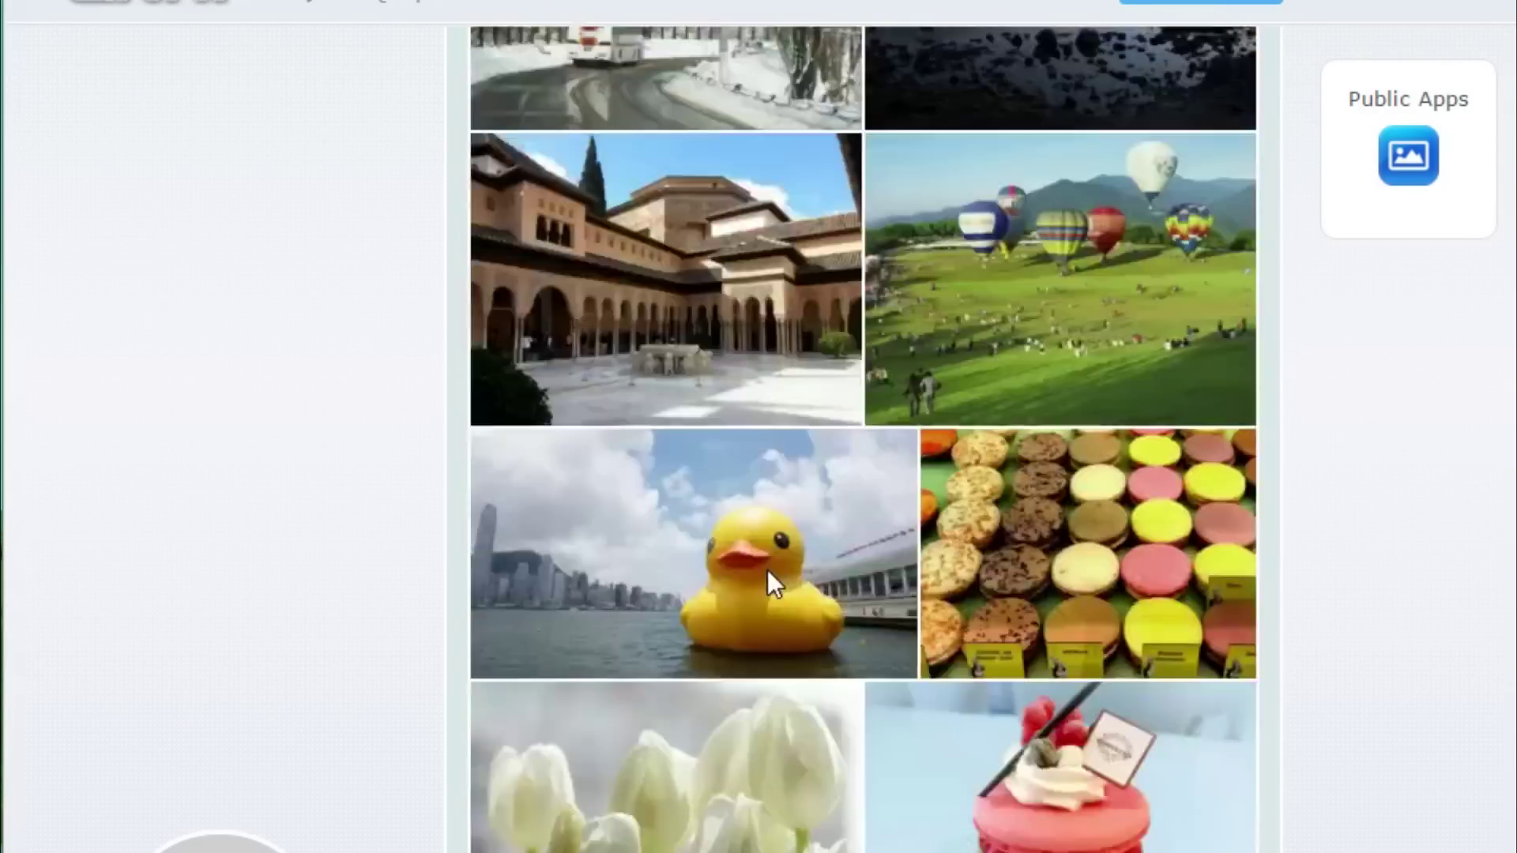
{"action": "scroll", "coordinate": [768, 584], "scroll_direction": "down", "scroll_amount": 5}
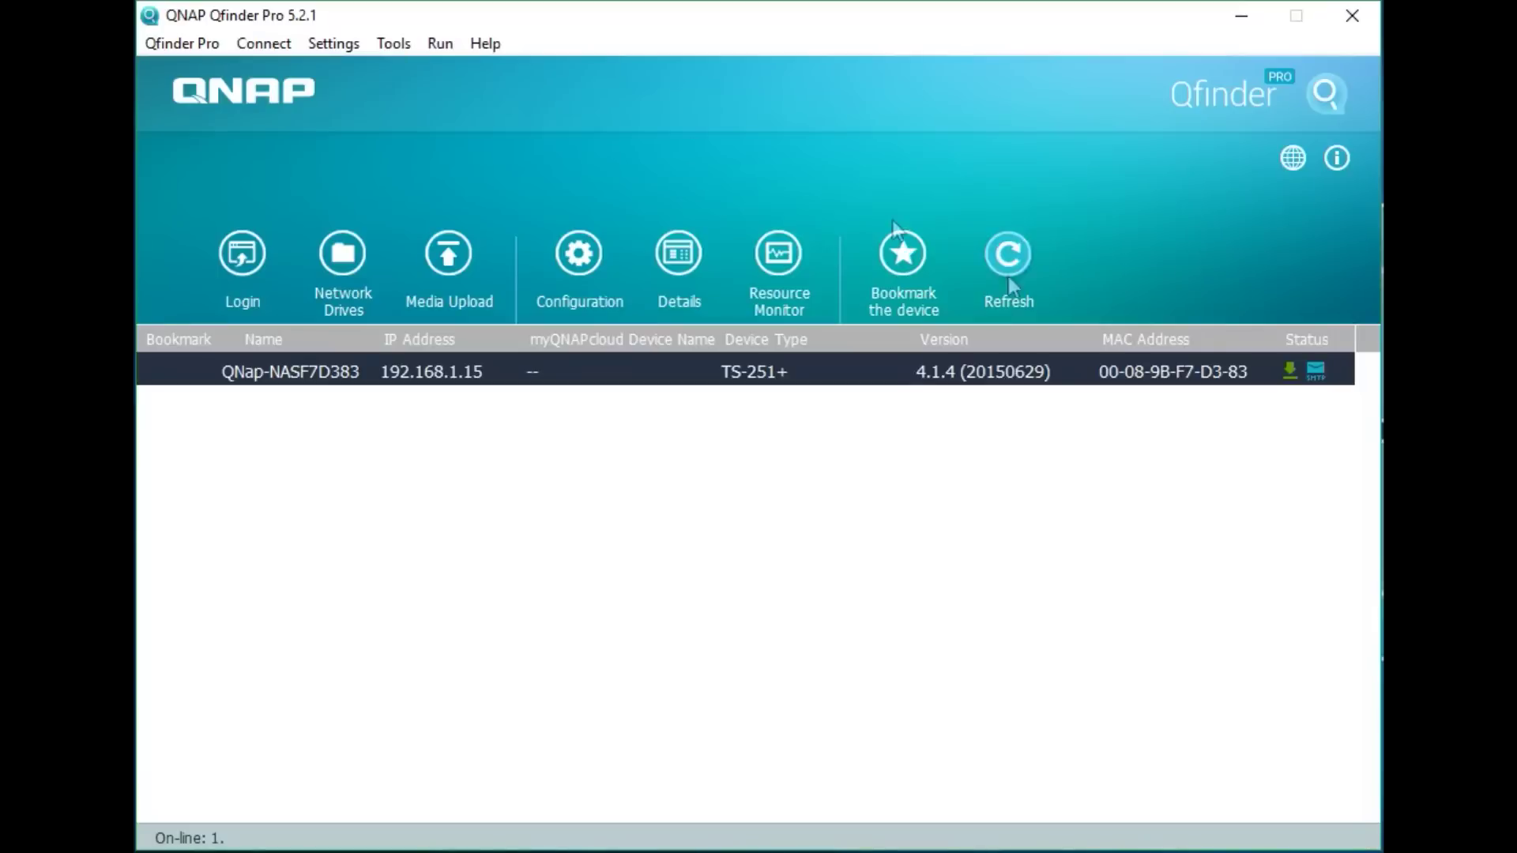
{"action": "left_click", "coordinate": [1290, 373]}
Log in as admin and auto-update the NAS firmware from 4.1.4 to 4.2.0
{"action": "left_click", "coordinate": [779, 446]}
{"action": "left_click", "coordinate": [1290, 372]}
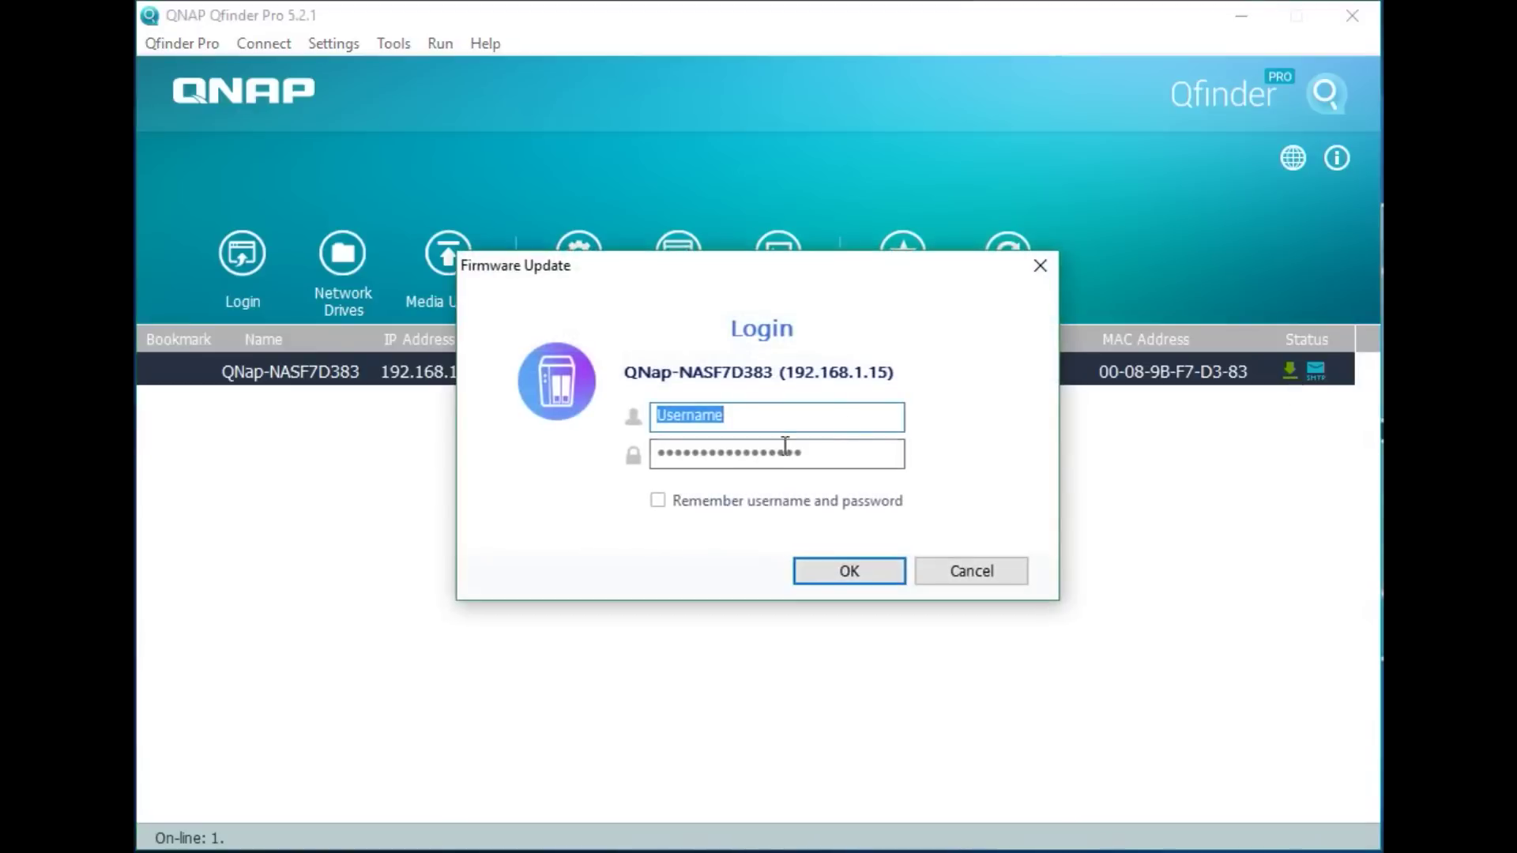
{"action": "left_click", "coordinate": [785, 444]}
{"action": "left_click", "coordinate": [780, 426]}
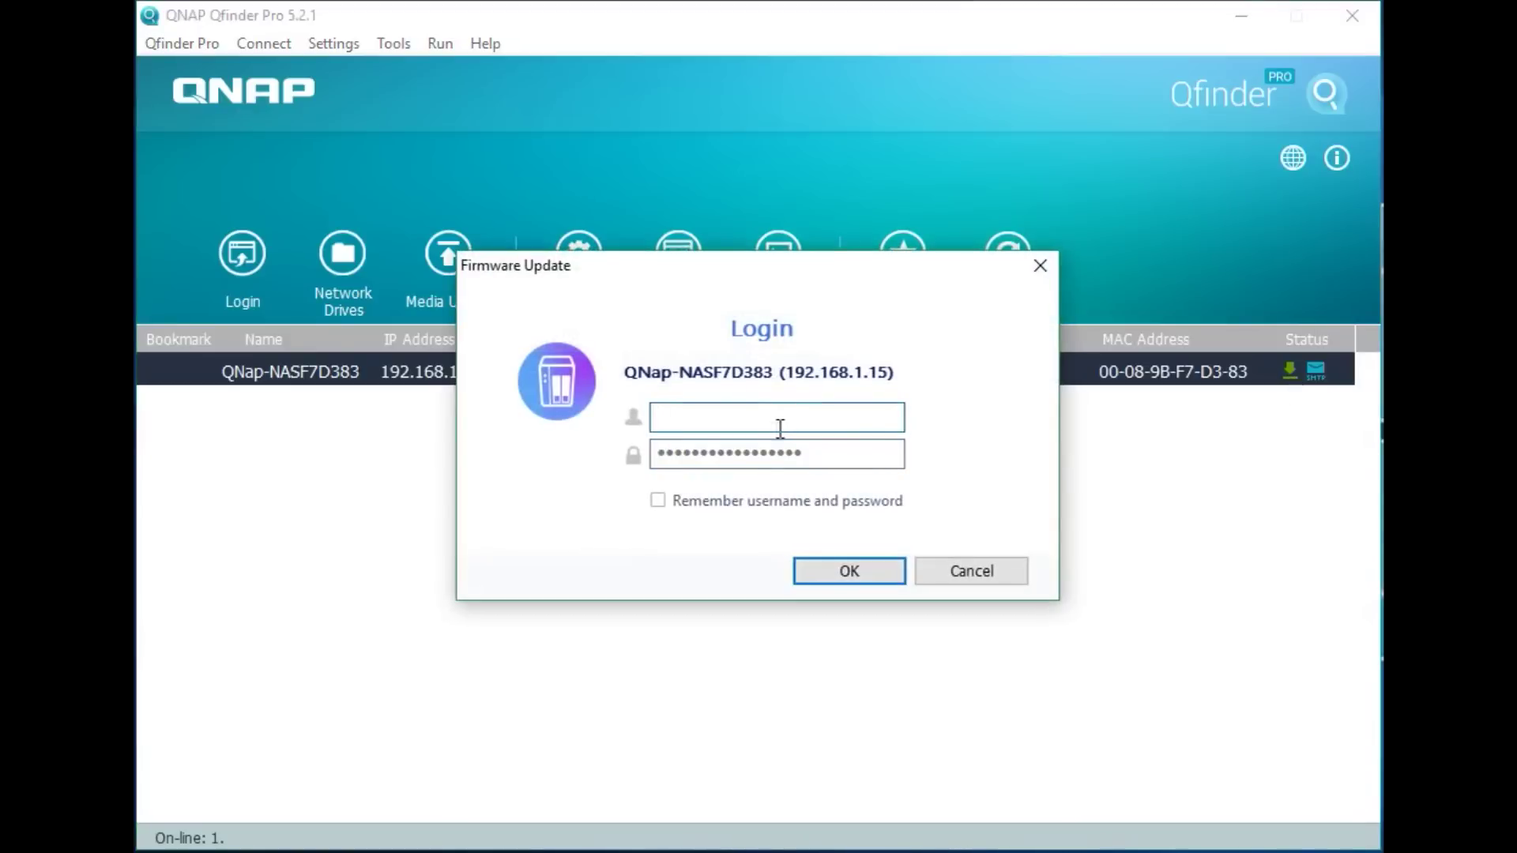
{"action": "type", "text": "admin"}
{"action": "key", "text": "Tab"}
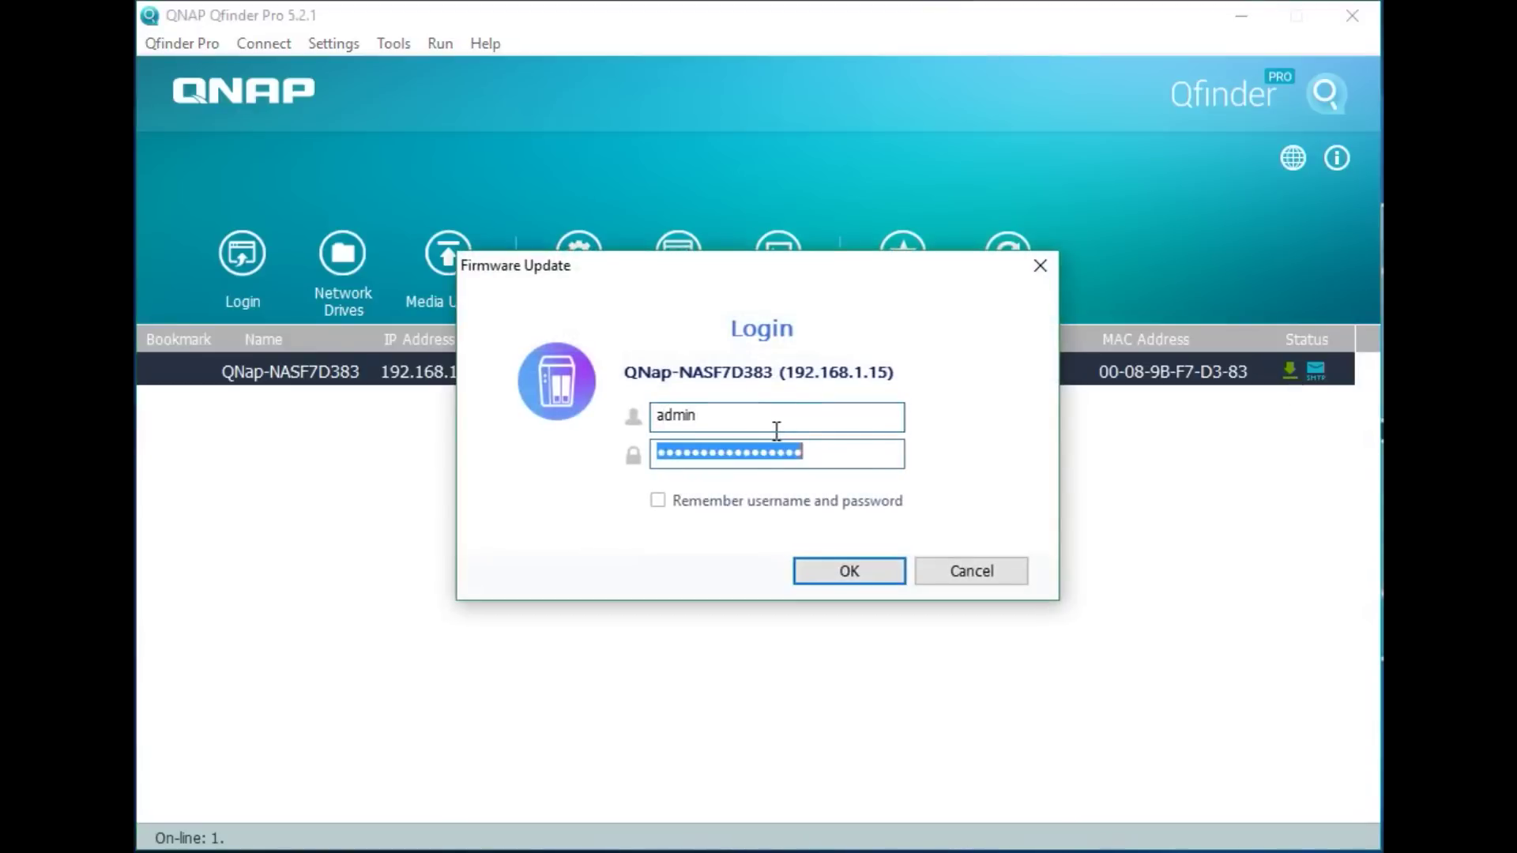
{"action": "type", "text": "••••••••••"}
{"action": "key", "text": "Return"}
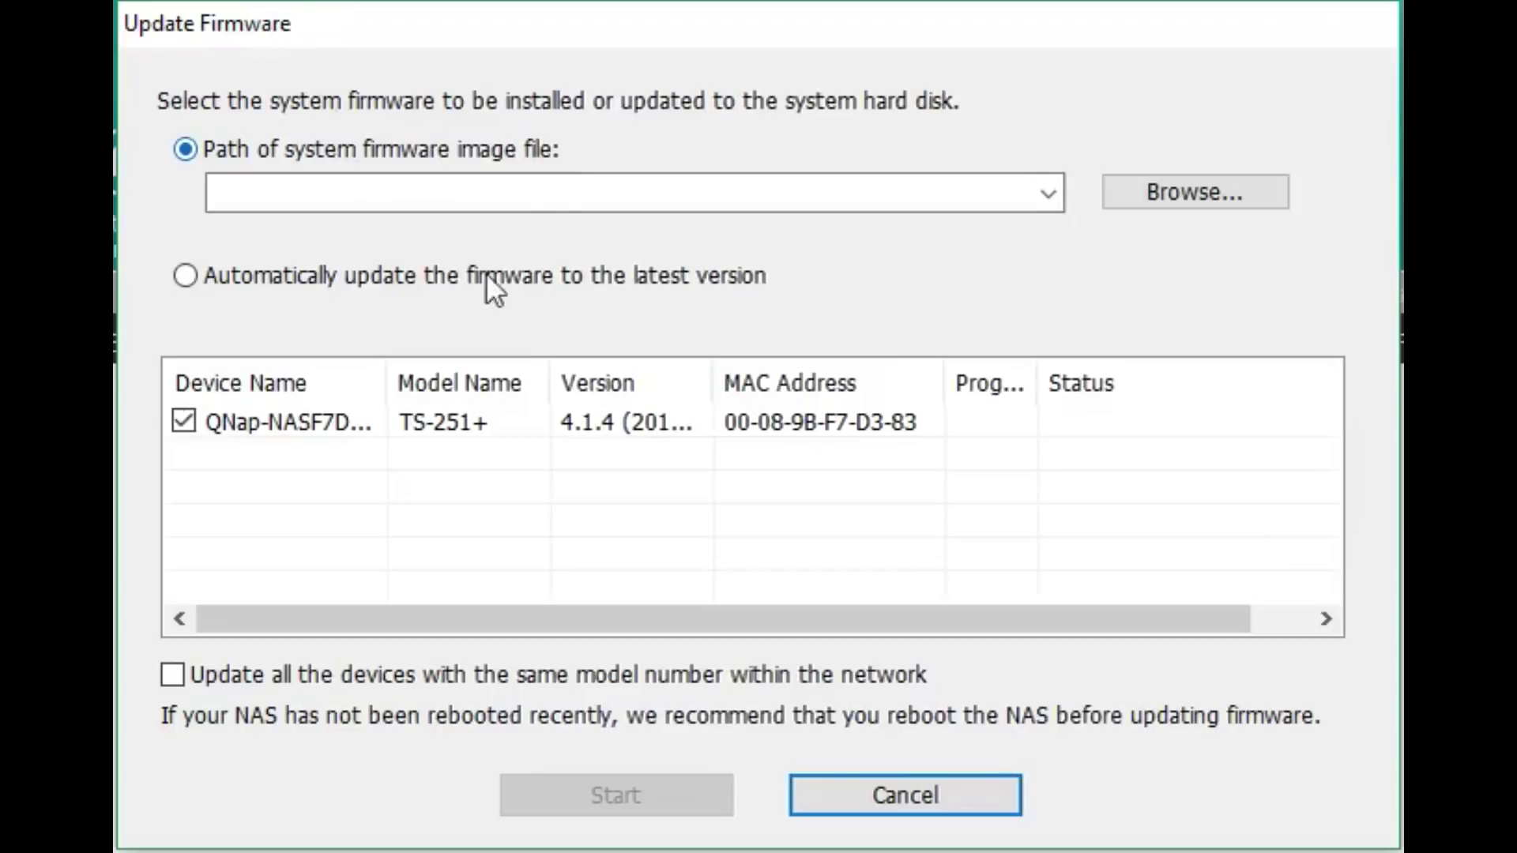
{"action": "left_click", "coordinate": [482, 276]}
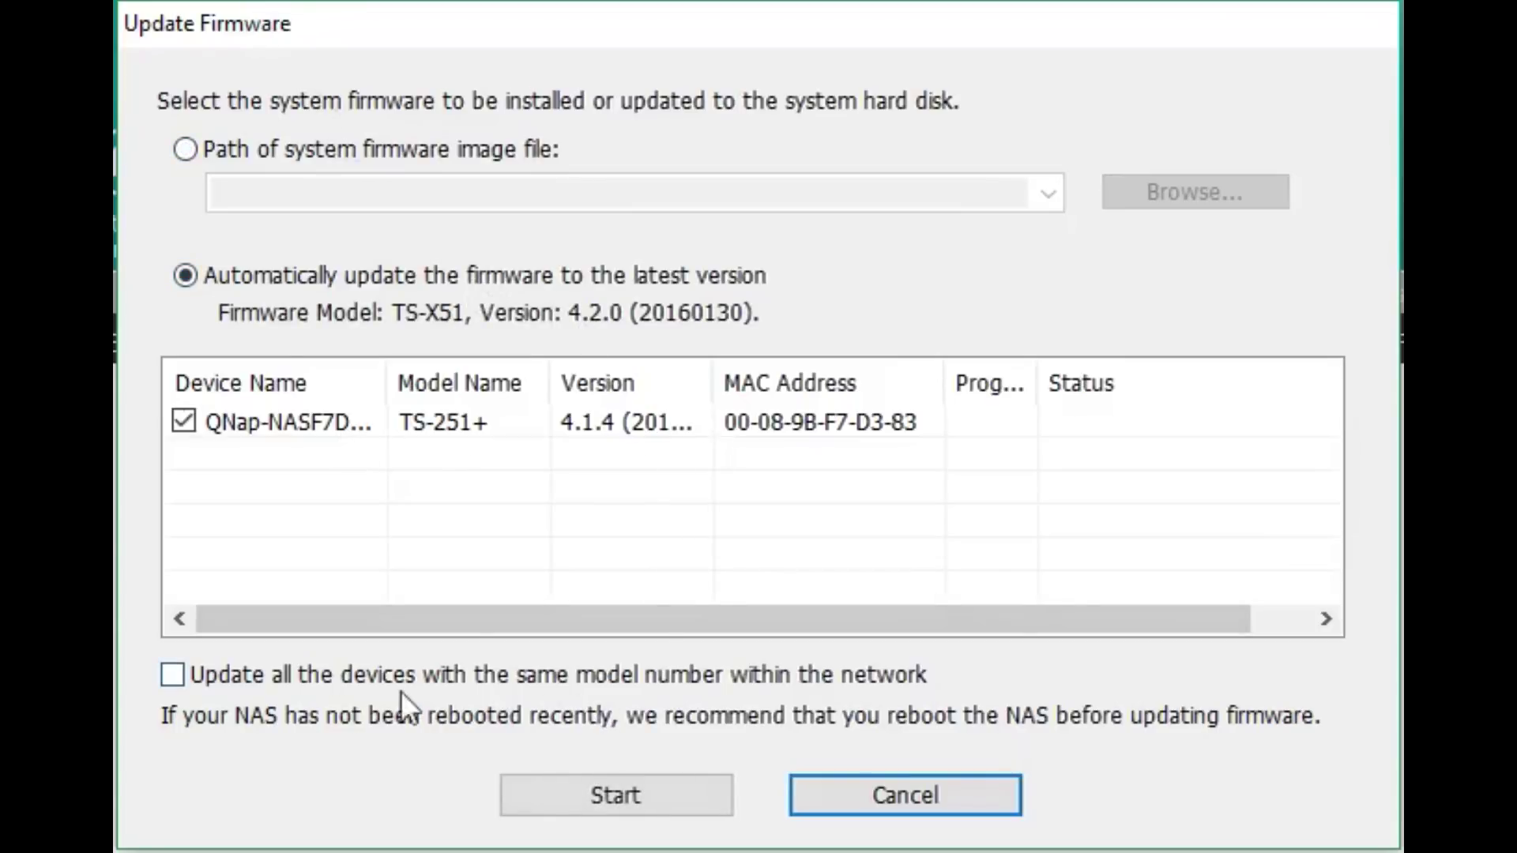
{"action": "left_click", "coordinate": [609, 790]}
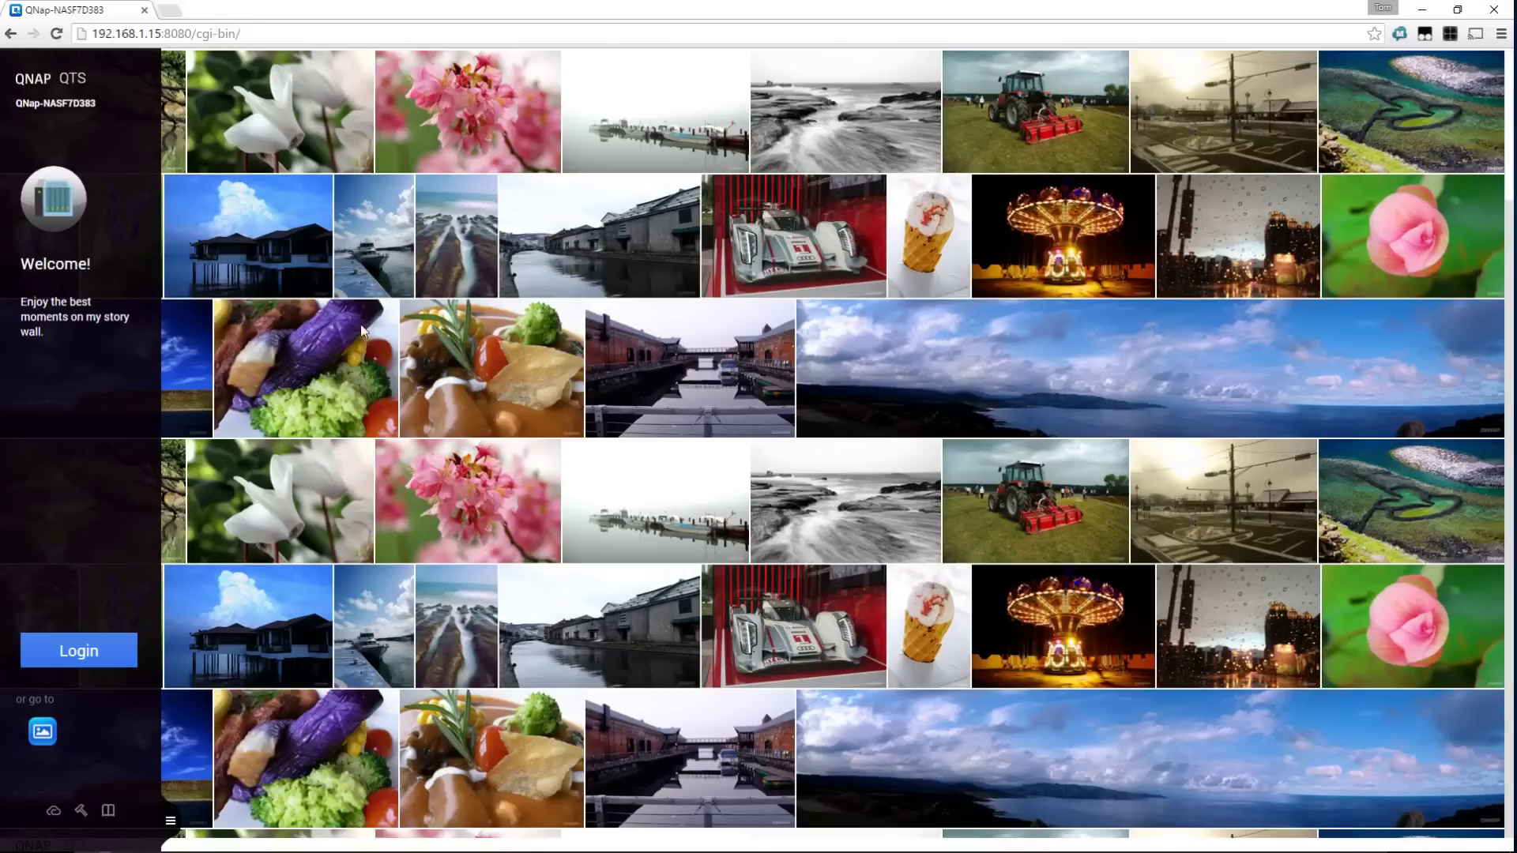
Log in to the NAS with the administrator username and password, with Secure login ticked
{"action": "left_click", "coordinate": [87, 656]}
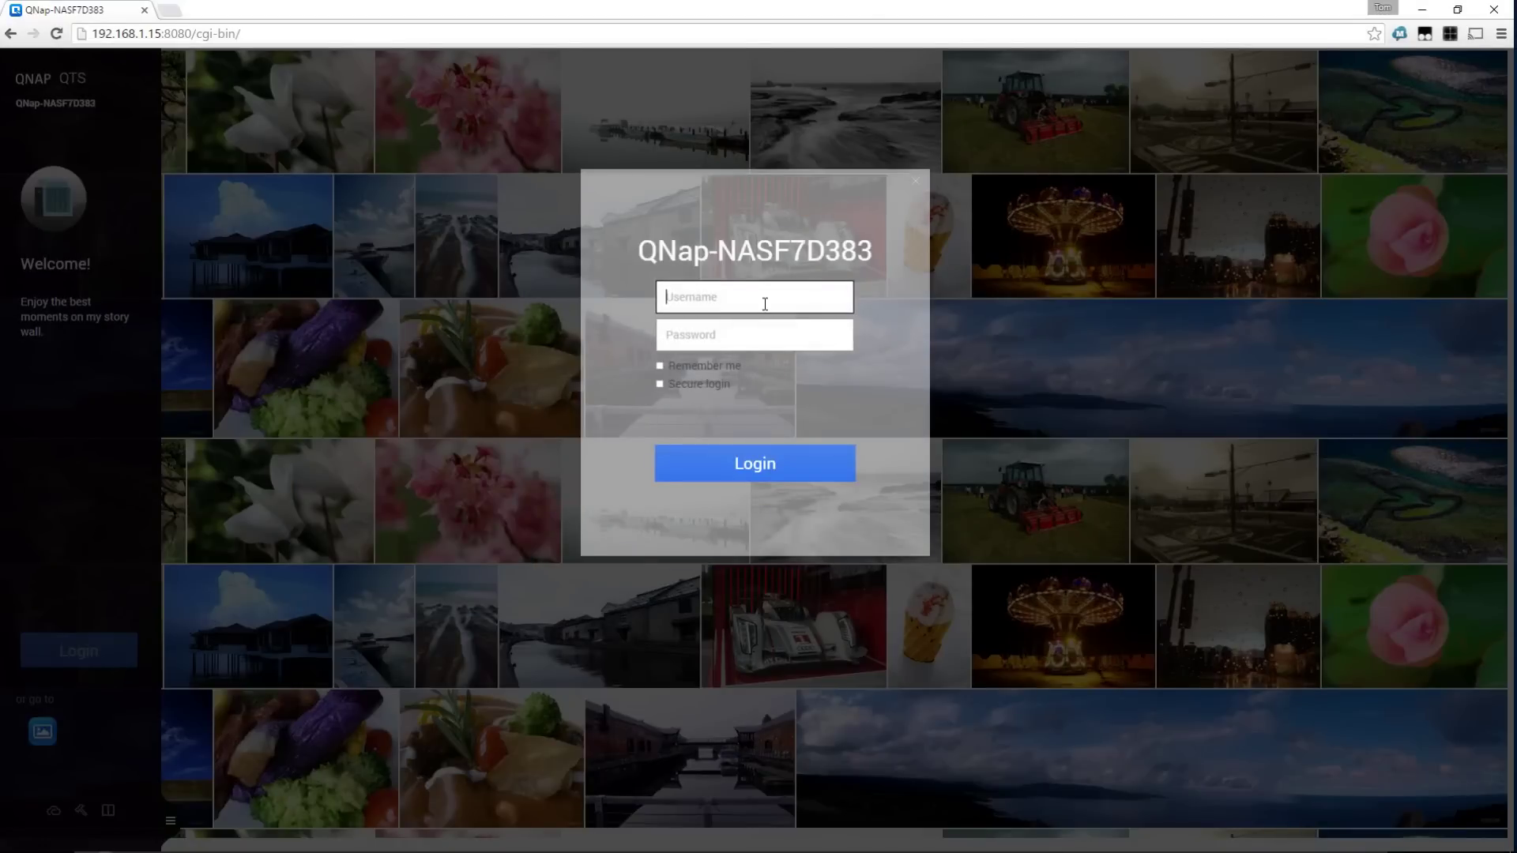
{"action": "type", "text": "admin"}
{"action": "key", "text": "Tab"}
{"action": "type", "text": "a"}
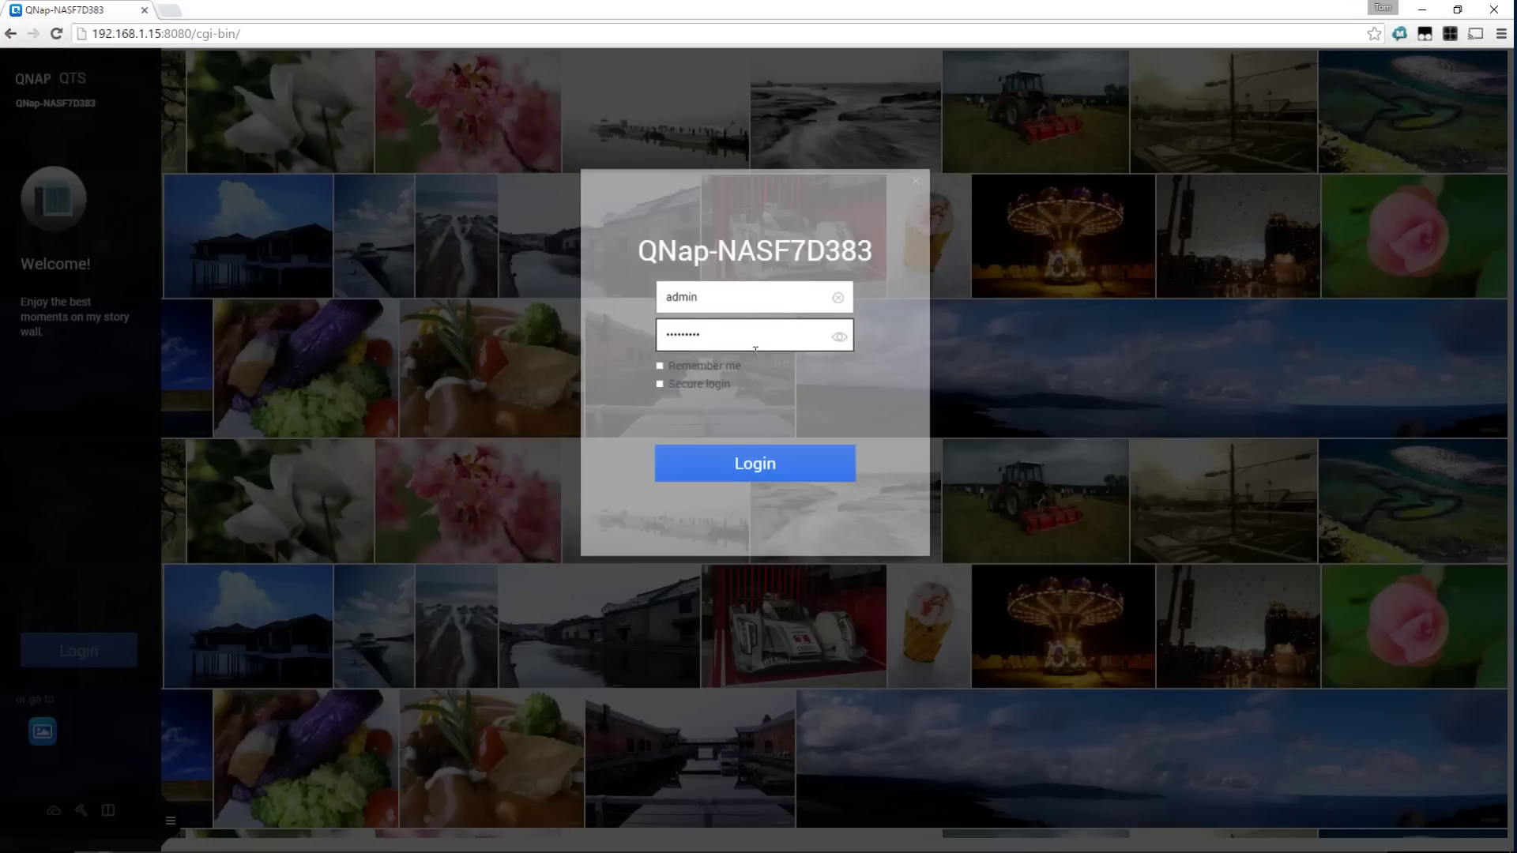
{"action": "left_click", "coordinate": [660, 384]}
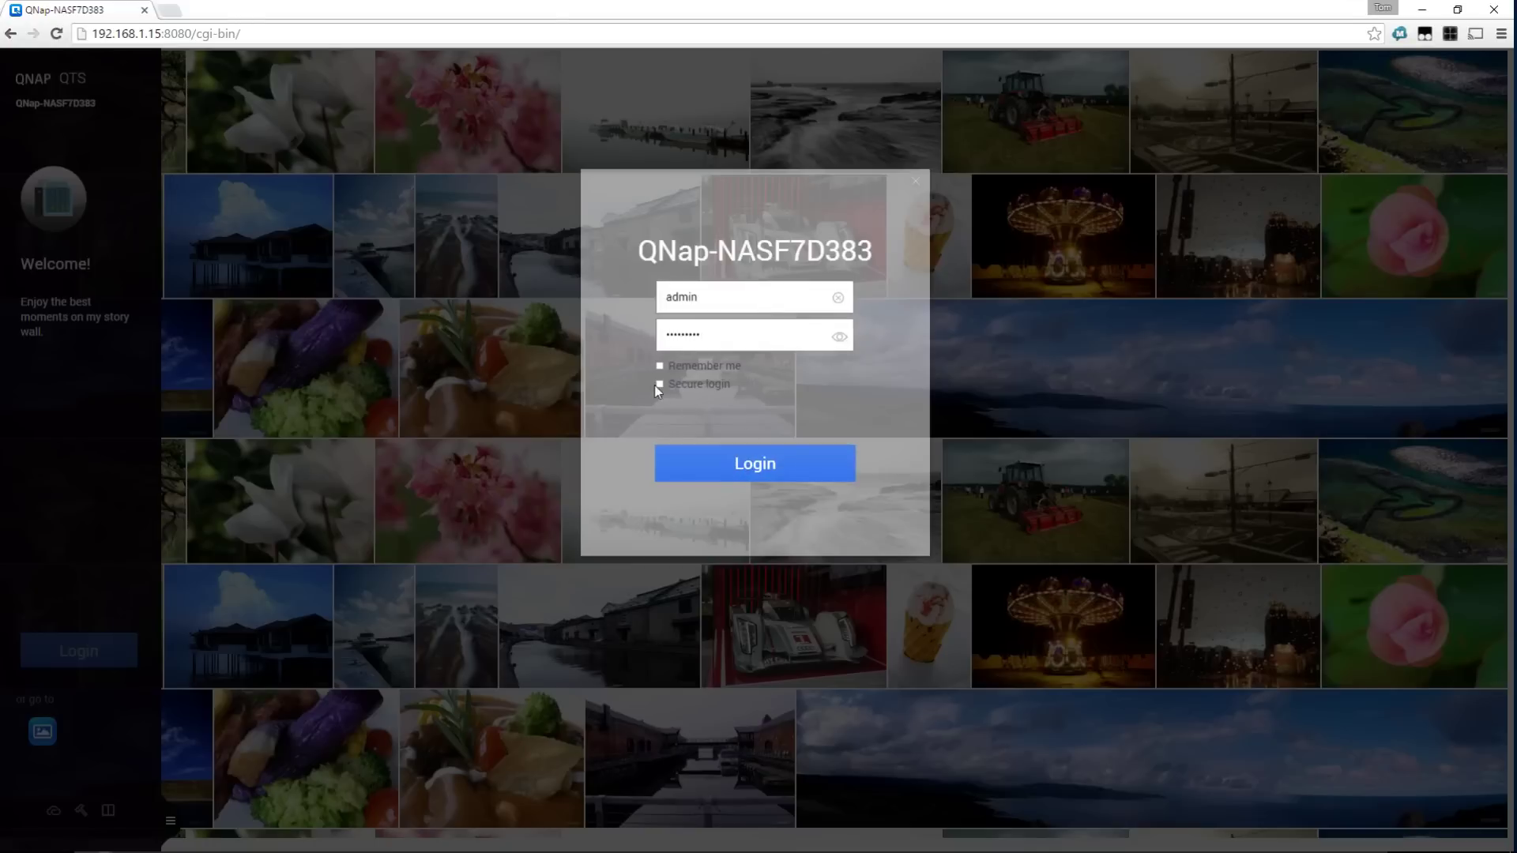
{"action": "left_click", "coordinate": [757, 472]}
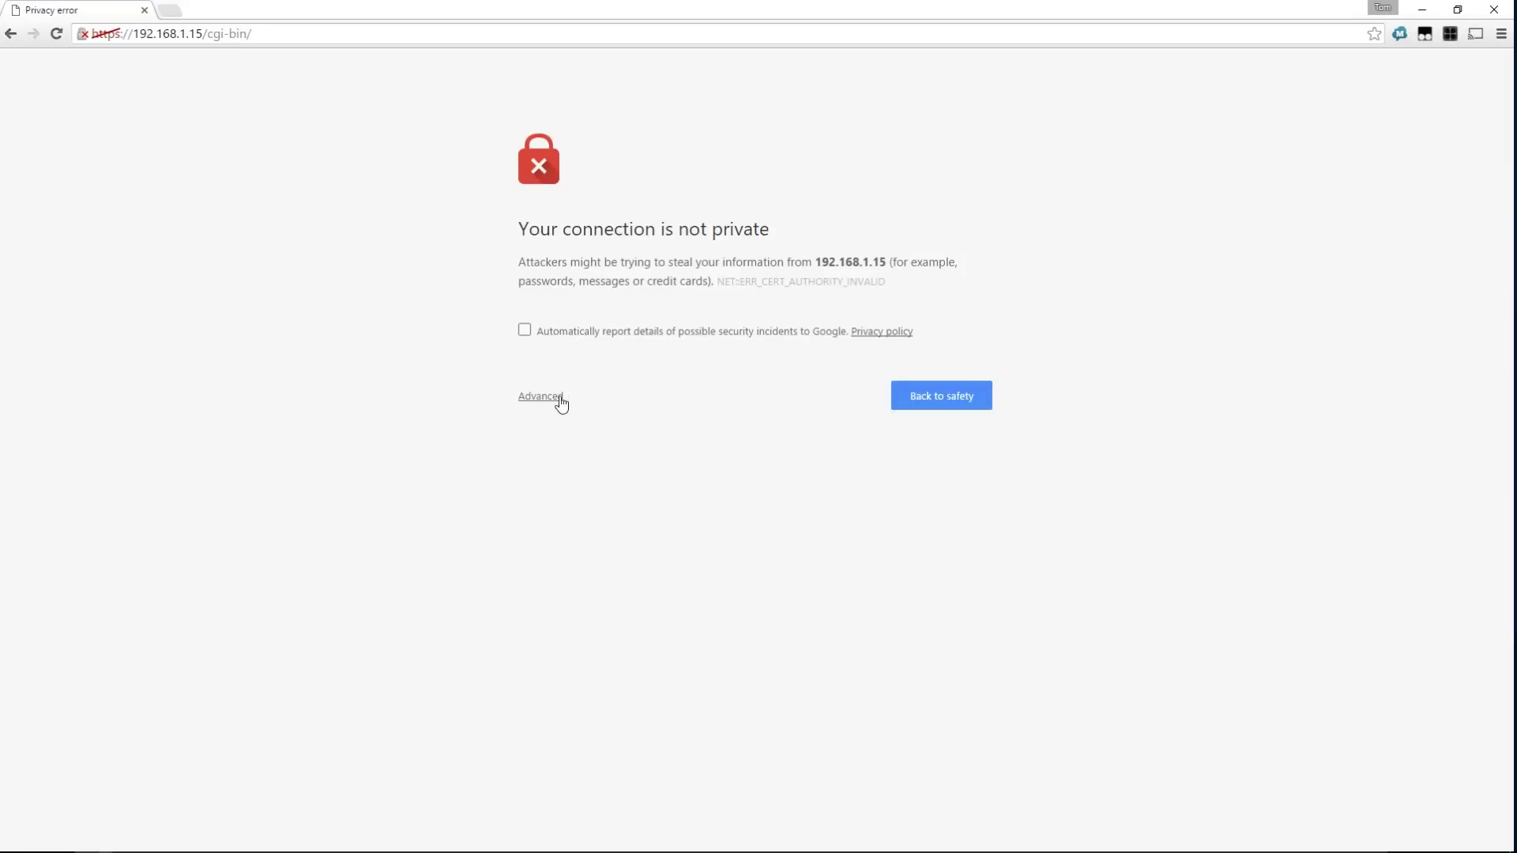
Review the NAS certificate, then proceed past the privacy warning to 192.168.1.15
{"action": "left_click", "coordinate": [82, 33]}
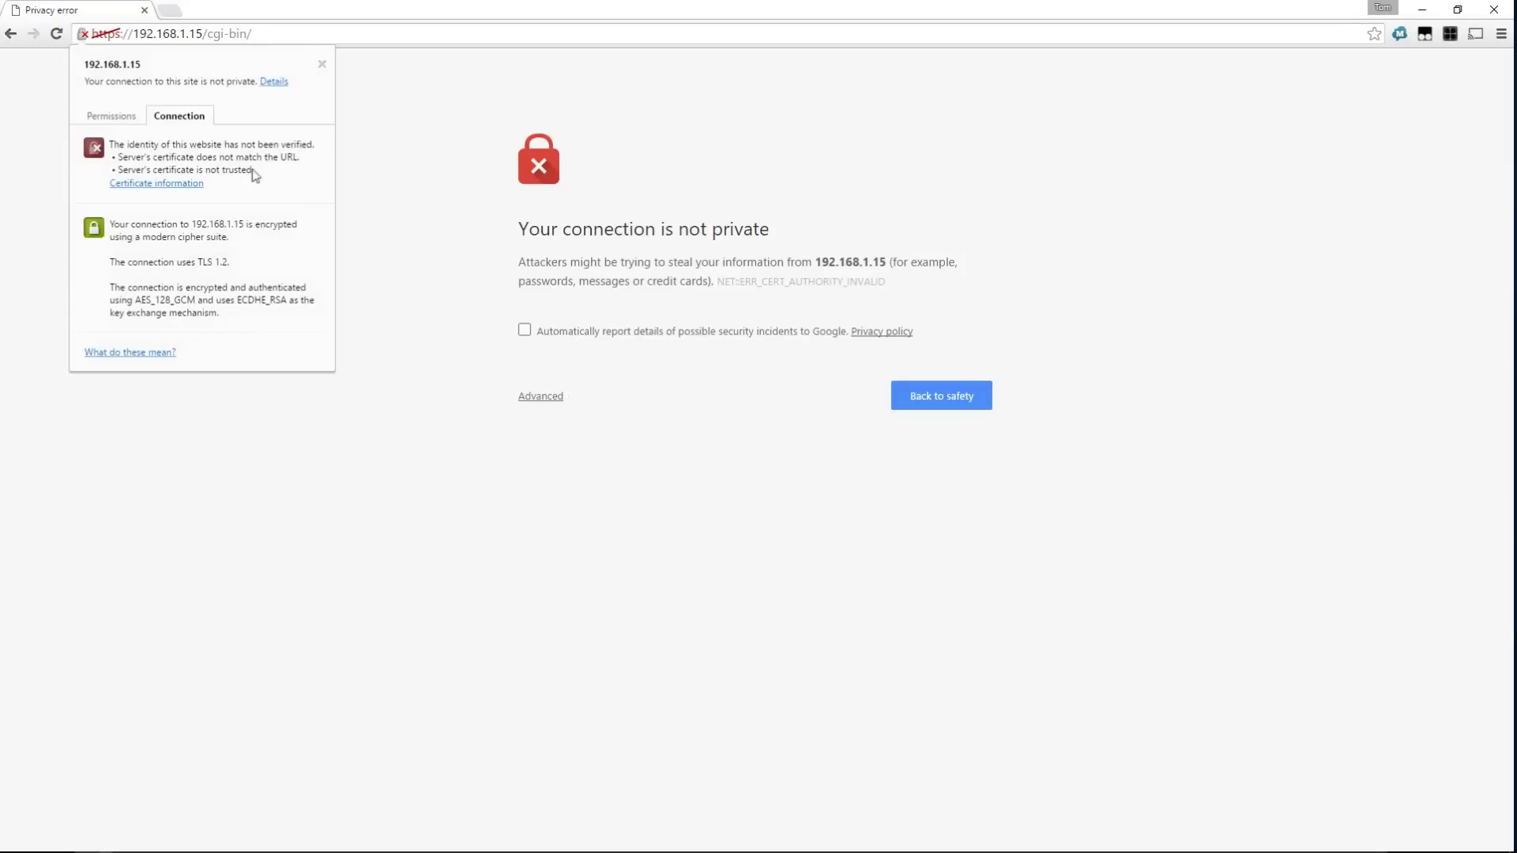
{"action": "left_click", "coordinate": [176, 184]}
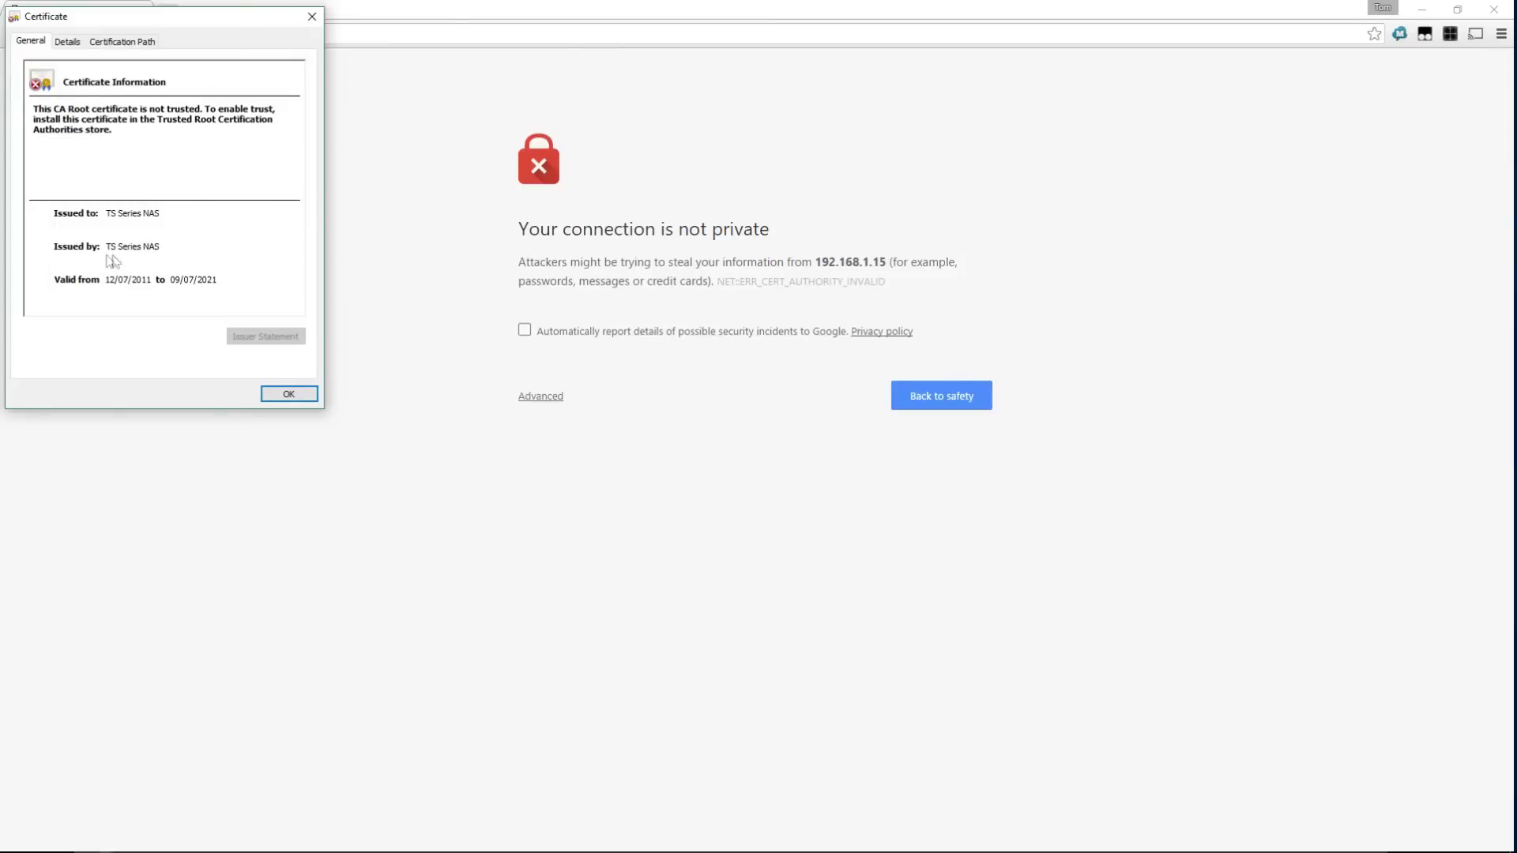
{"action": "left_click", "coordinate": [289, 395]}
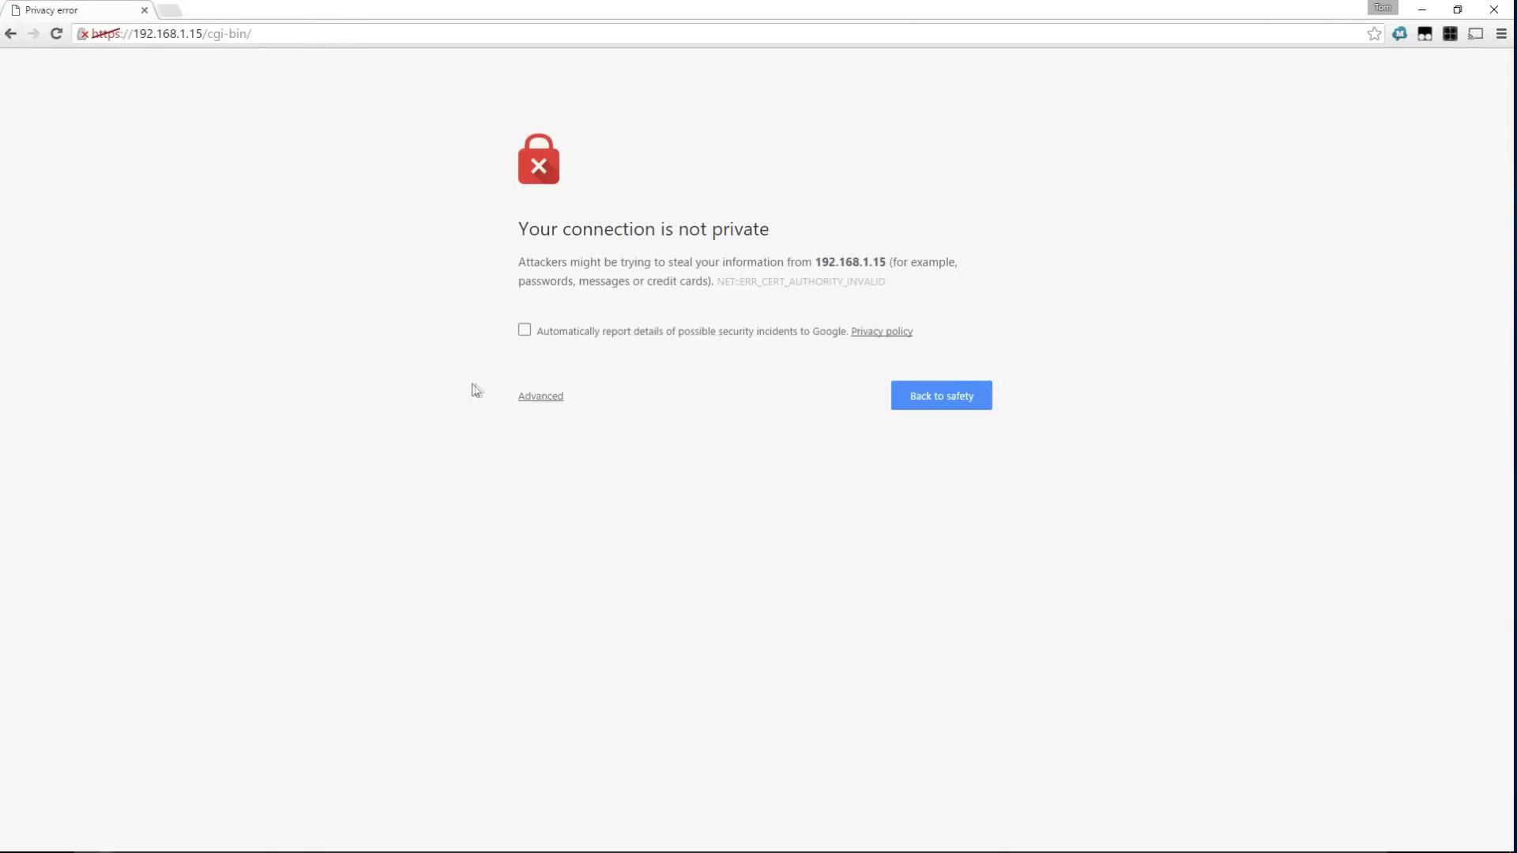
{"action": "left_click", "coordinate": [537, 396]}
{"action": "left_click", "coordinate": [547, 529]}
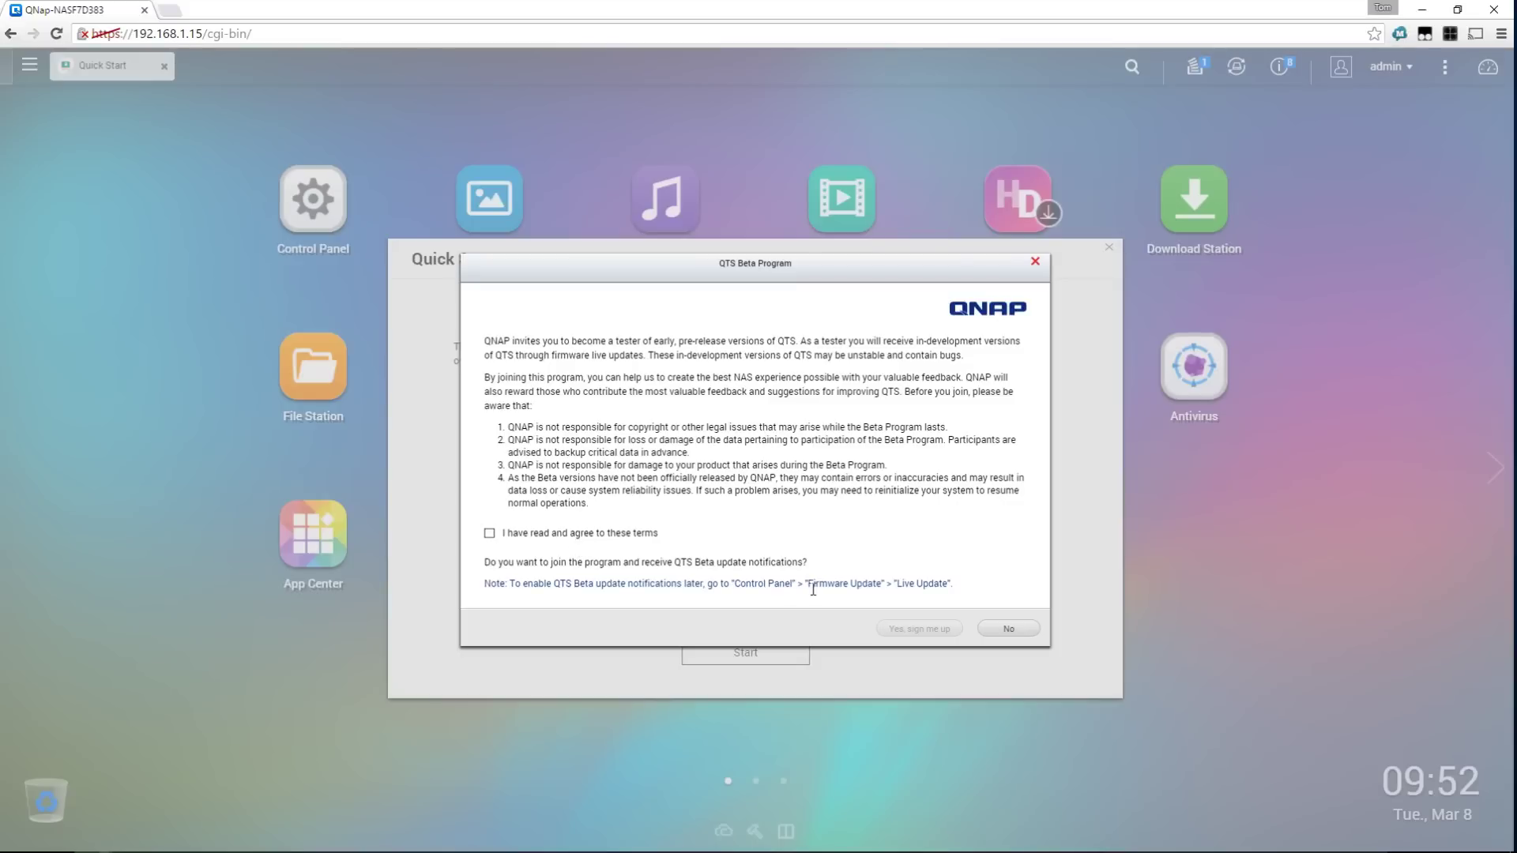
Decline the QTS Beta Program and page the Quick Start tour through to the DLNA page
{"action": "left_click", "coordinate": [1008, 629]}
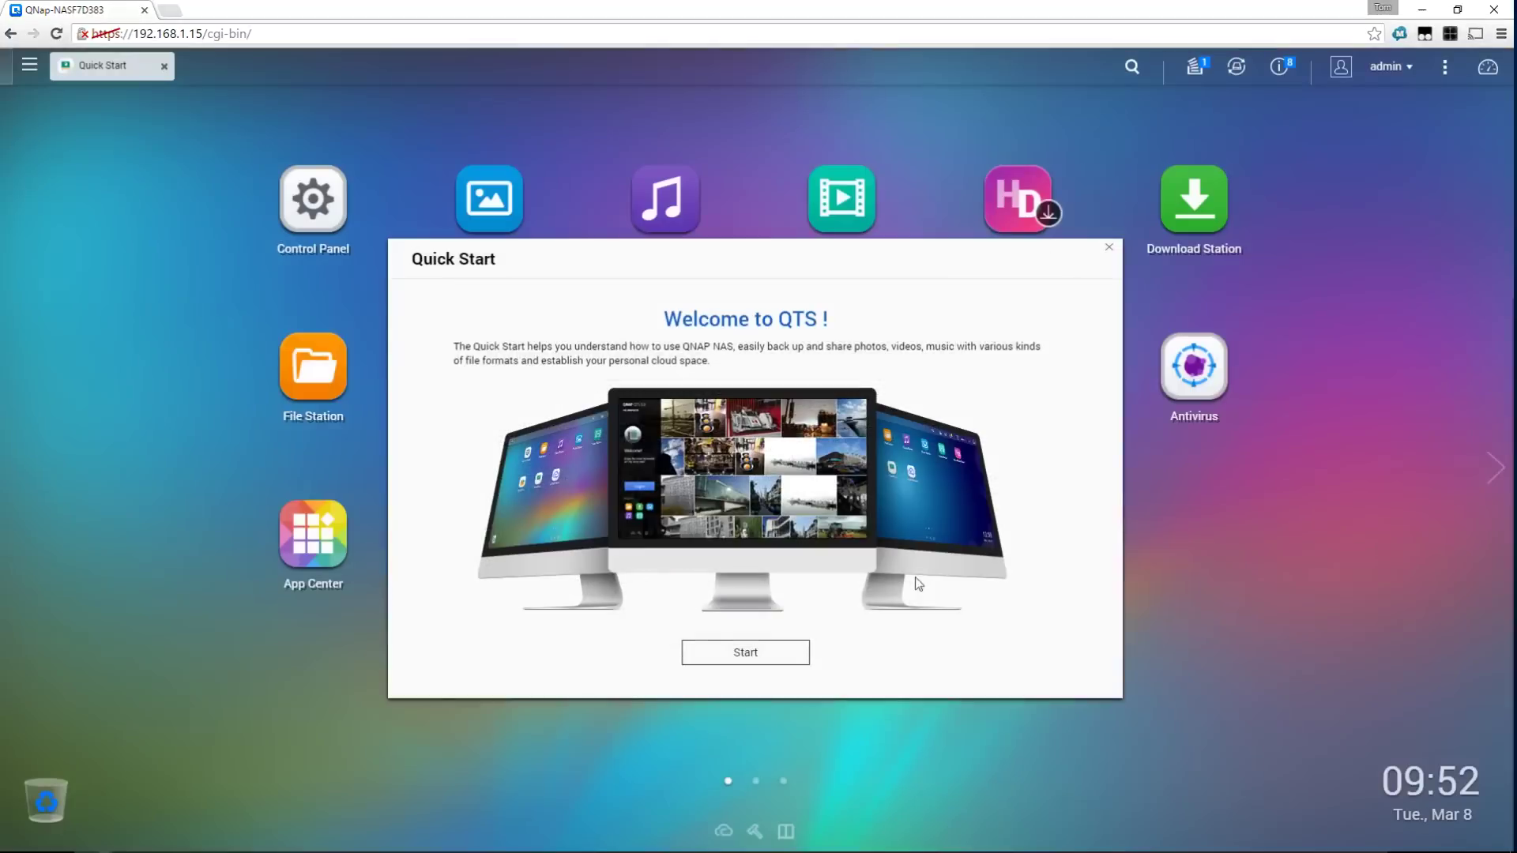
{"action": "left_click", "coordinate": [746, 658]}
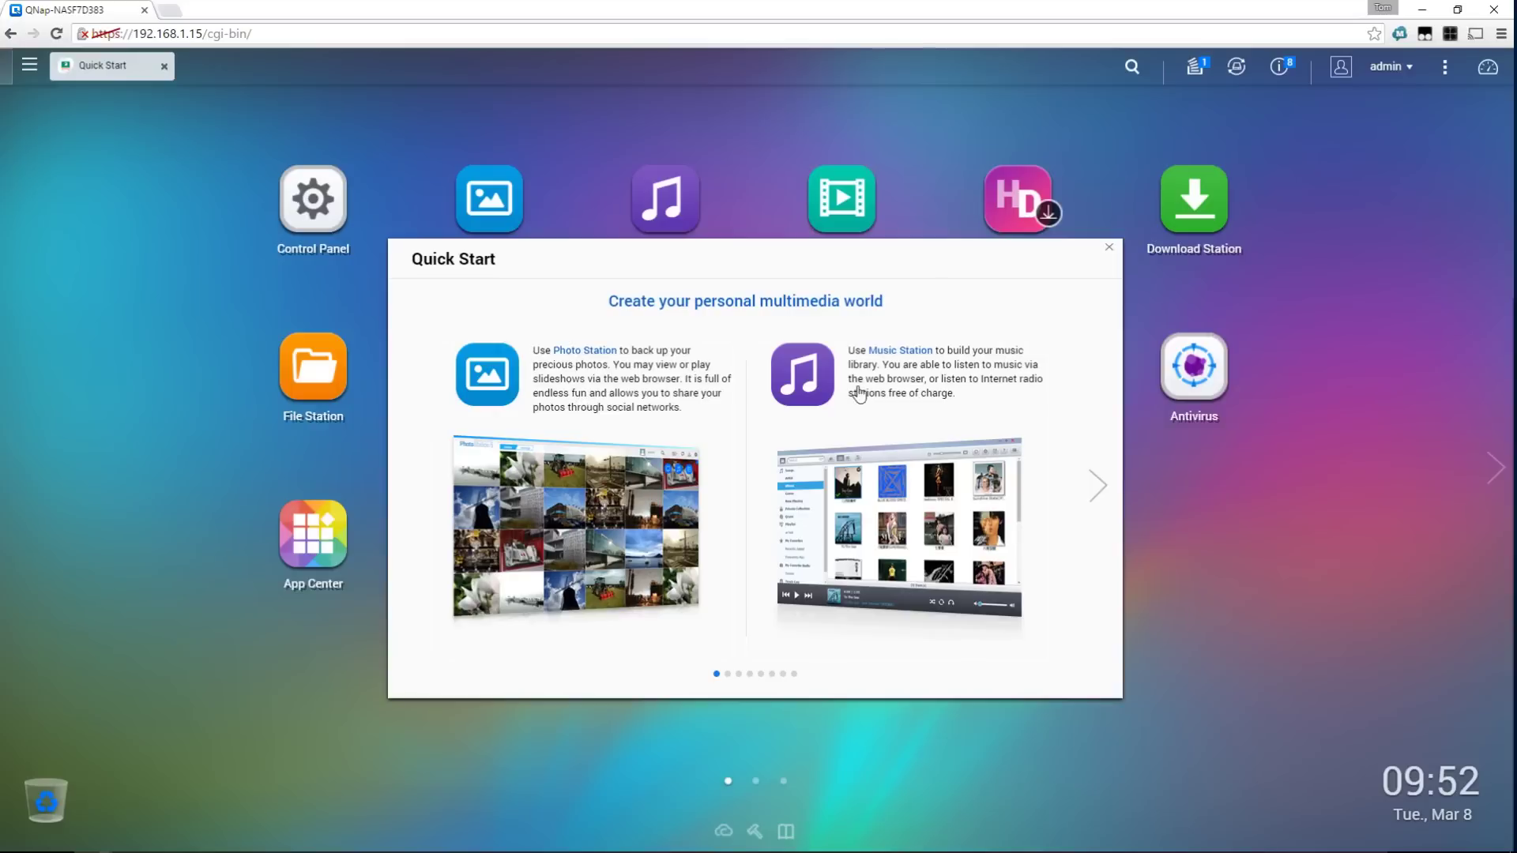
{"action": "left_click", "coordinate": [1100, 488]}
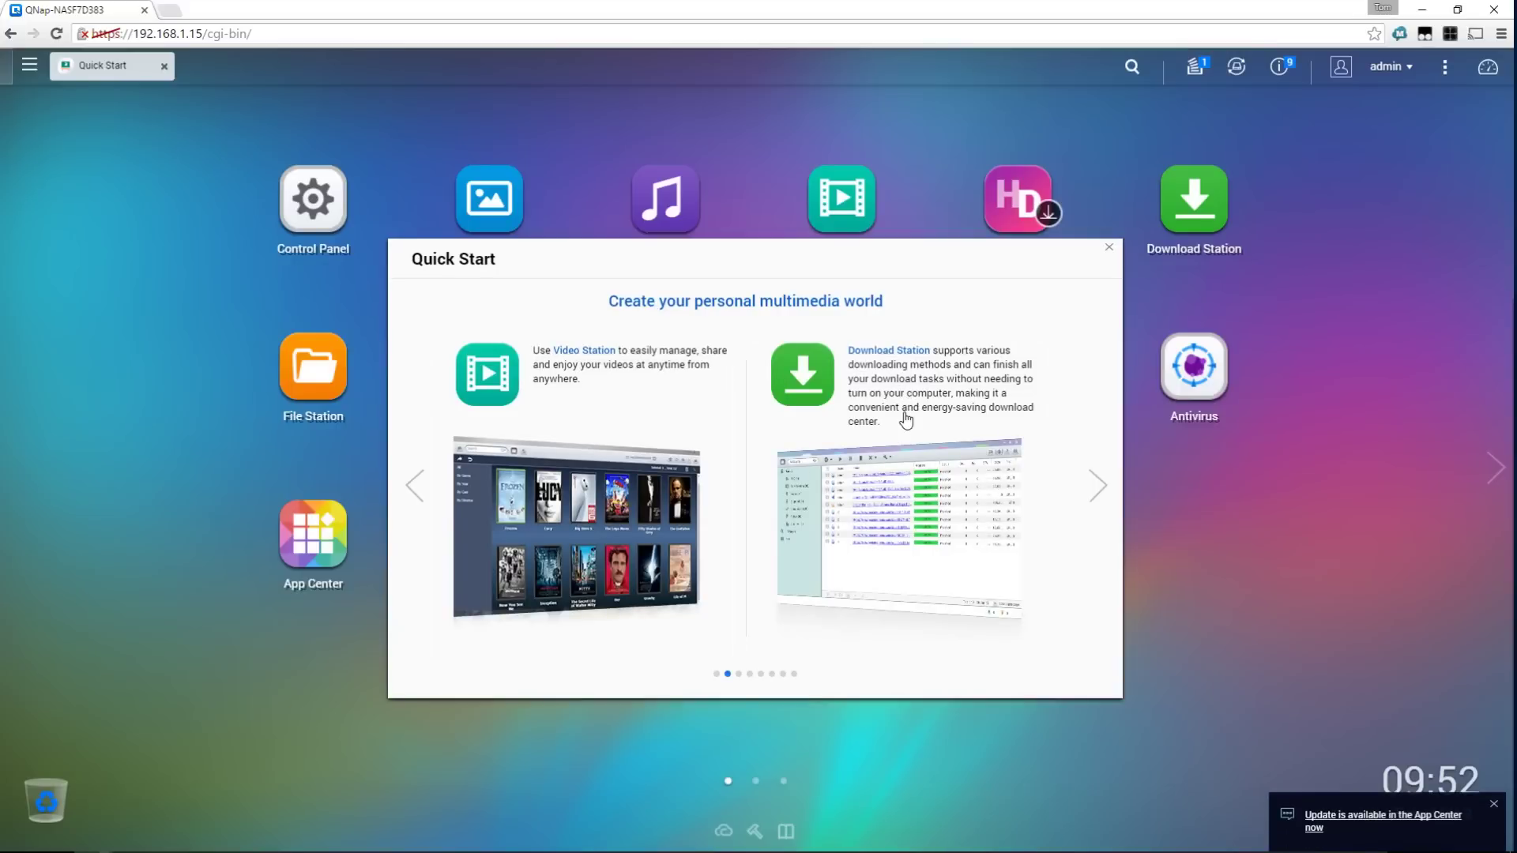
{"action": "left_click", "coordinate": [1090, 488]}
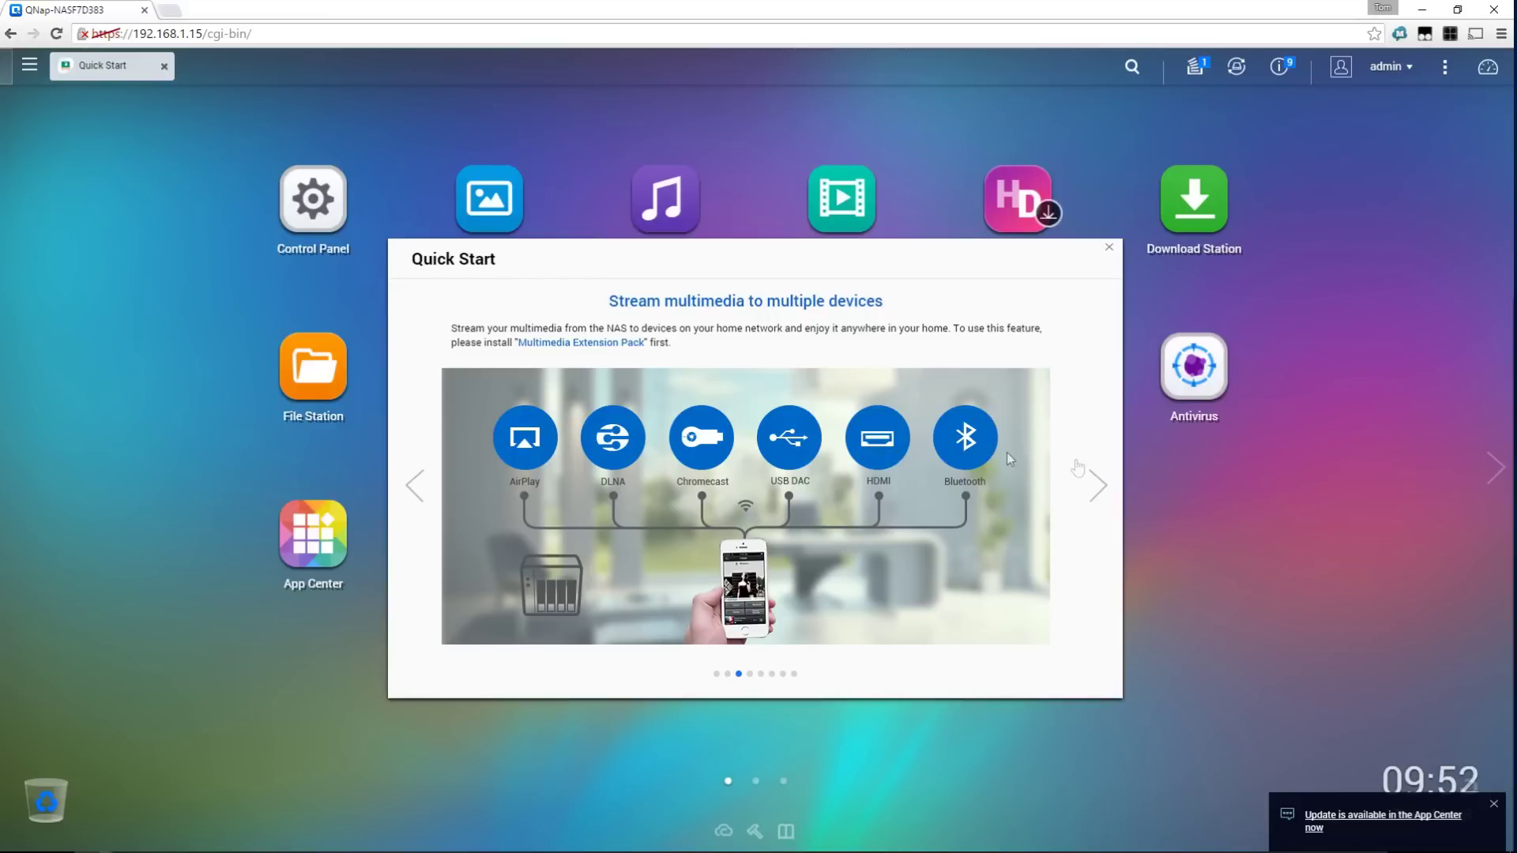
{"action": "left_click", "coordinate": [1075, 468]}
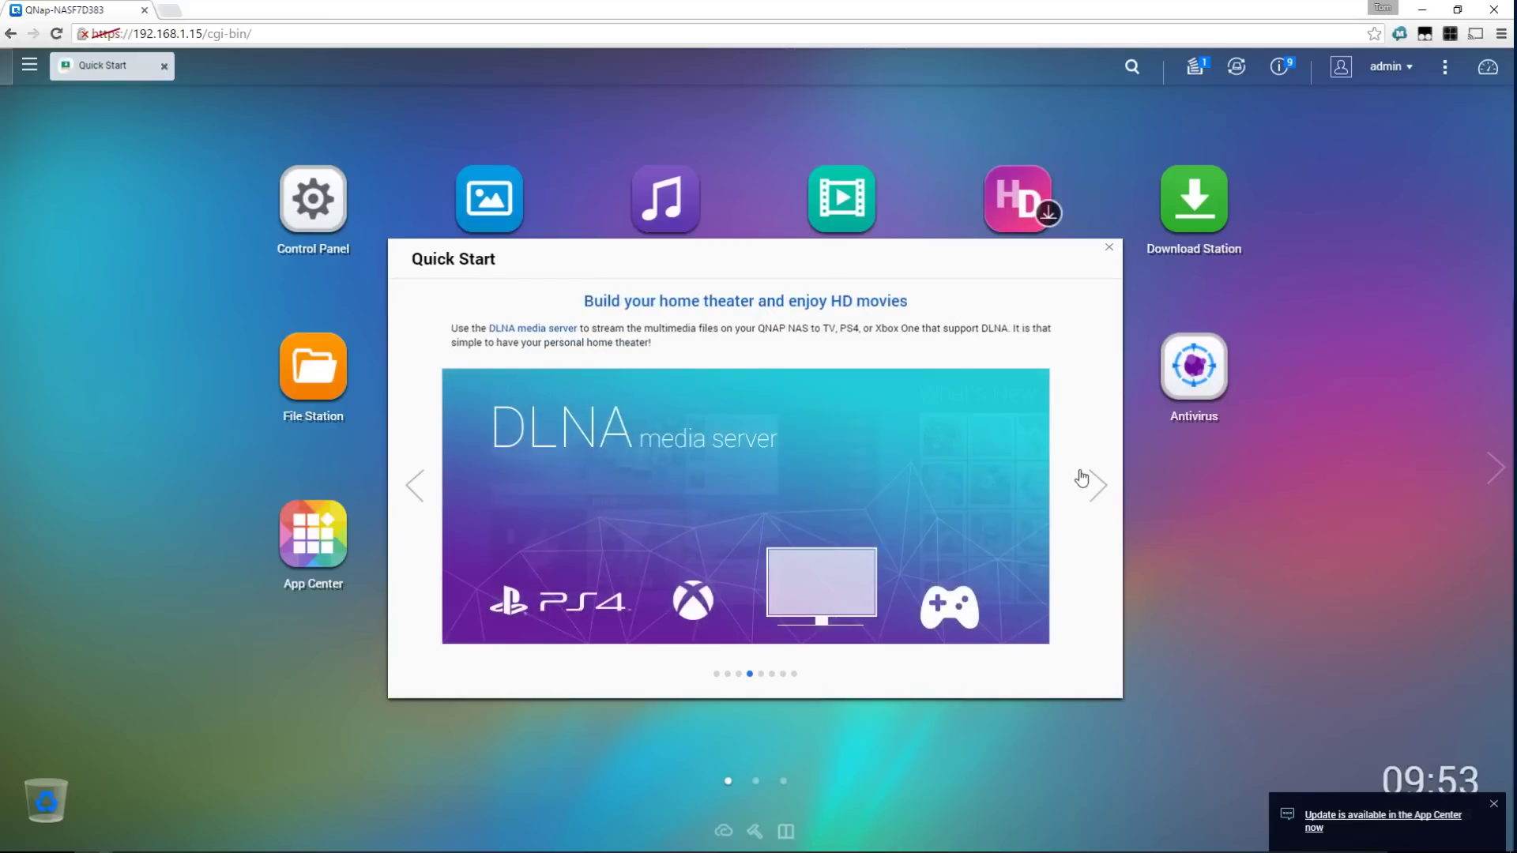
Page through the personal cloud, Qsync and App Center pages, then finish the tour
{"action": "left_click", "coordinate": [1081, 474]}
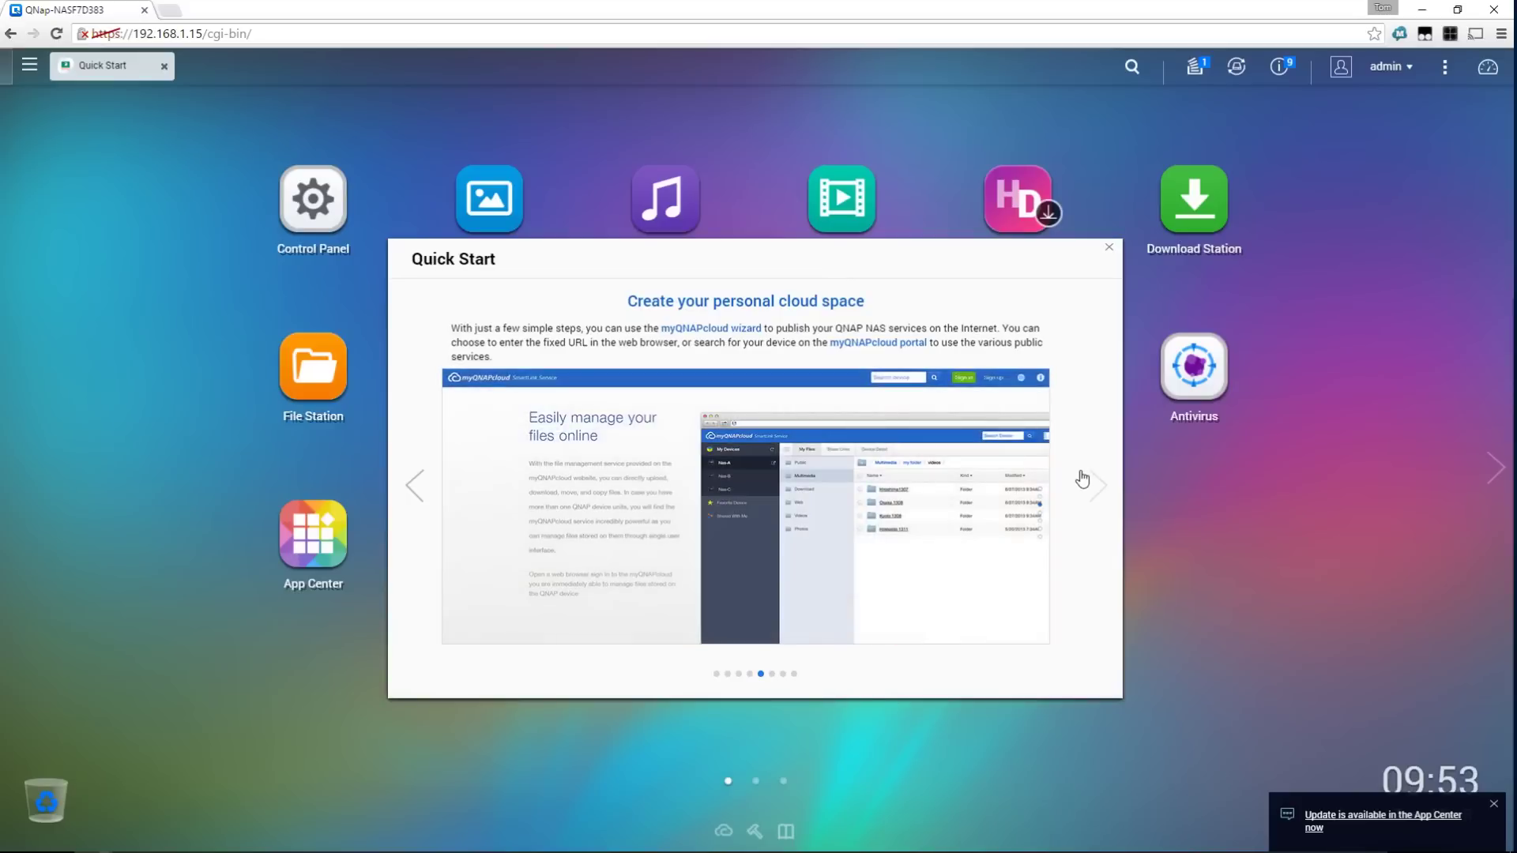
{"action": "left_click", "coordinate": [1083, 482]}
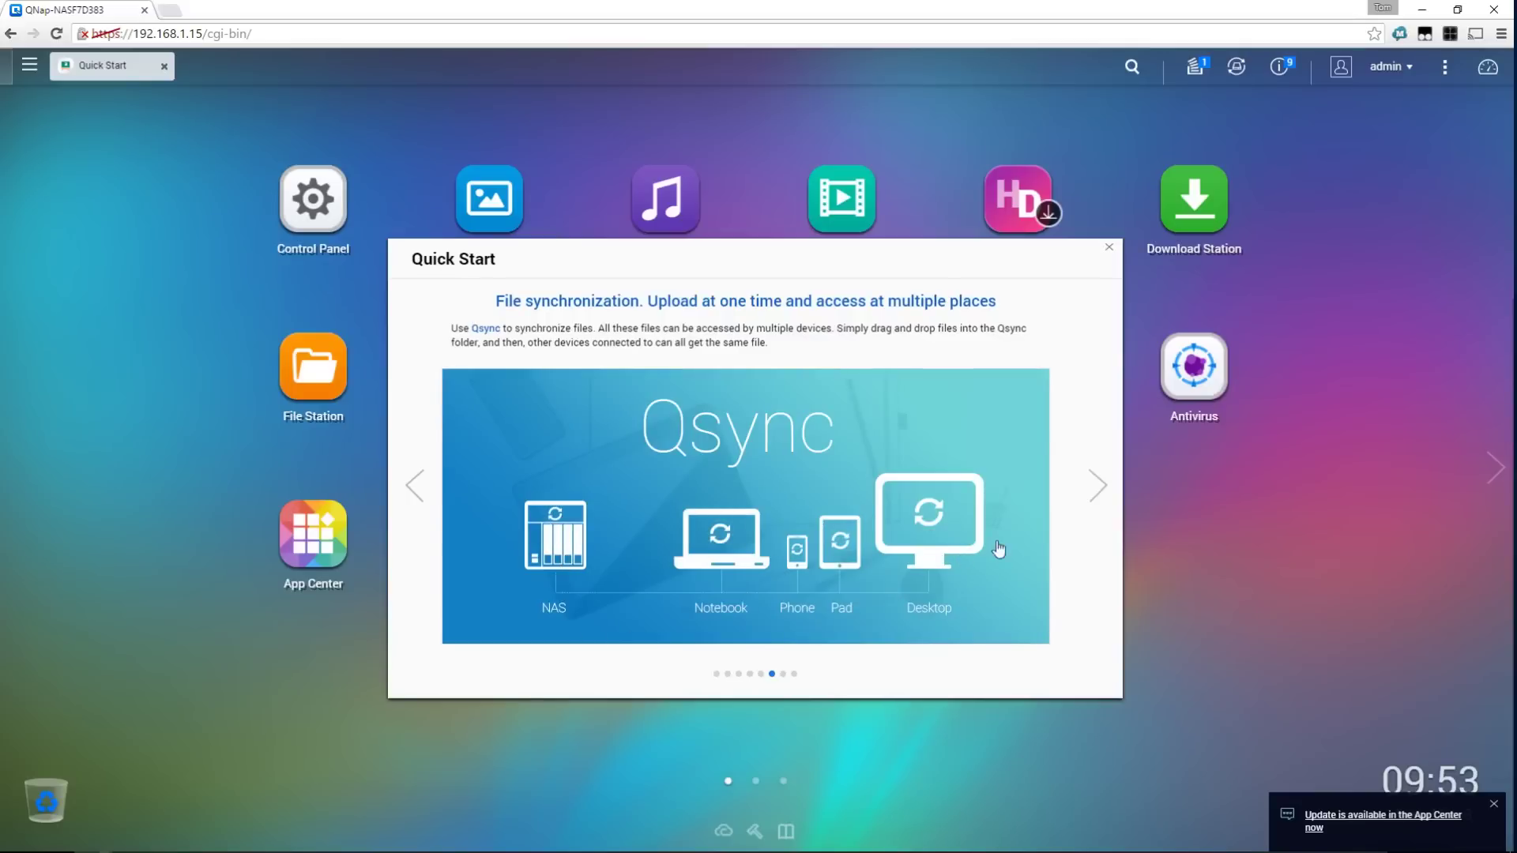
{"action": "left_click", "coordinate": [1092, 505]}
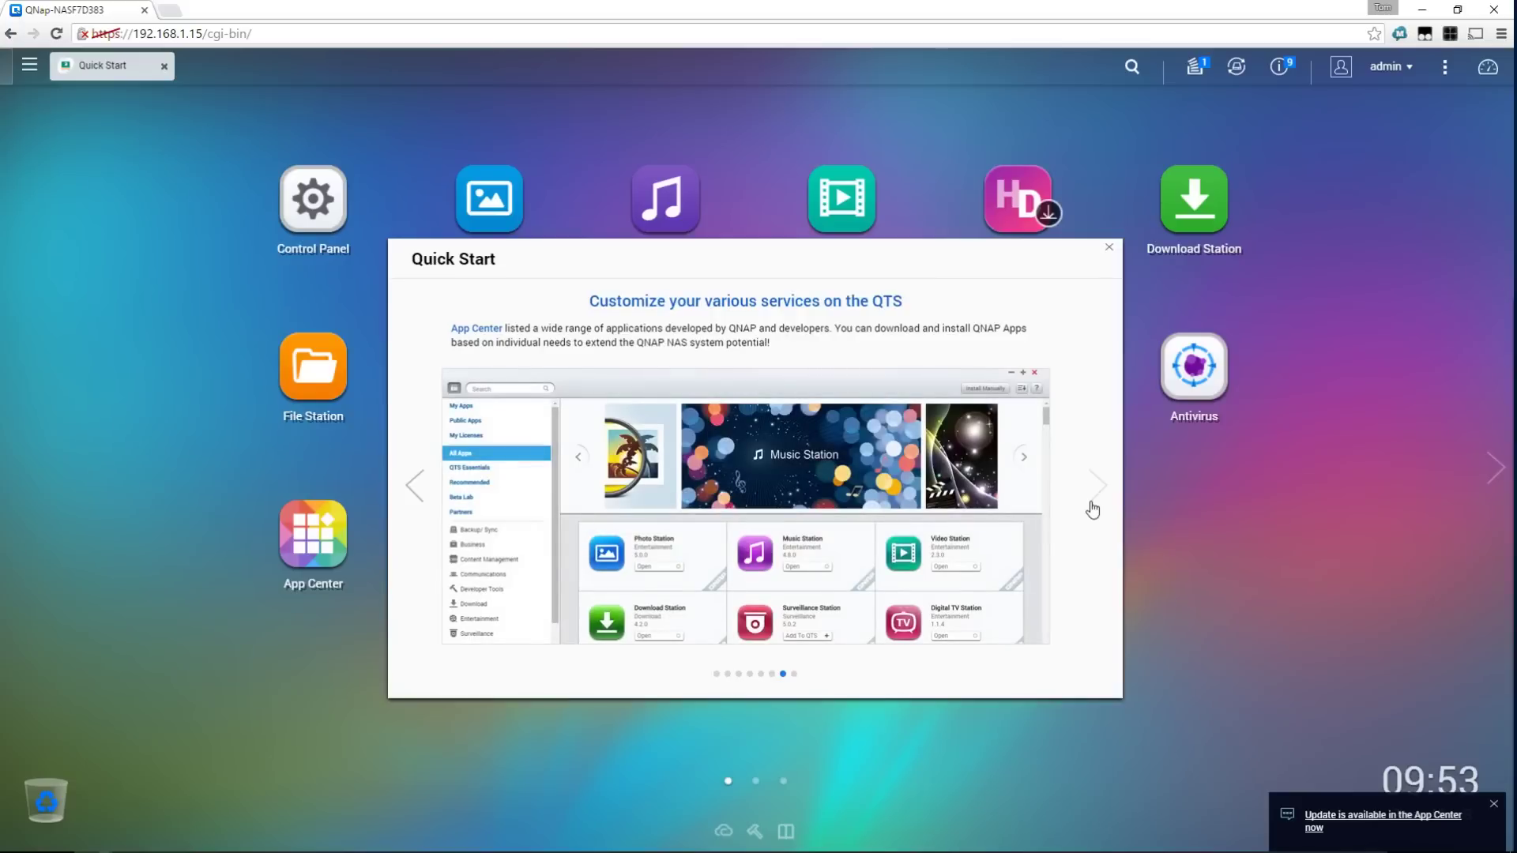
{"action": "left_click", "coordinate": [1092, 510]}
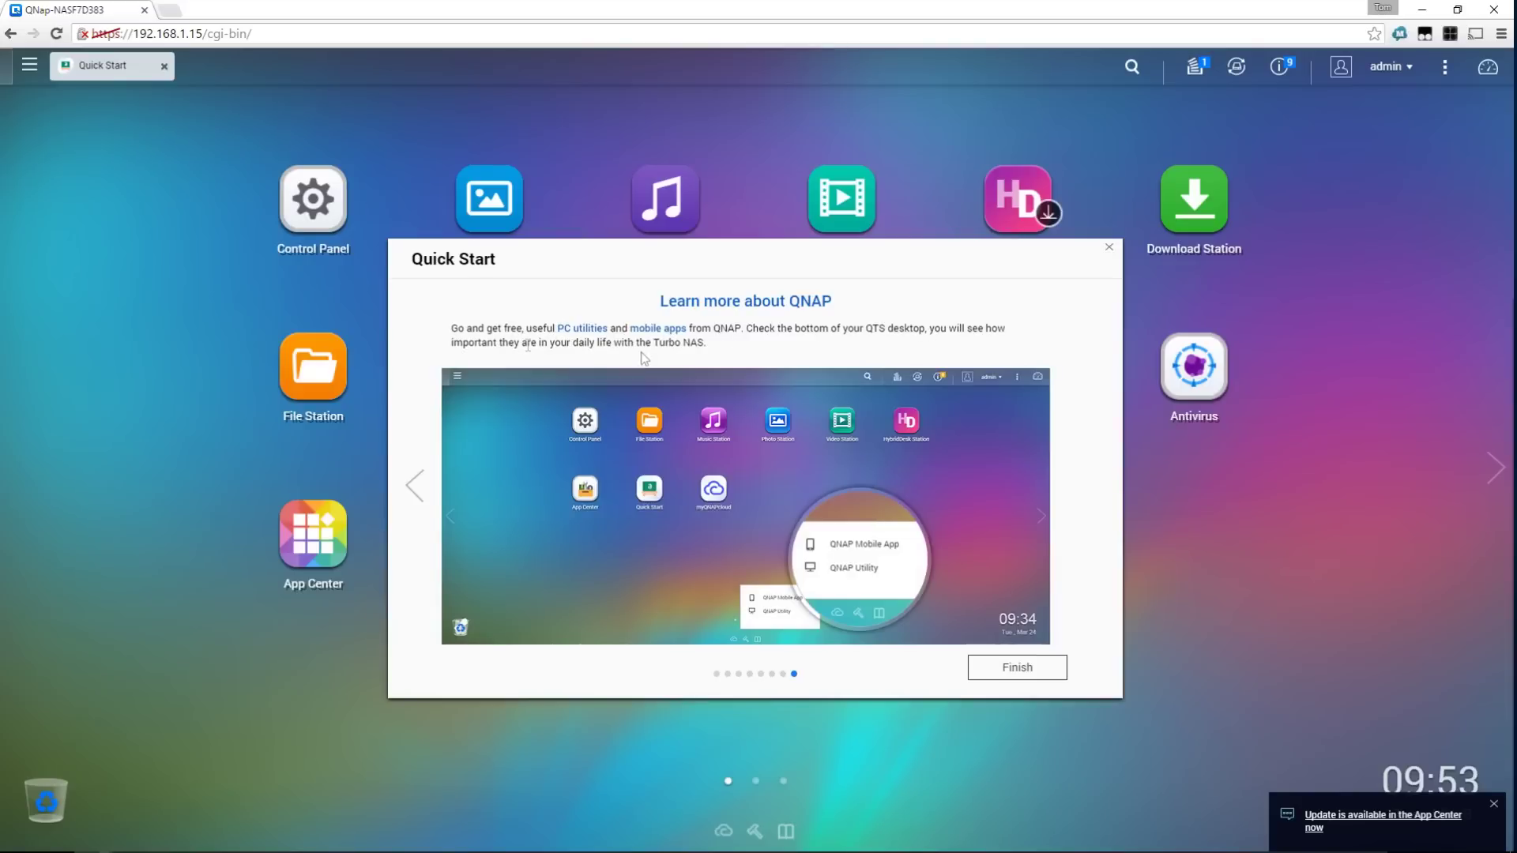
{"action": "left_click", "coordinate": [1018, 668]}
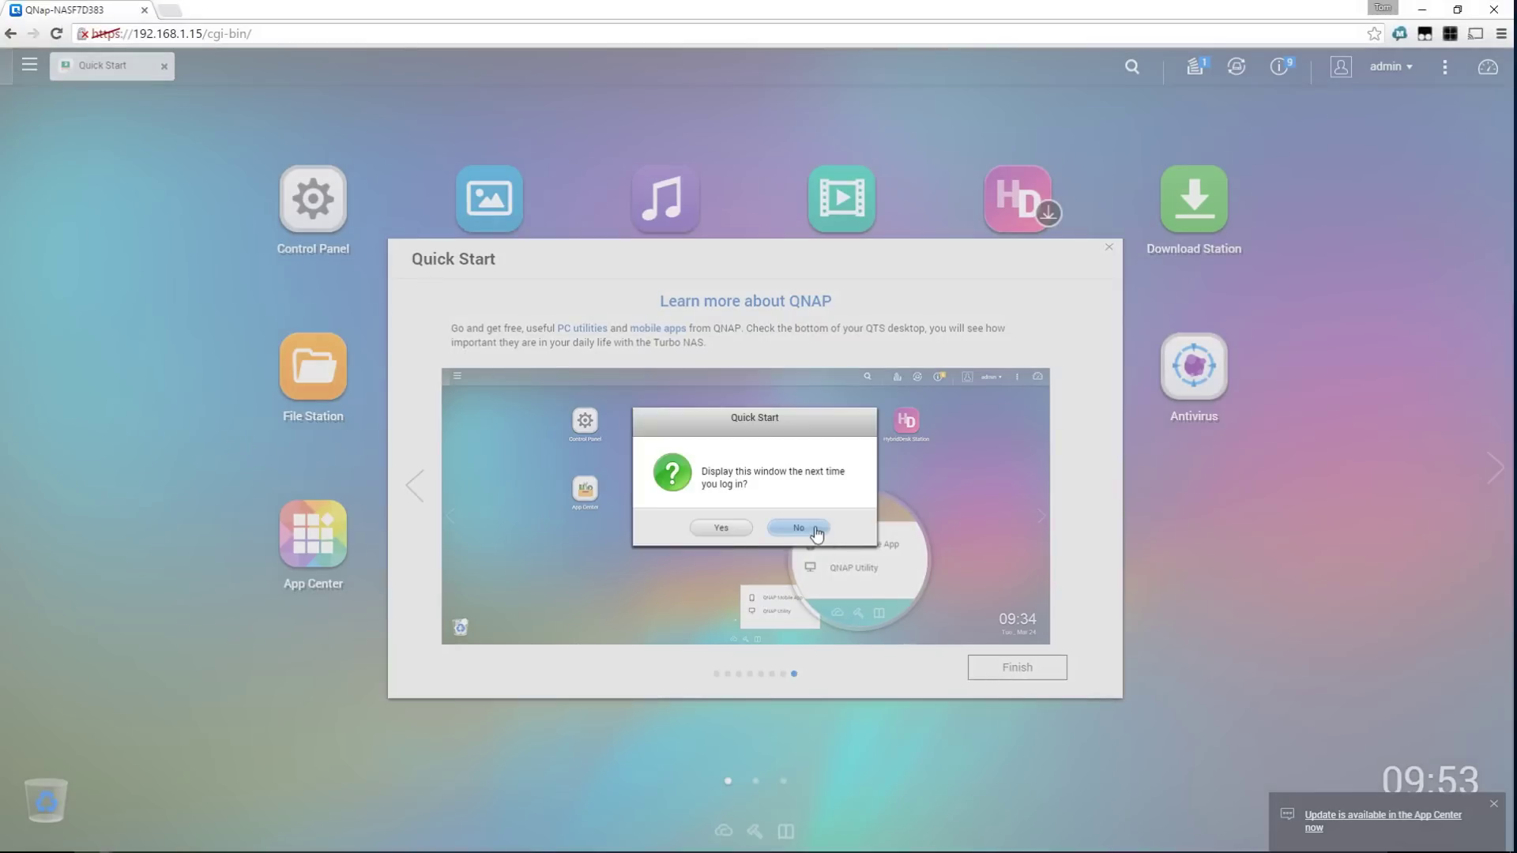
{"action": "left_click", "coordinate": [814, 531]}
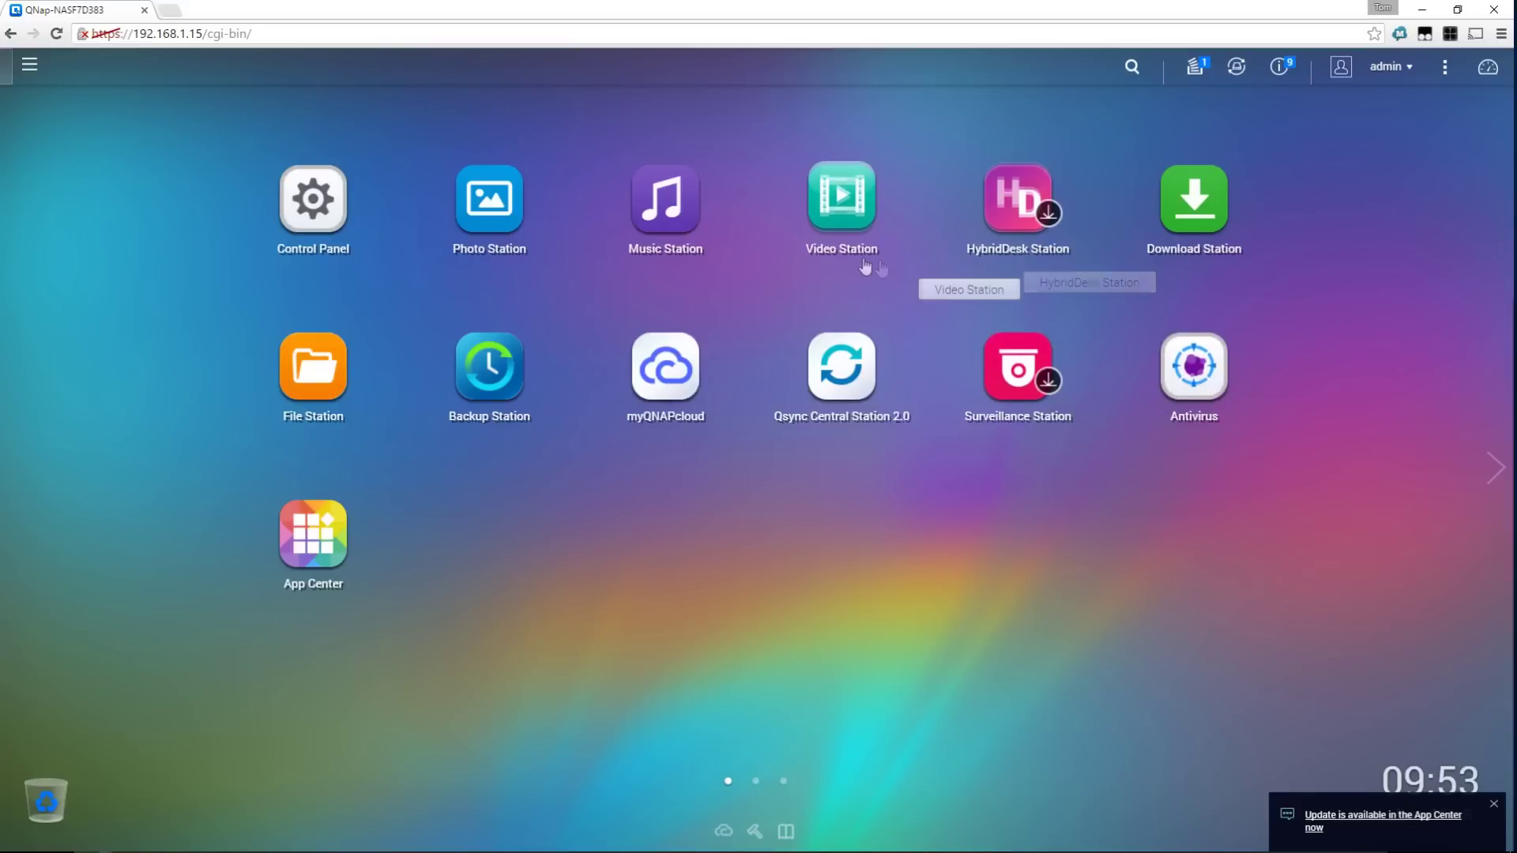
Update the myQNAPcloud SSL certificate app from App Center's QTS Essentials, then open the Multimedia drive
{"action": "left_click", "coordinate": [336, 546]}
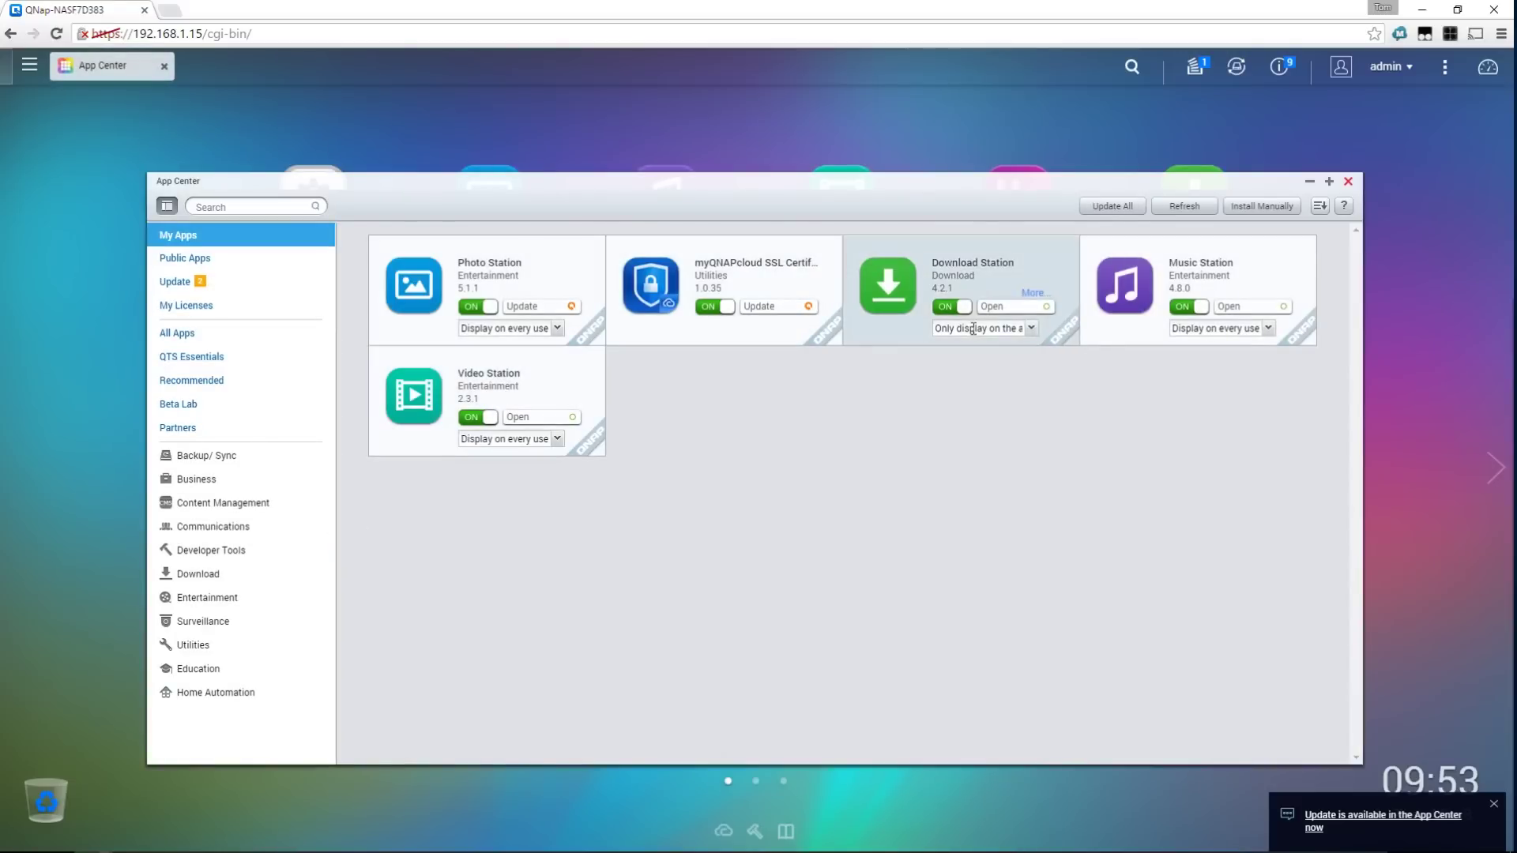
{"action": "left_click", "coordinate": [221, 361]}
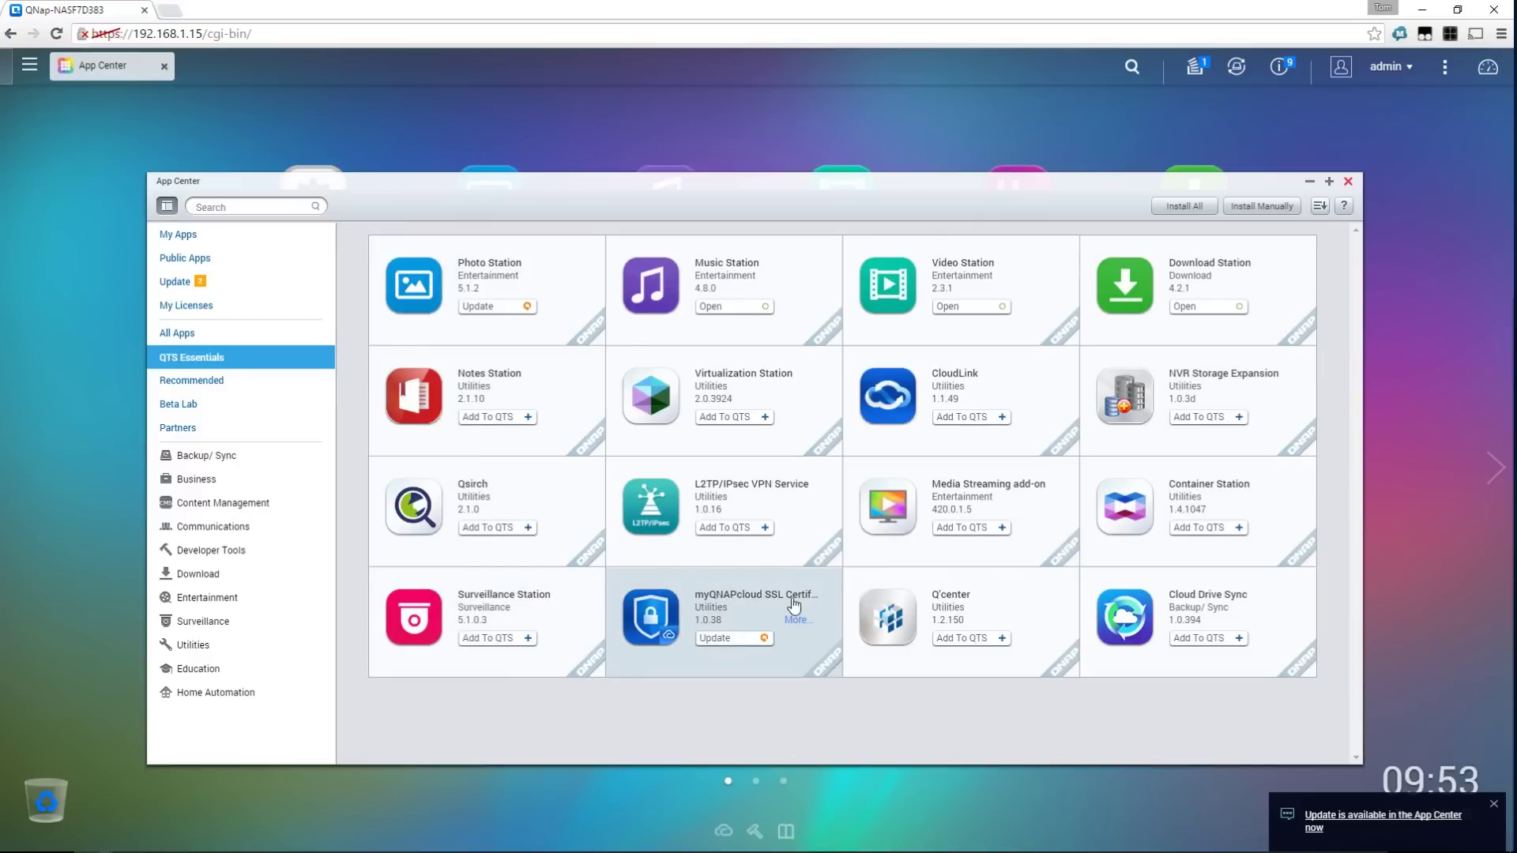
{"action": "left_click", "coordinate": [764, 639]}
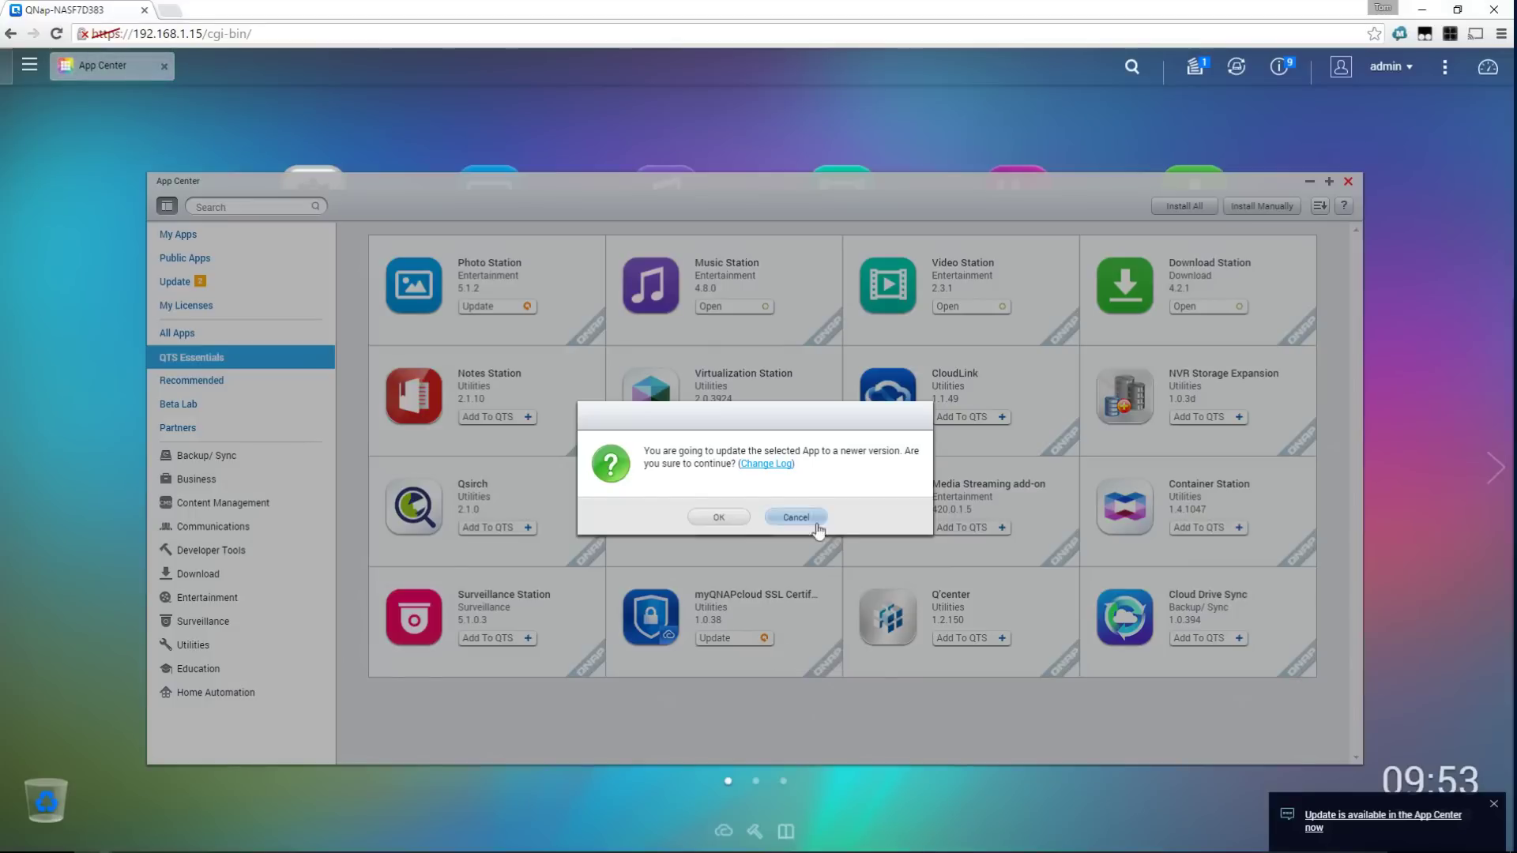
{"action": "left_click", "coordinate": [720, 517]}
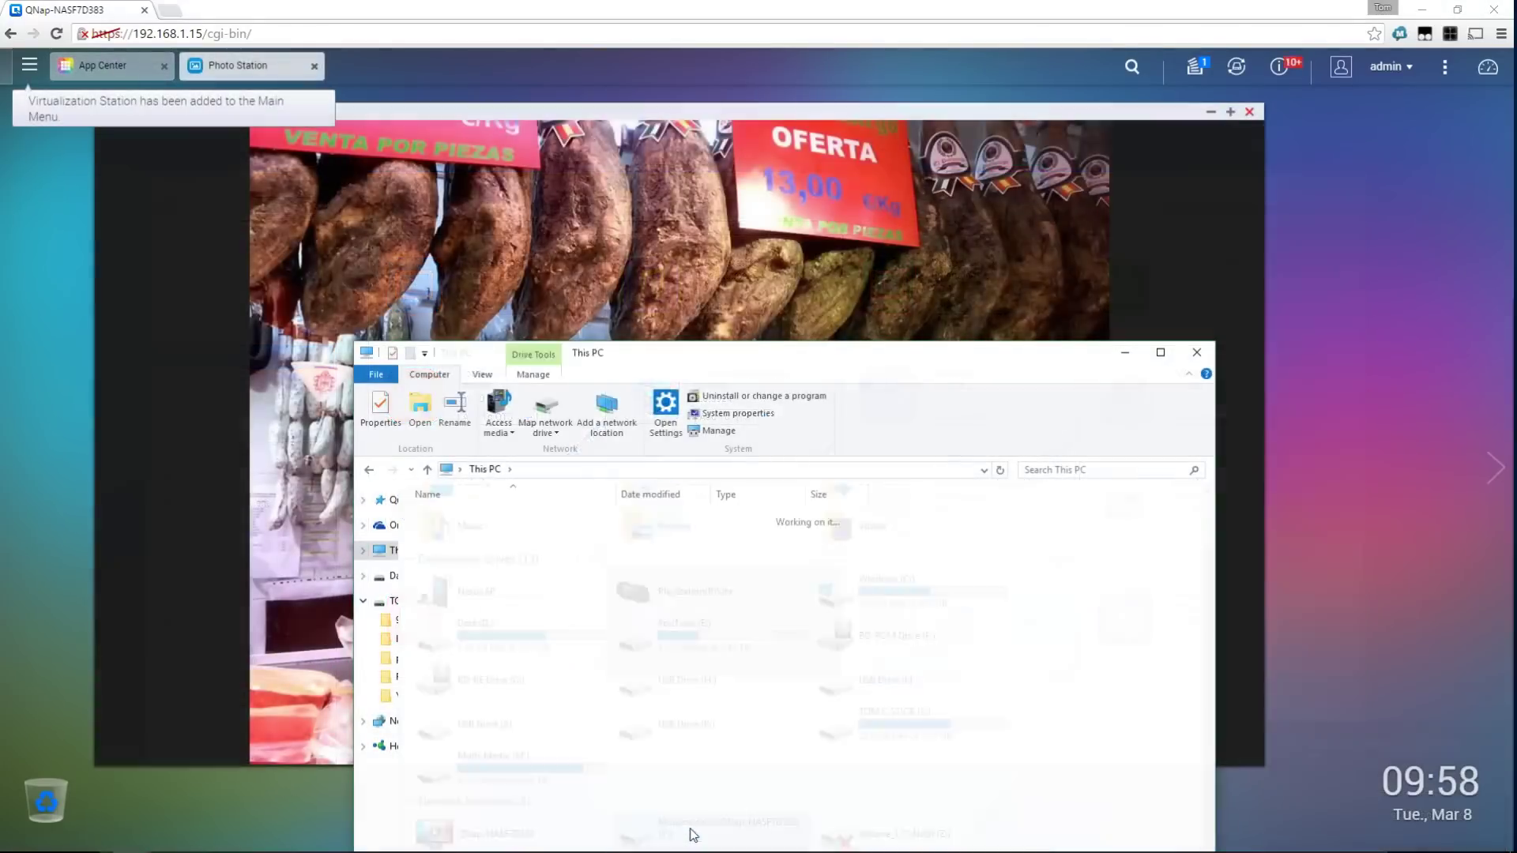
{"action": "double_click", "coordinate": [693, 830]}
View the sample photos from Multimedia > Samples in Photo Viewer, starting with sample001
{"action": "double_click", "coordinate": [448, 531]}
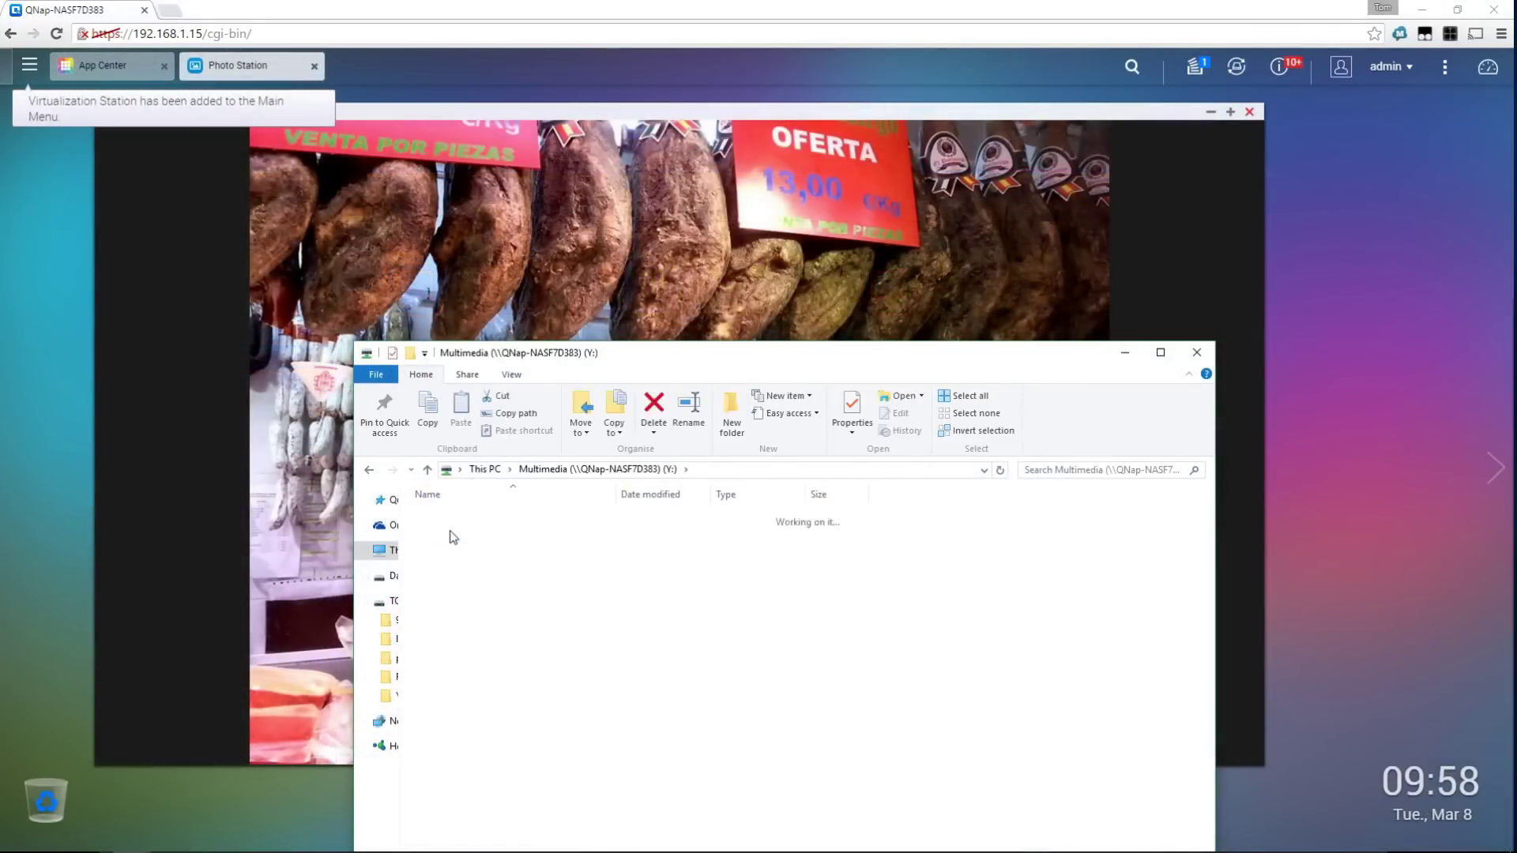
{"action": "left_click", "coordinate": [483, 558]}
{"action": "double_click", "coordinate": [482, 555]}
{"action": "key", "text": "Right"}
{"action": "key", "text": "Right"}
{"action": "key", "text": "Right"}
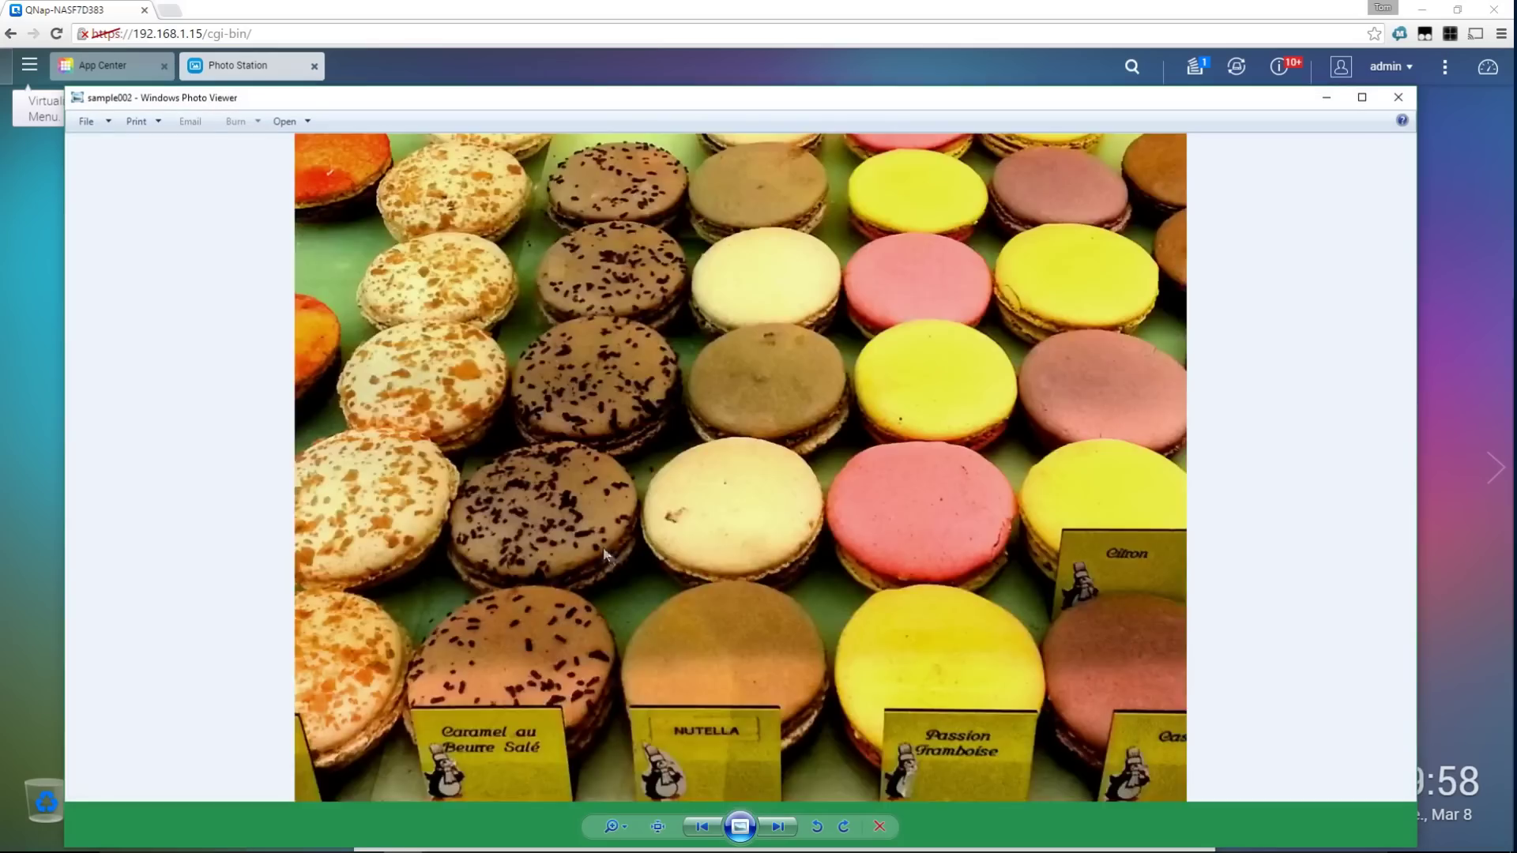
{"action": "key", "text": "Left"}
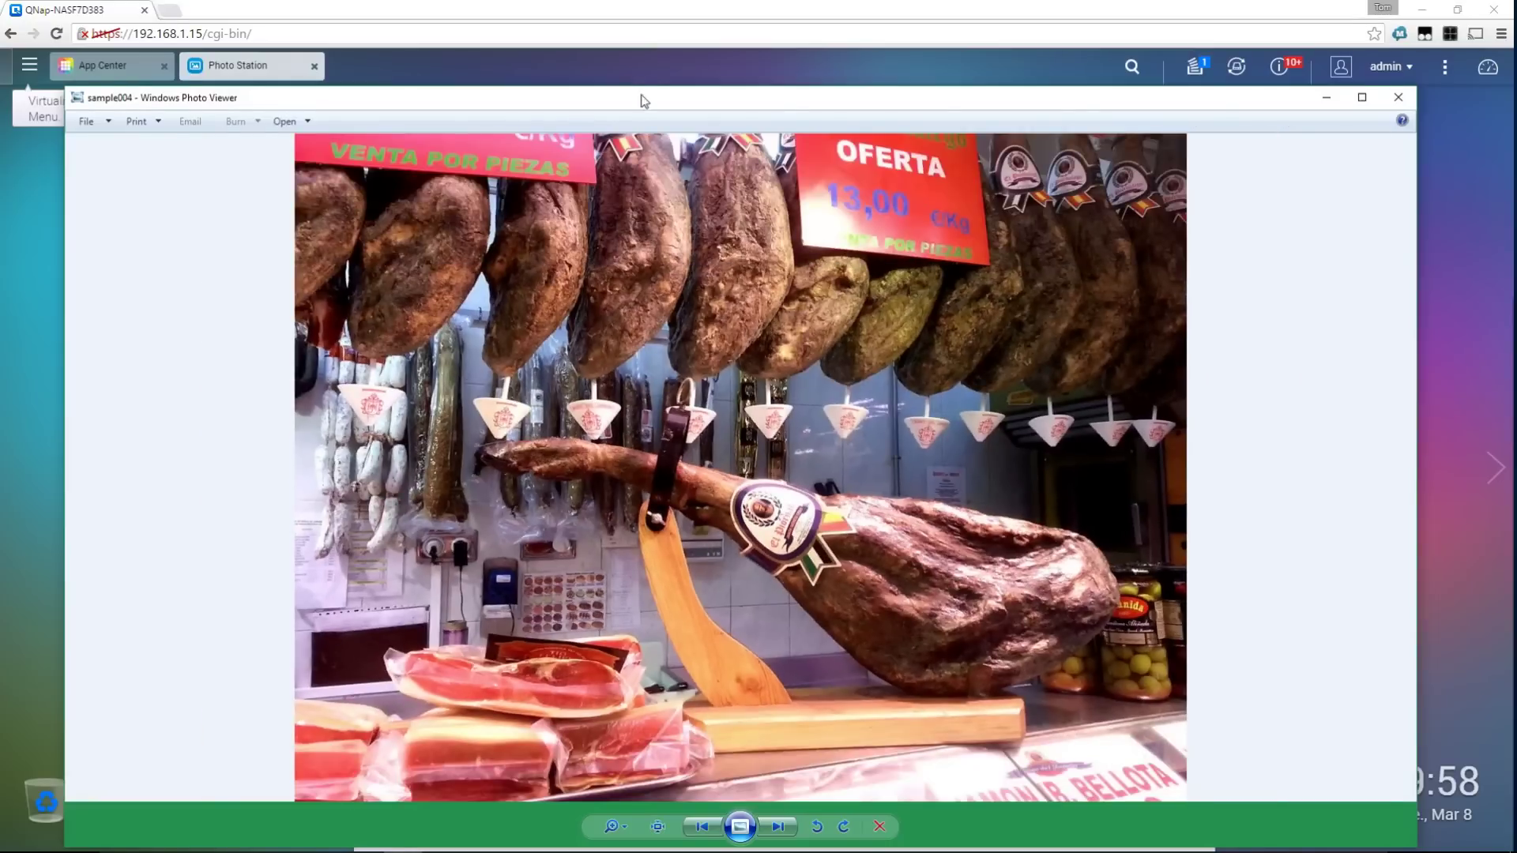
{"action": "left_click_drag", "start_coordinate": [644, 101], "coordinate": [685, 61]}
{"action": "left_click", "coordinate": [1426, 63]}
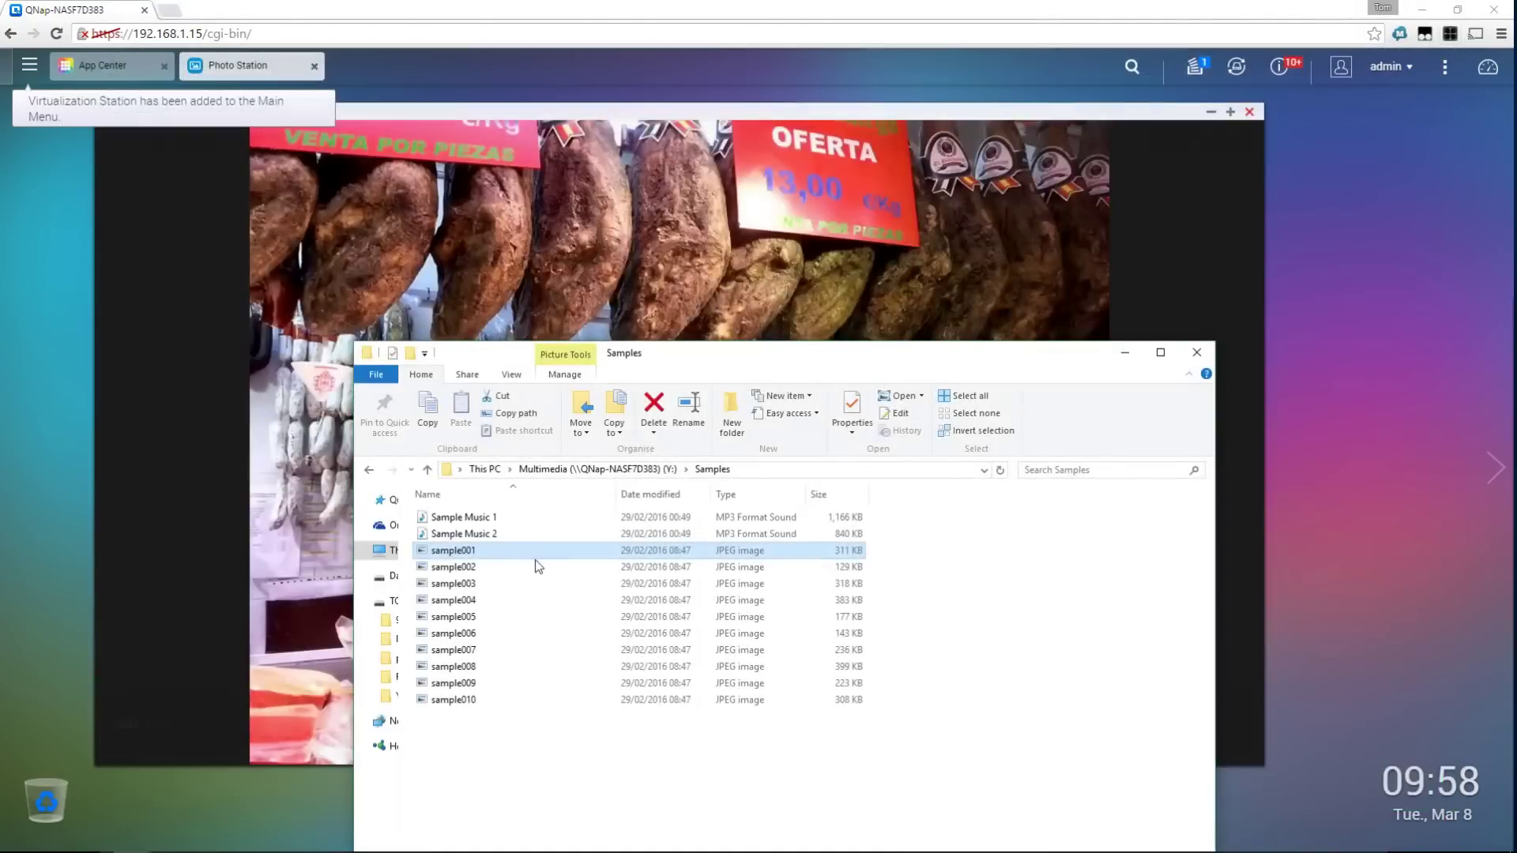
Preview sample004, close the photo viewer, and close Photo Station
{"action": "double_click", "coordinate": [474, 601]}
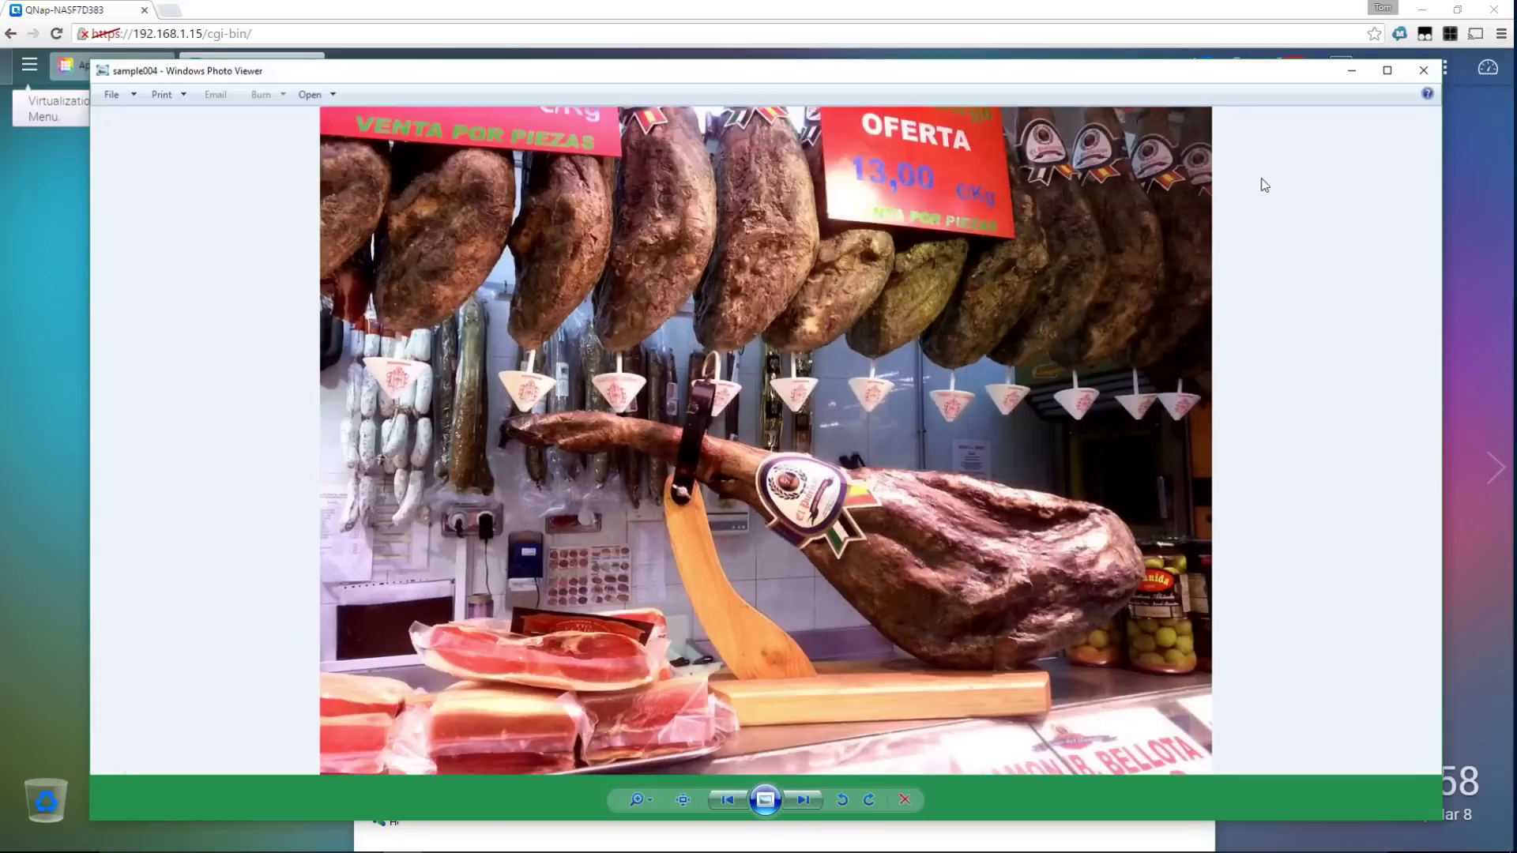
{"action": "left_click", "coordinate": [1423, 70]}
{"action": "left_click", "coordinate": [1049, 226]}
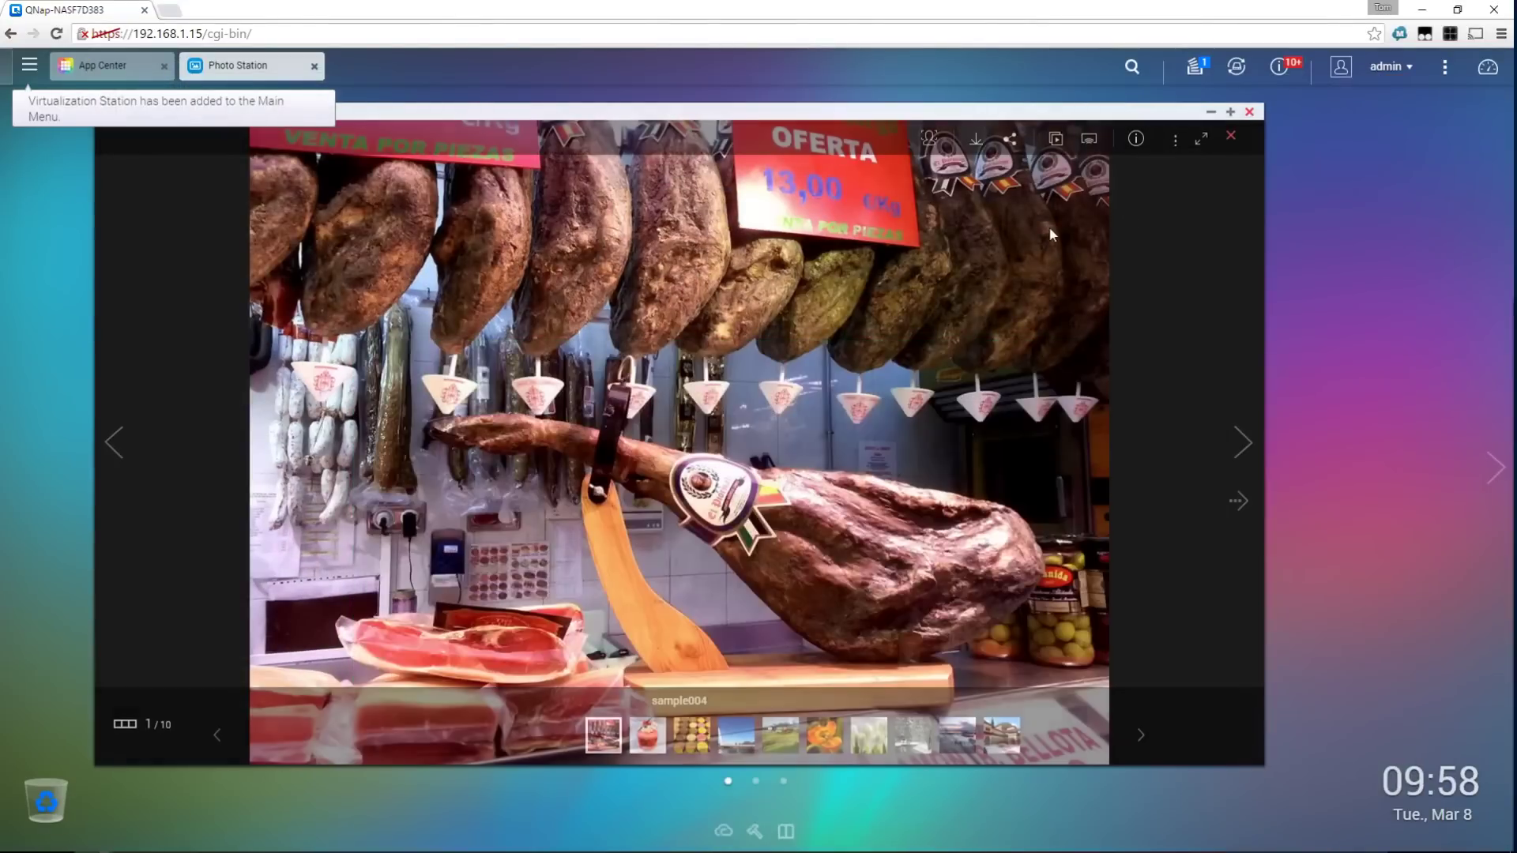
{"action": "left_click", "coordinate": [1250, 112]}
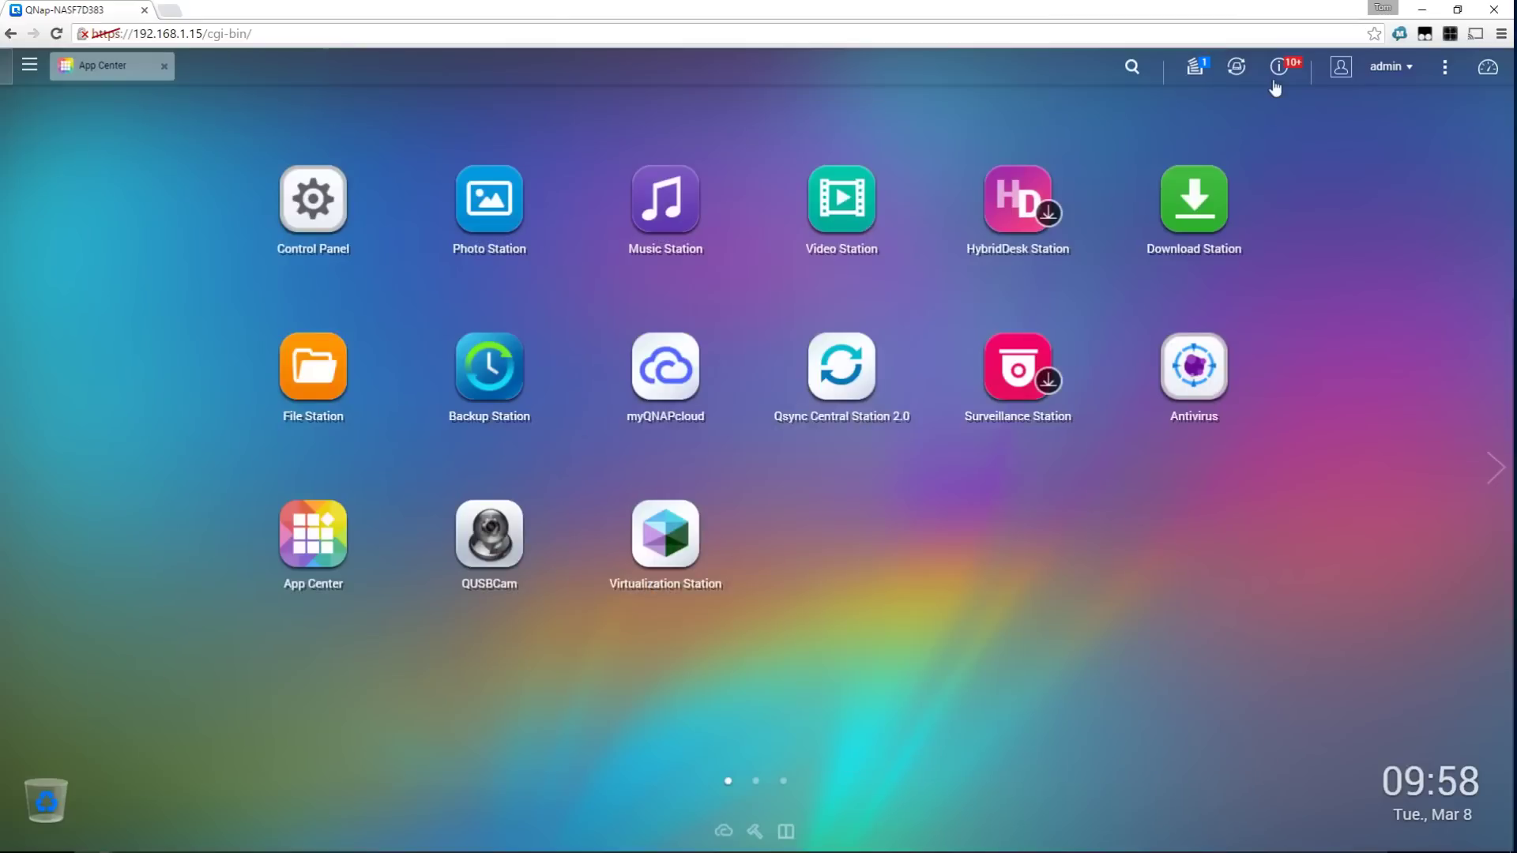
{"action": "left_click", "coordinate": [1277, 72]}
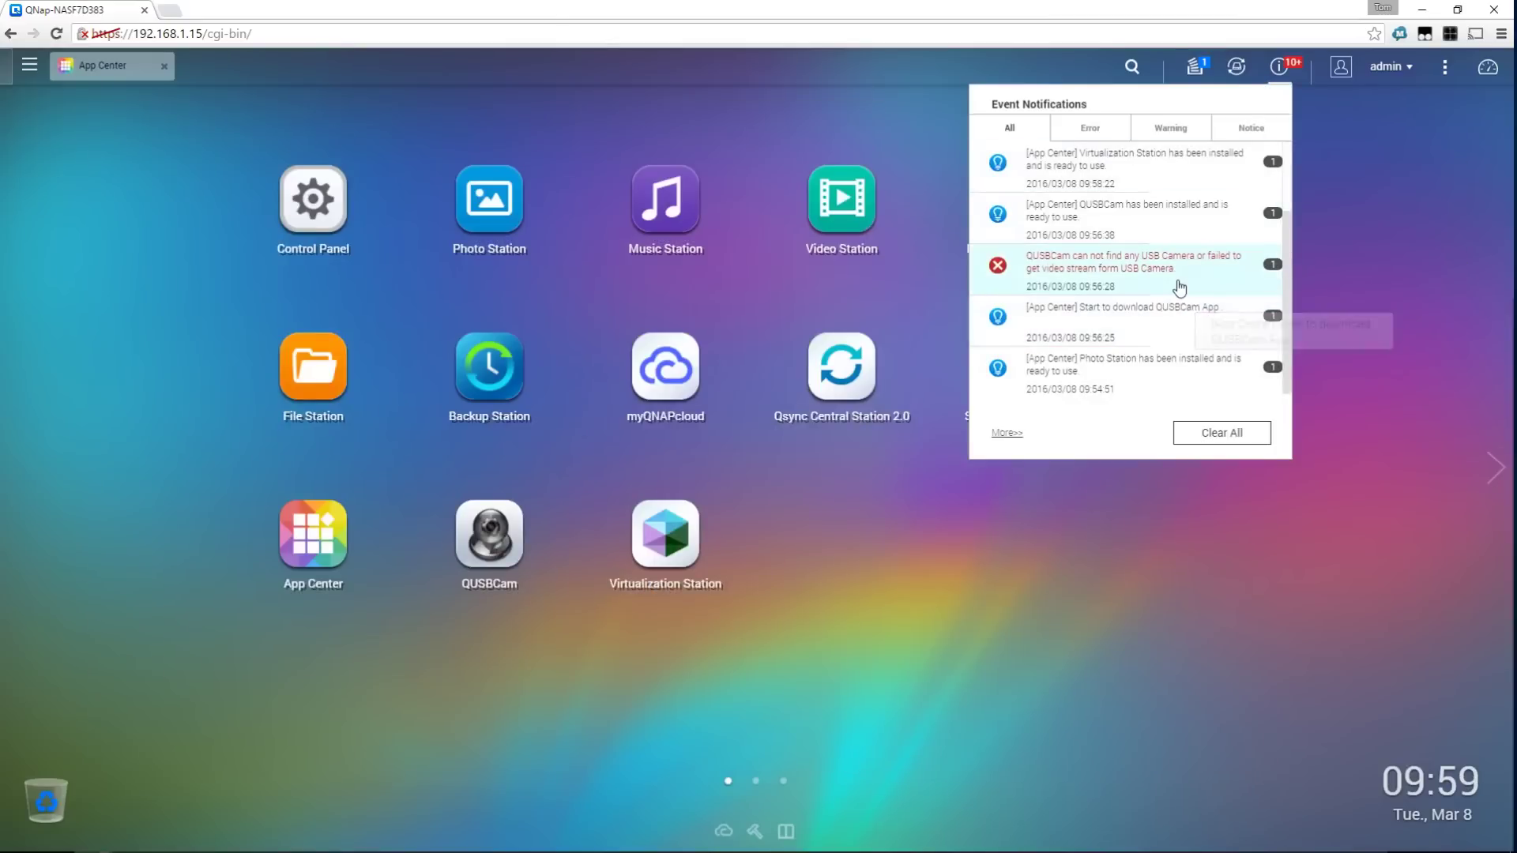
{"action": "left_click", "coordinate": [1389, 179]}
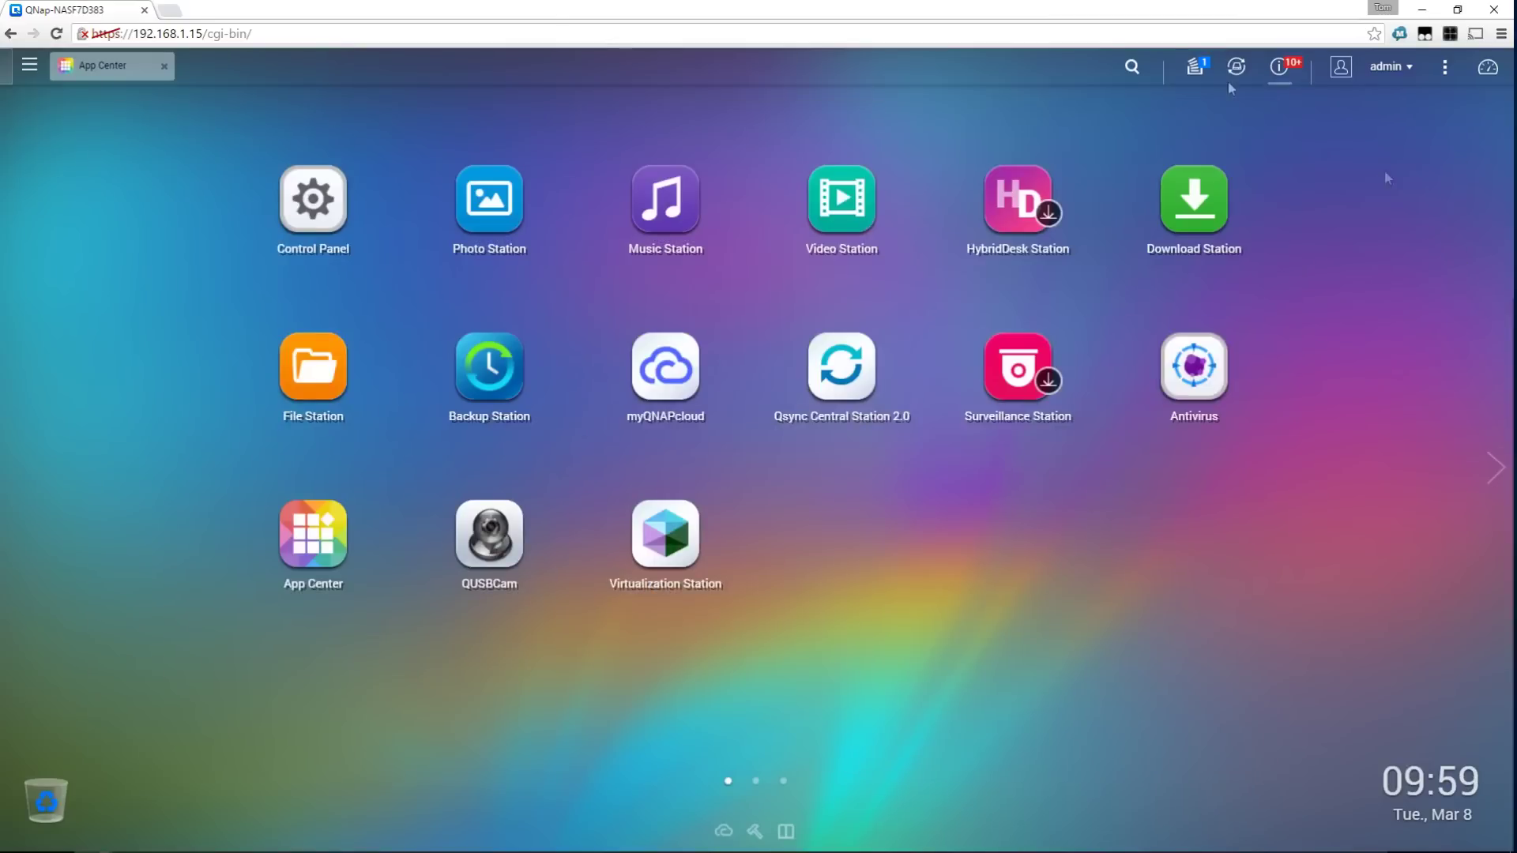
{"action": "left_click", "coordinate": [1194, 67]}
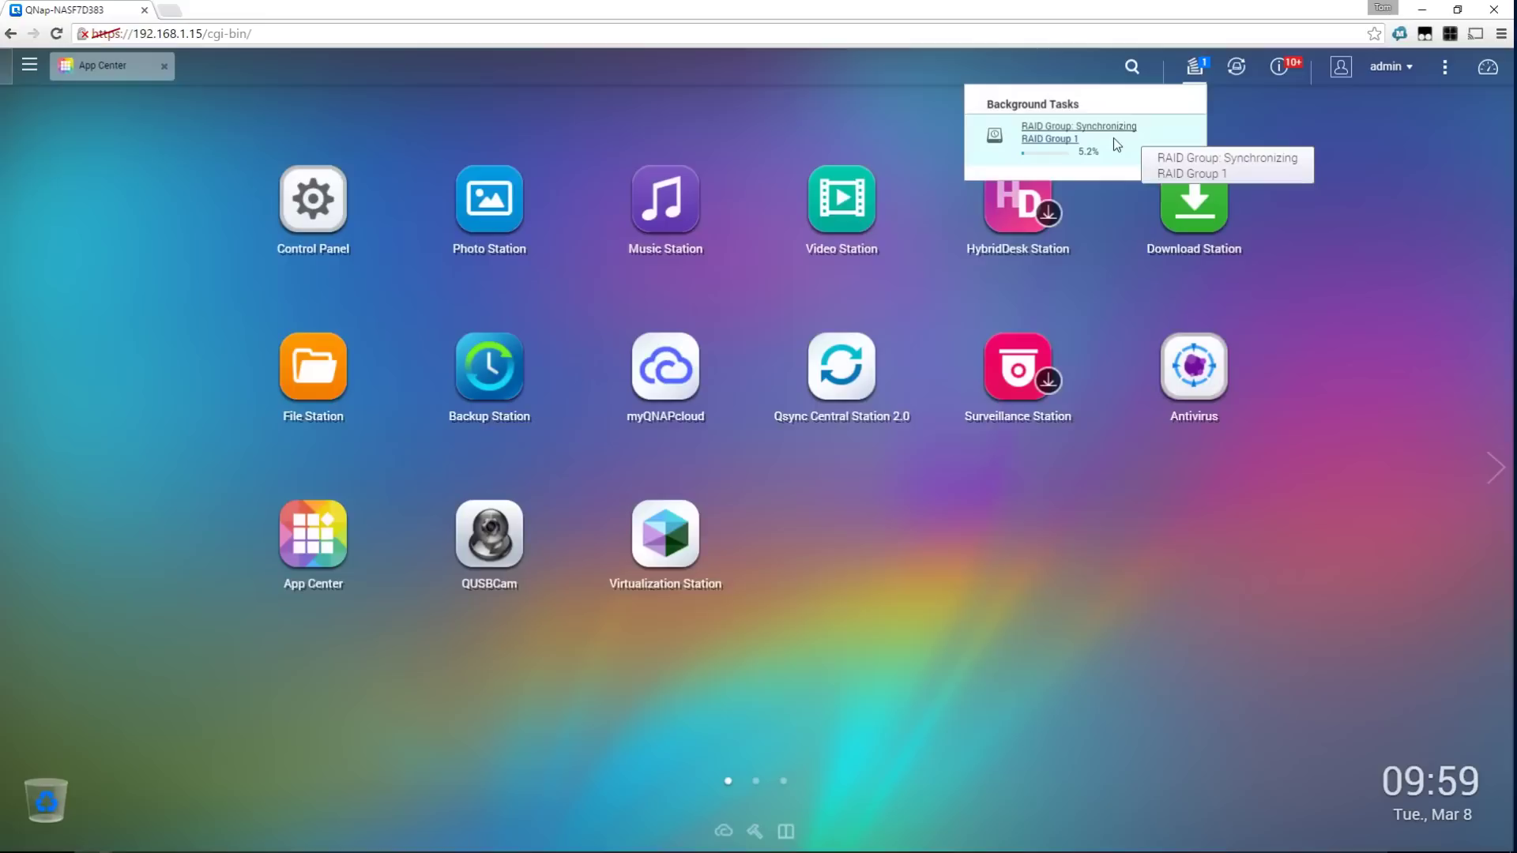
{"action": "left_click", "coordinate": [1311, 139]}
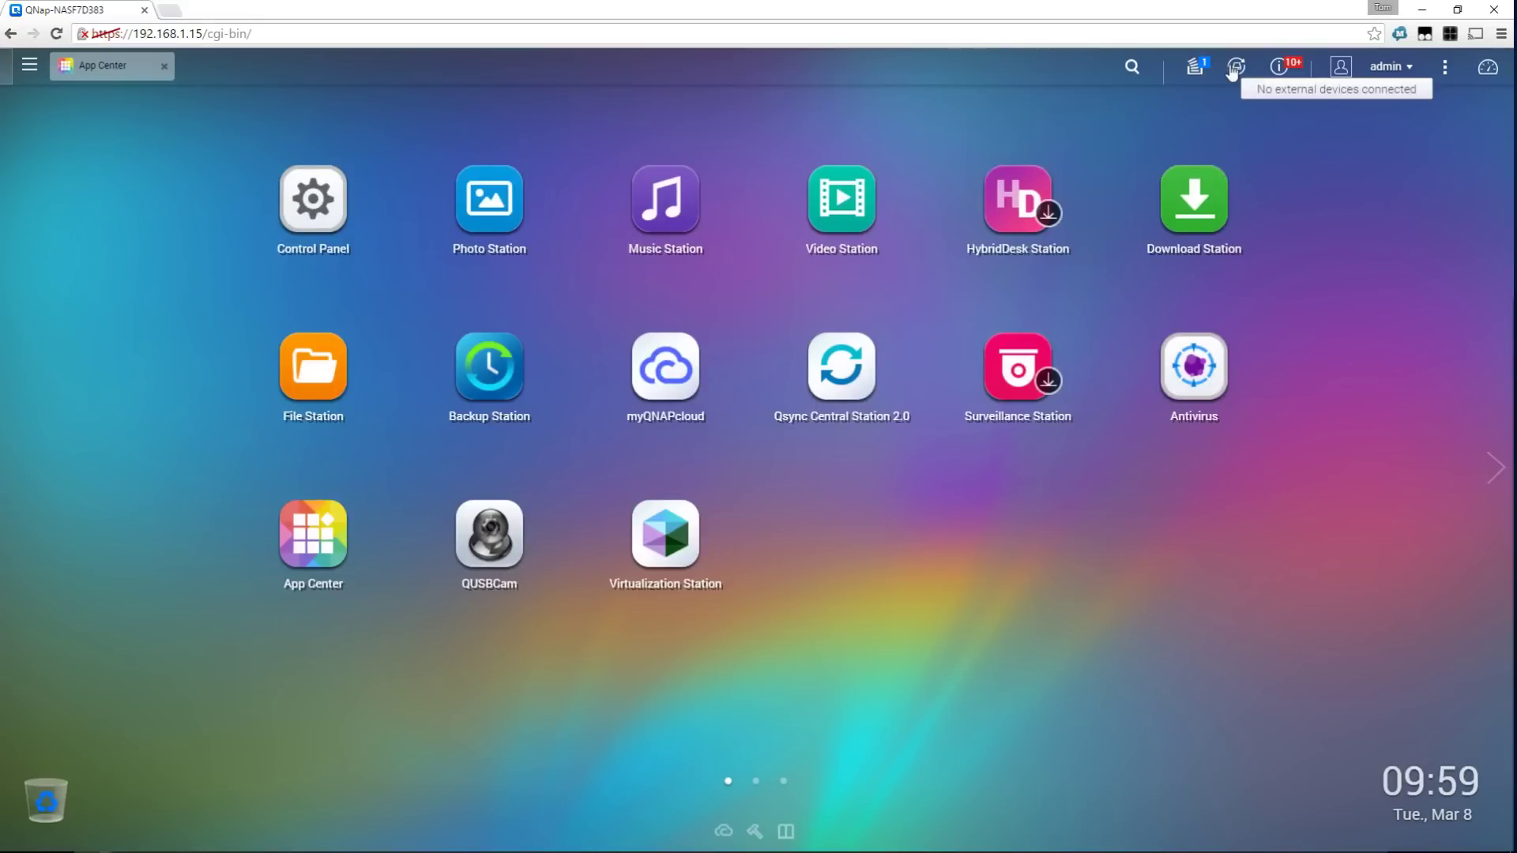
{"action": "left_click", "coordinate": [1391, 68]}
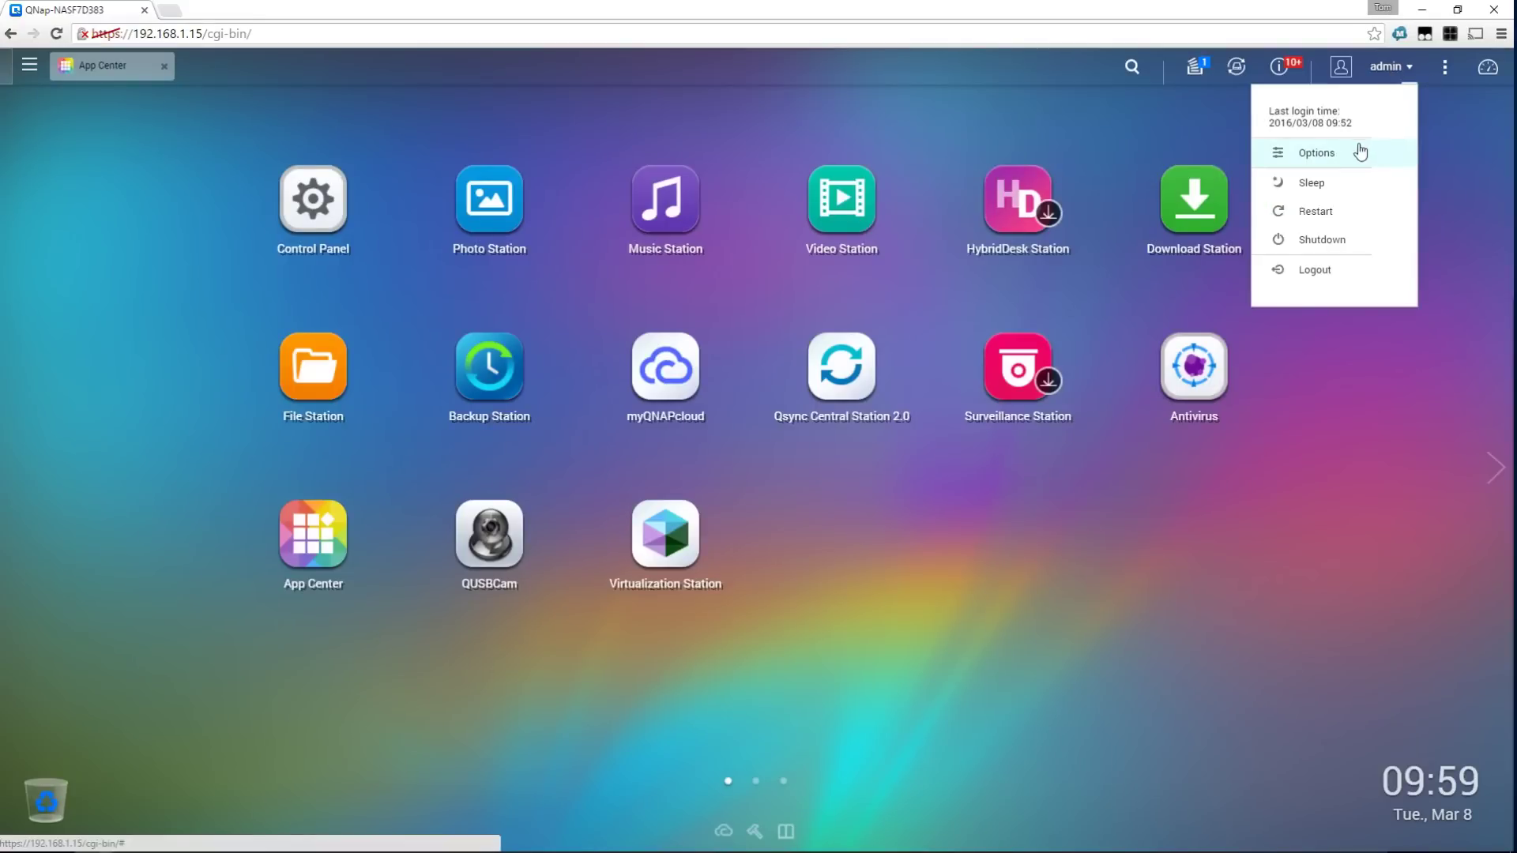
{"action": "left_click", "coordinate": [1460, 148]}
{"action": "left_click", "coordinate": [1444, 67]}
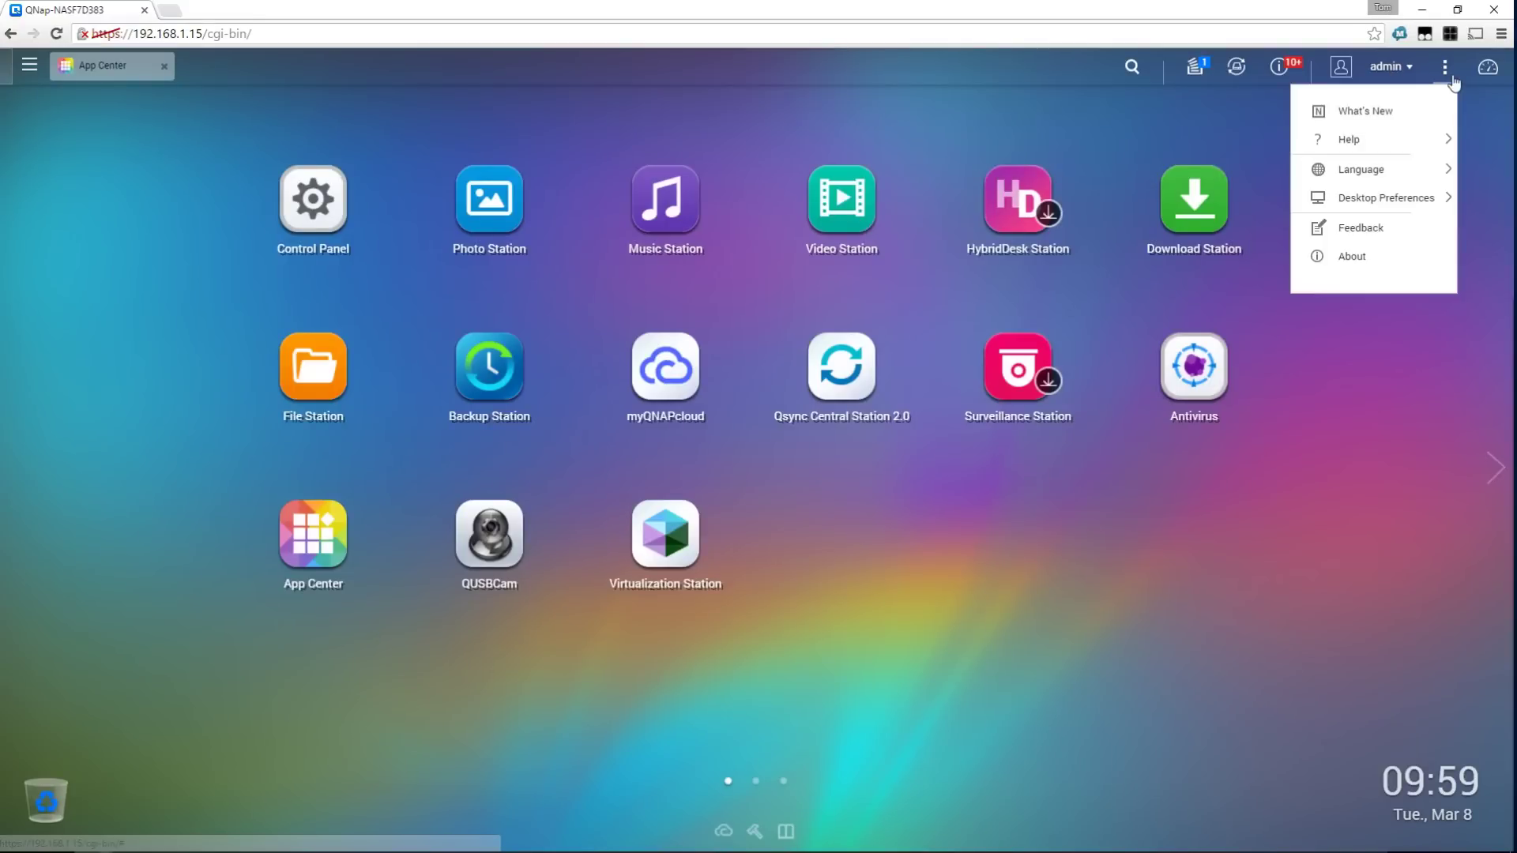
{"action": "mouse_move", "coordinate": [1426, 184]}
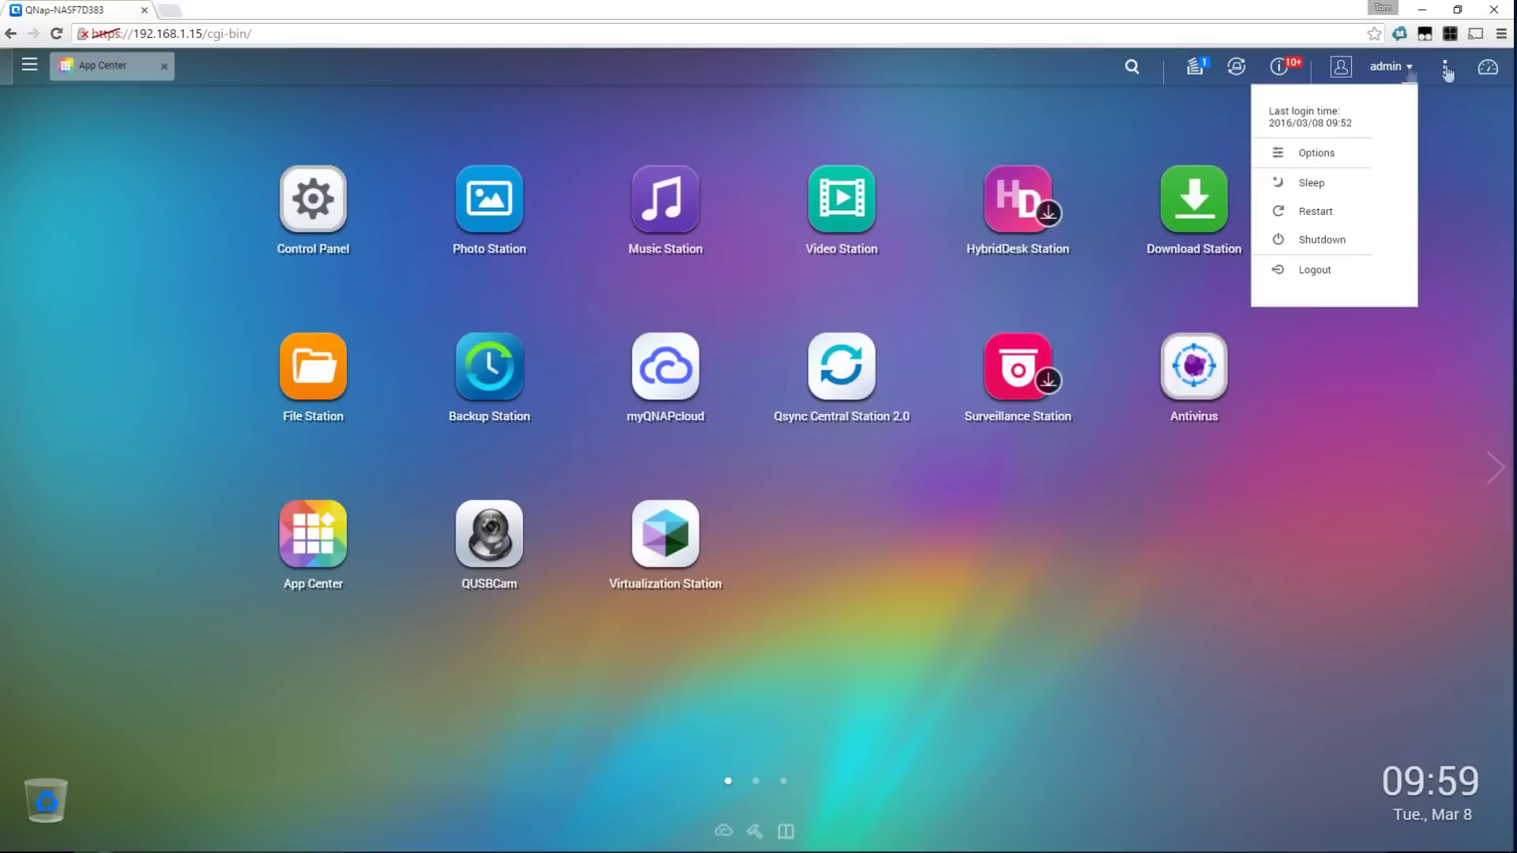
{"action": "mouse_move", "coordinate": [1447, 71]}
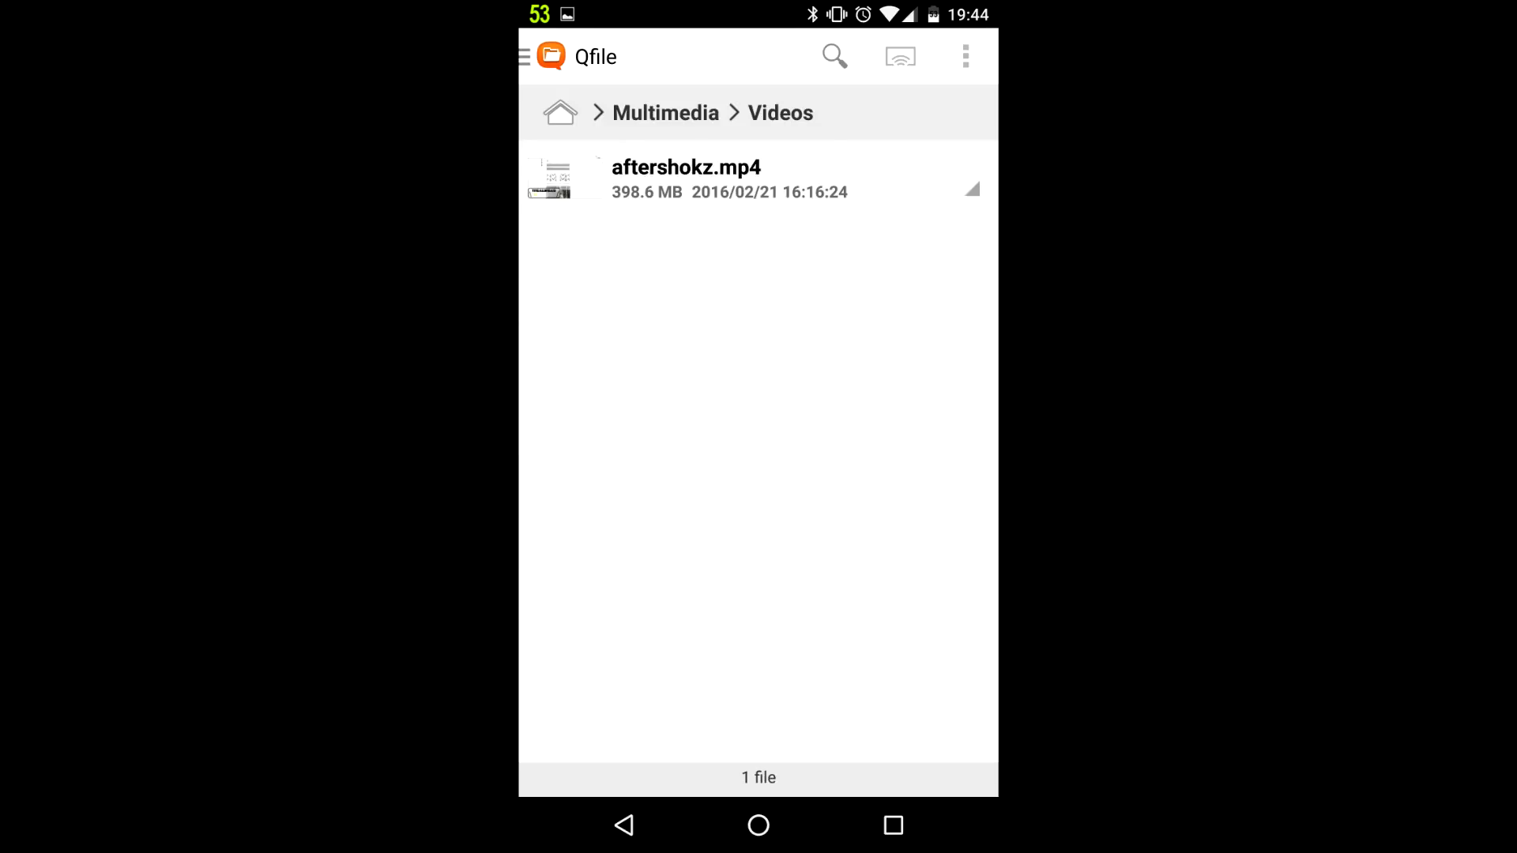
Show the actions menu for aftershokz.mp4 in Multimedia > Videos
{"action": "left_click", "coordinate": [972, 190]}
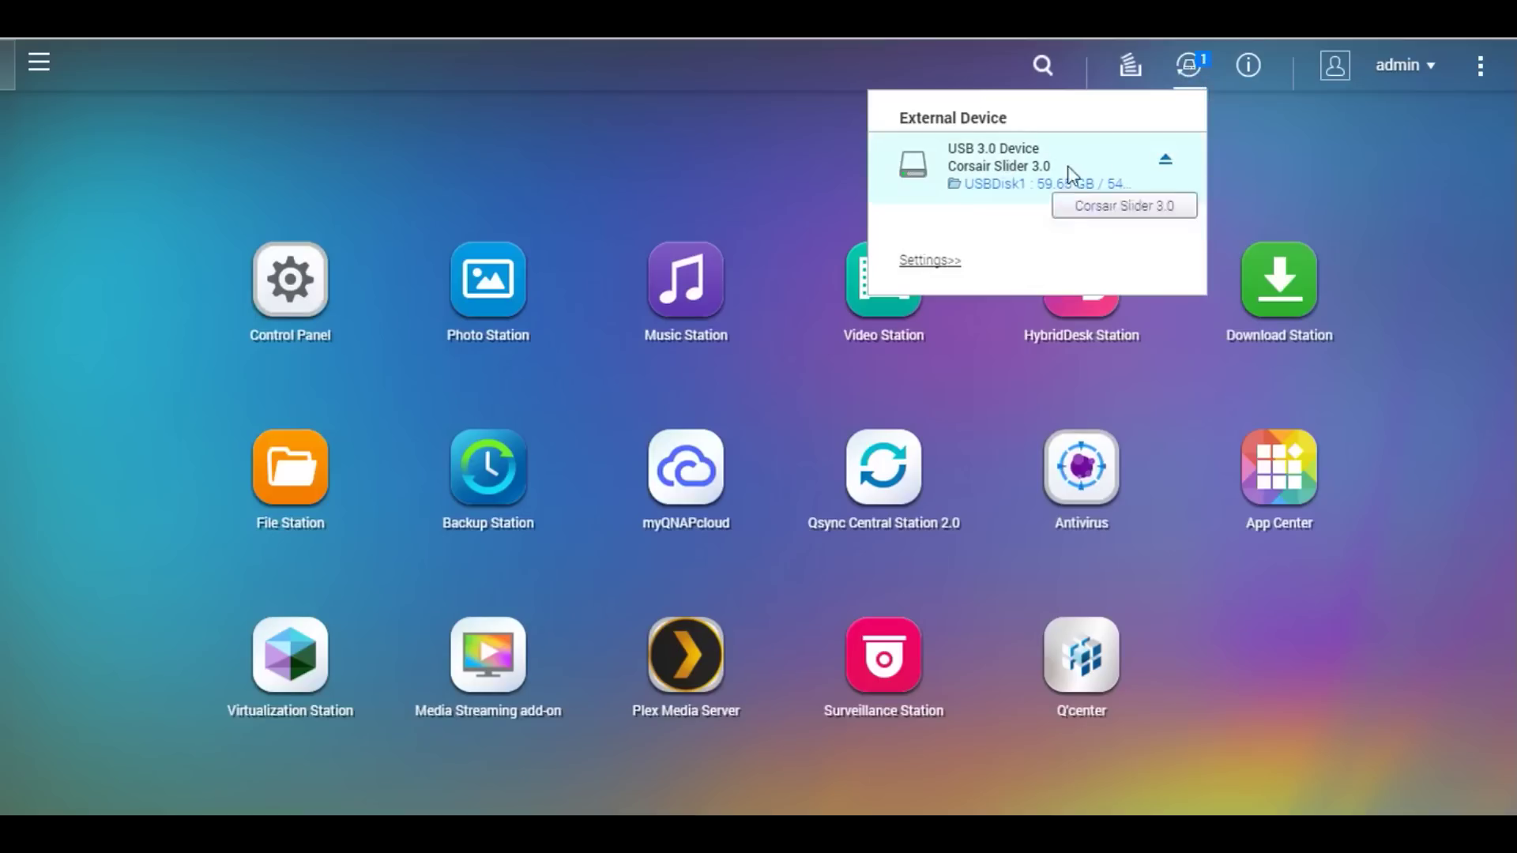
Eject the Corsair Slider USB drive and verify no external devices remain connected
{"action": "left_click", "coordinate": [1165, 166]}
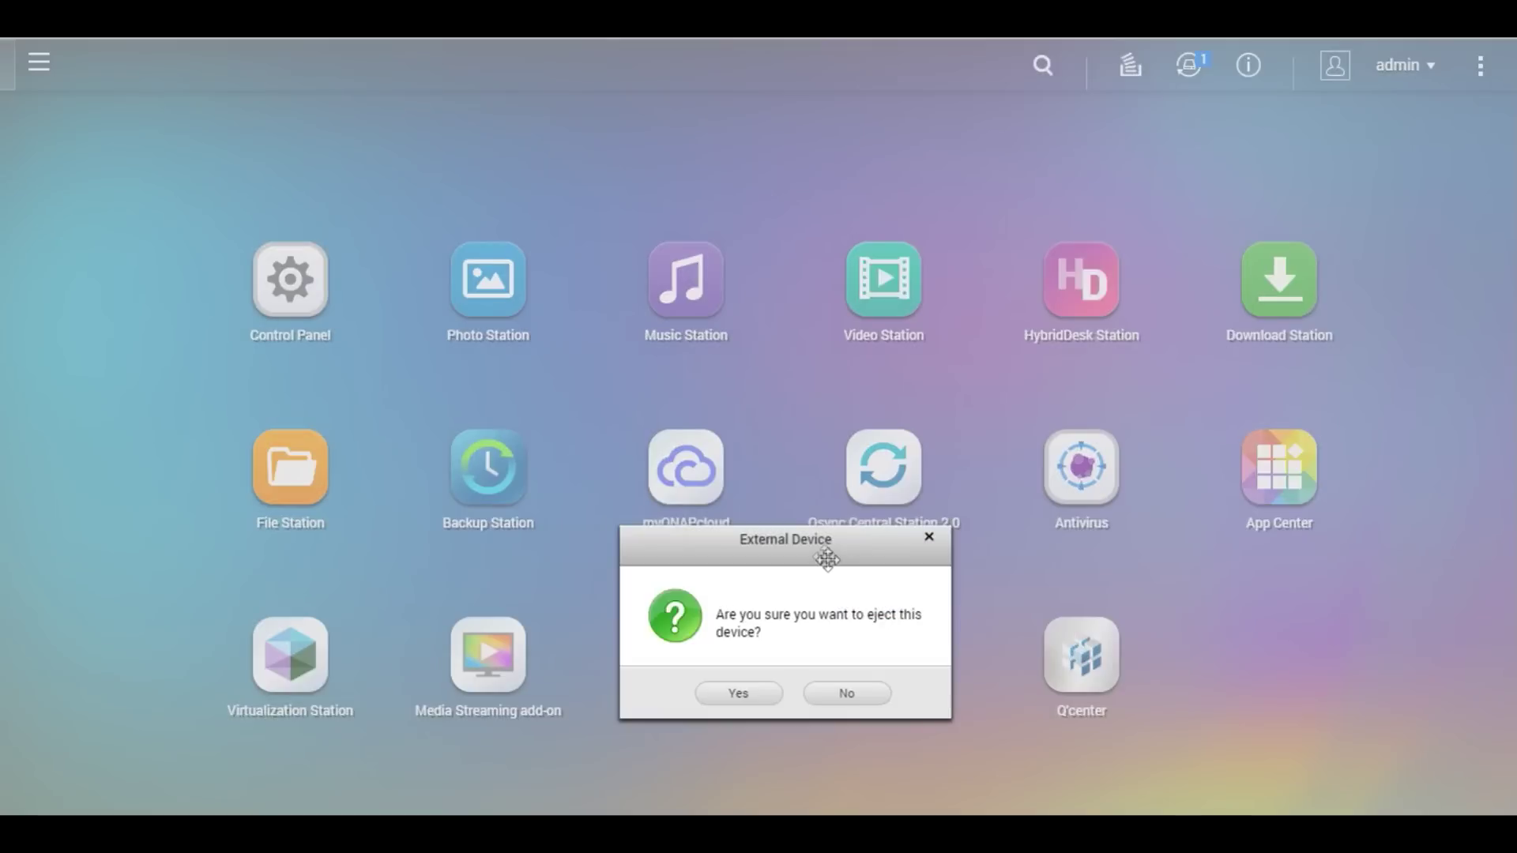
{"action": "left_click_drag", "start_coordinate": [818, 547], "coordinate": [943, 288]}
{"action": "left_click", "coordinate": [894, 433]}
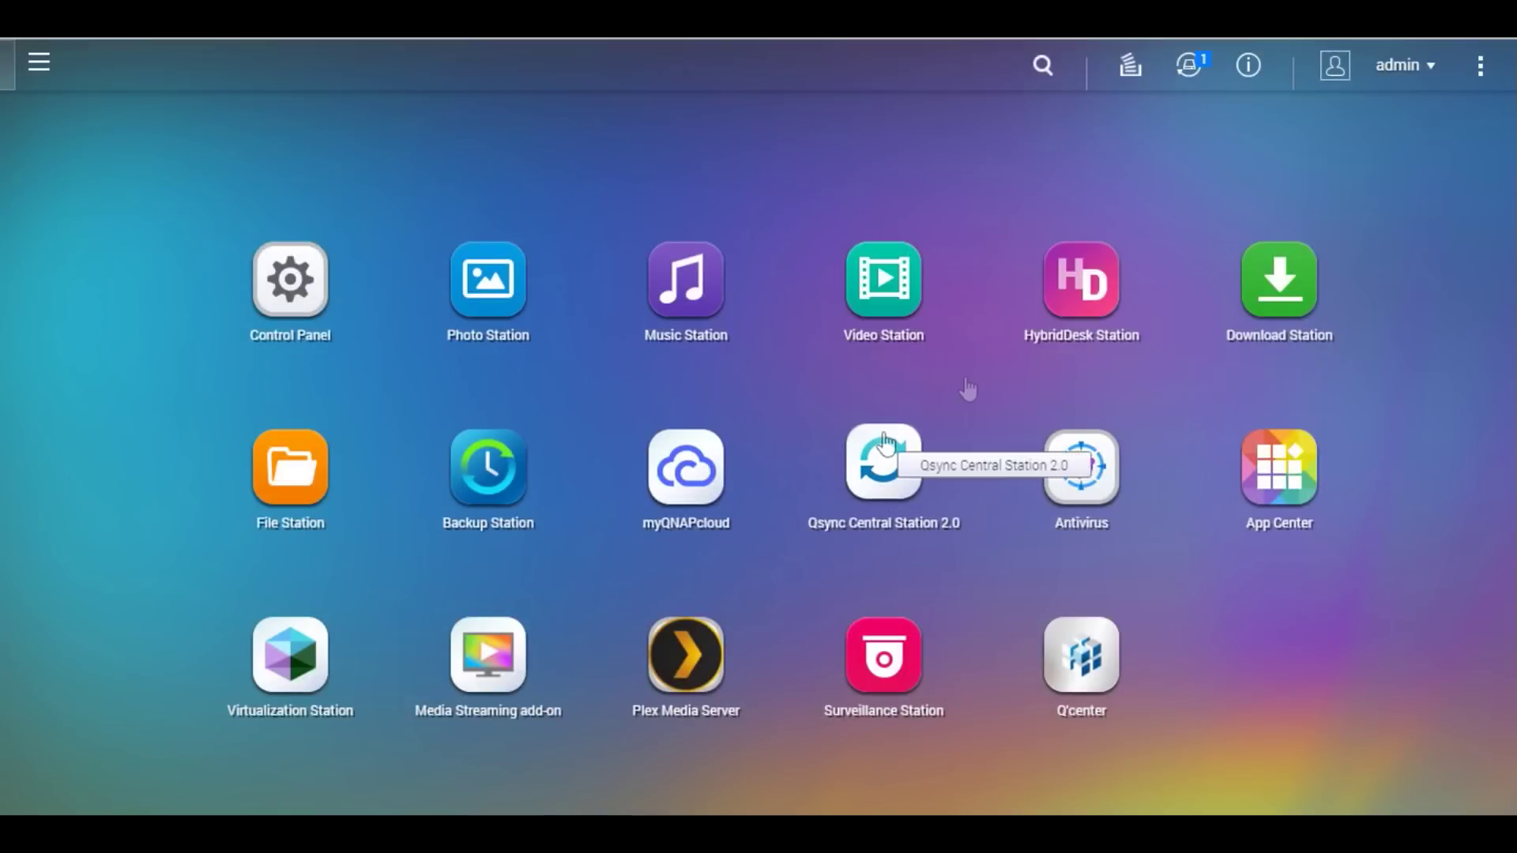
{"action": "left_click", "coordinate": [1189, 66]}
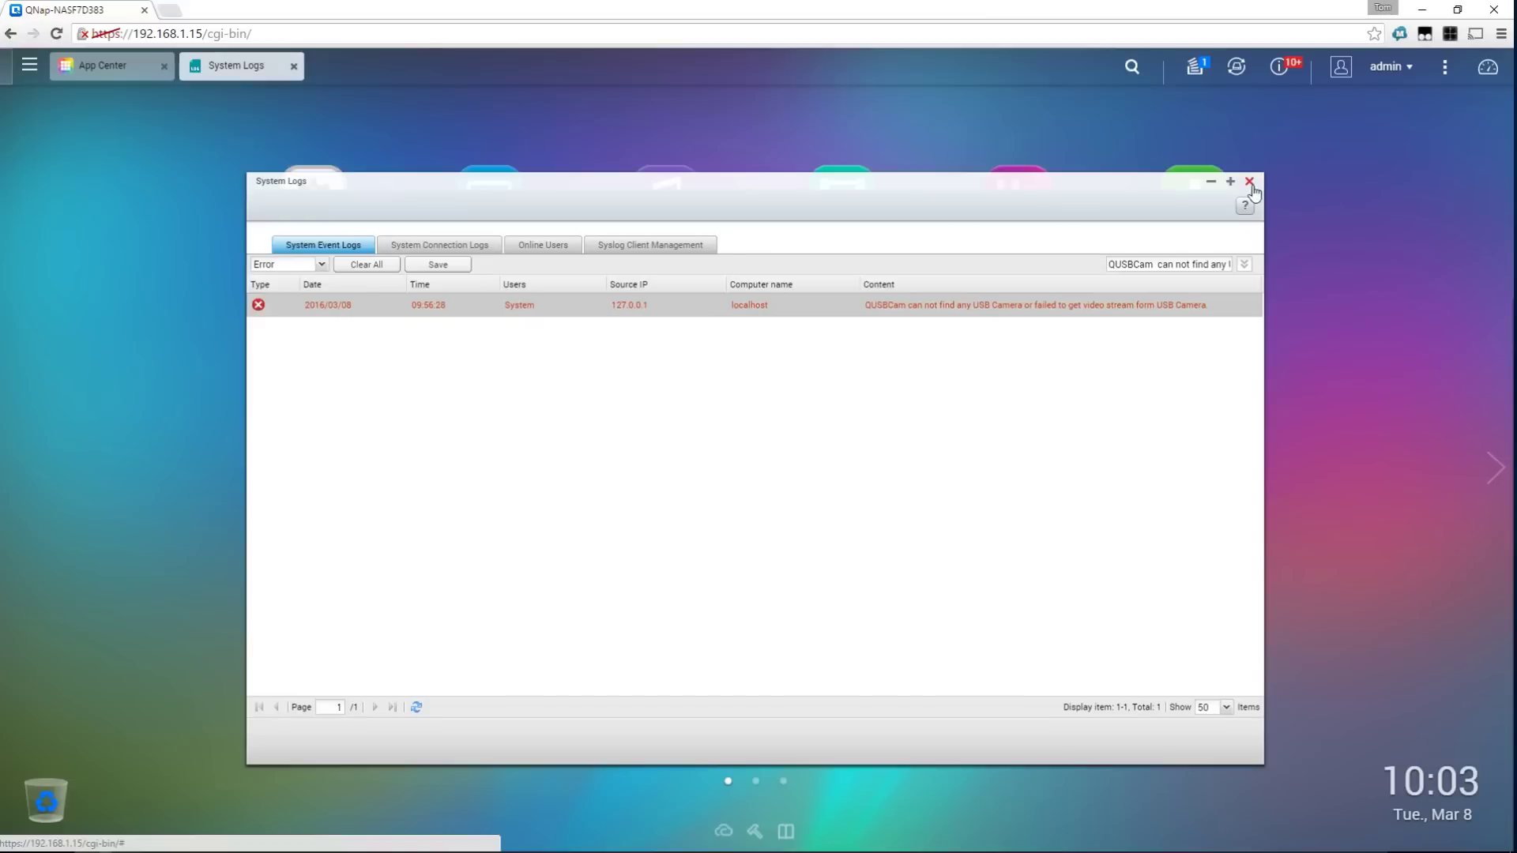
Launch QUSBCam and log in to its camera settings with the NAS password
{"action": "left_click", "coordinate": [1252, 183]}
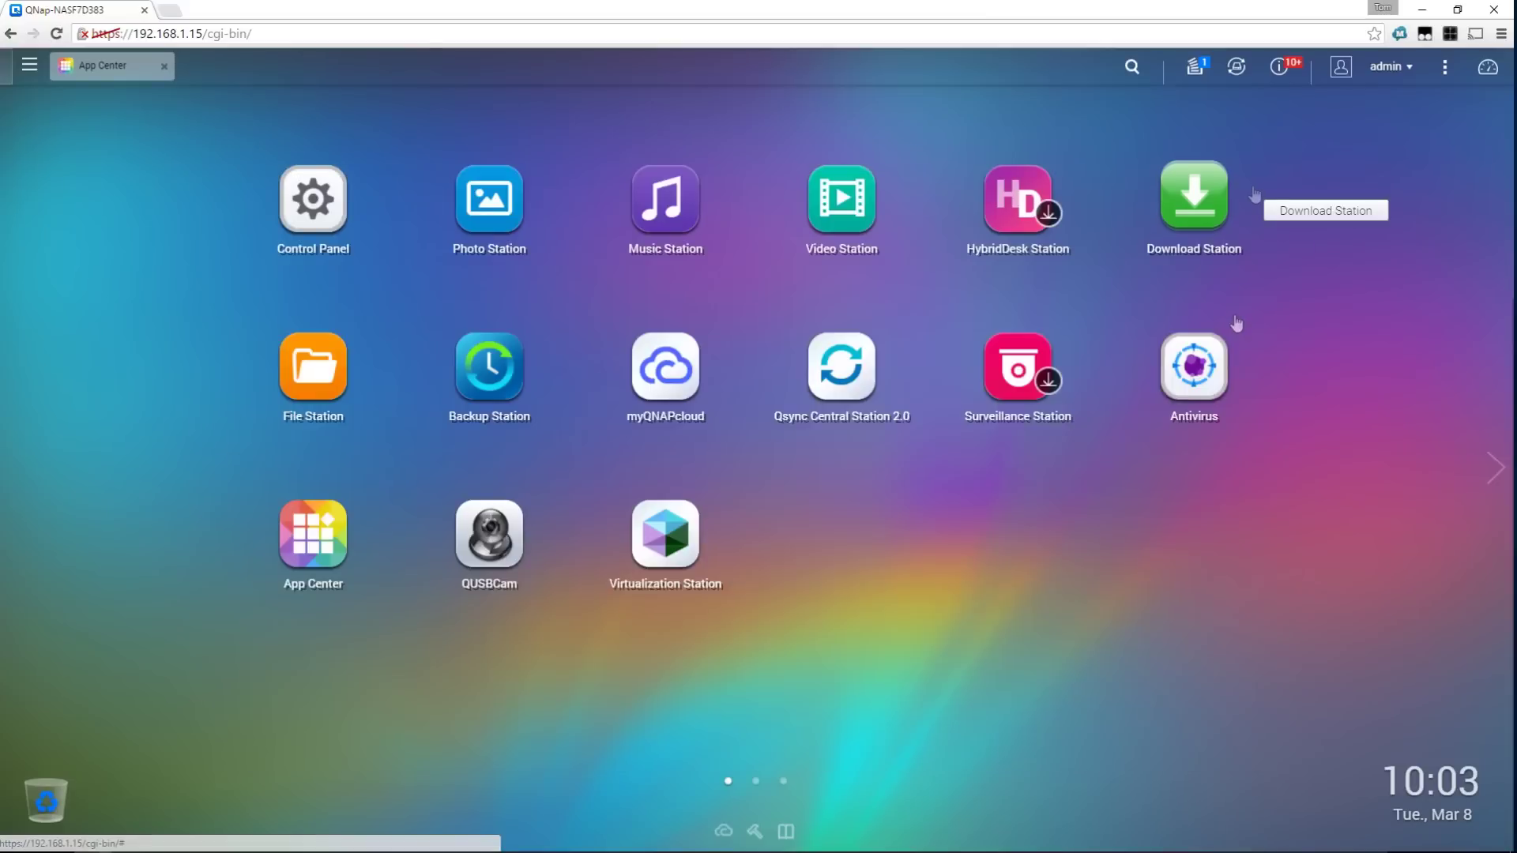
{"action": "left_click", "coordinate": [491, 559]}
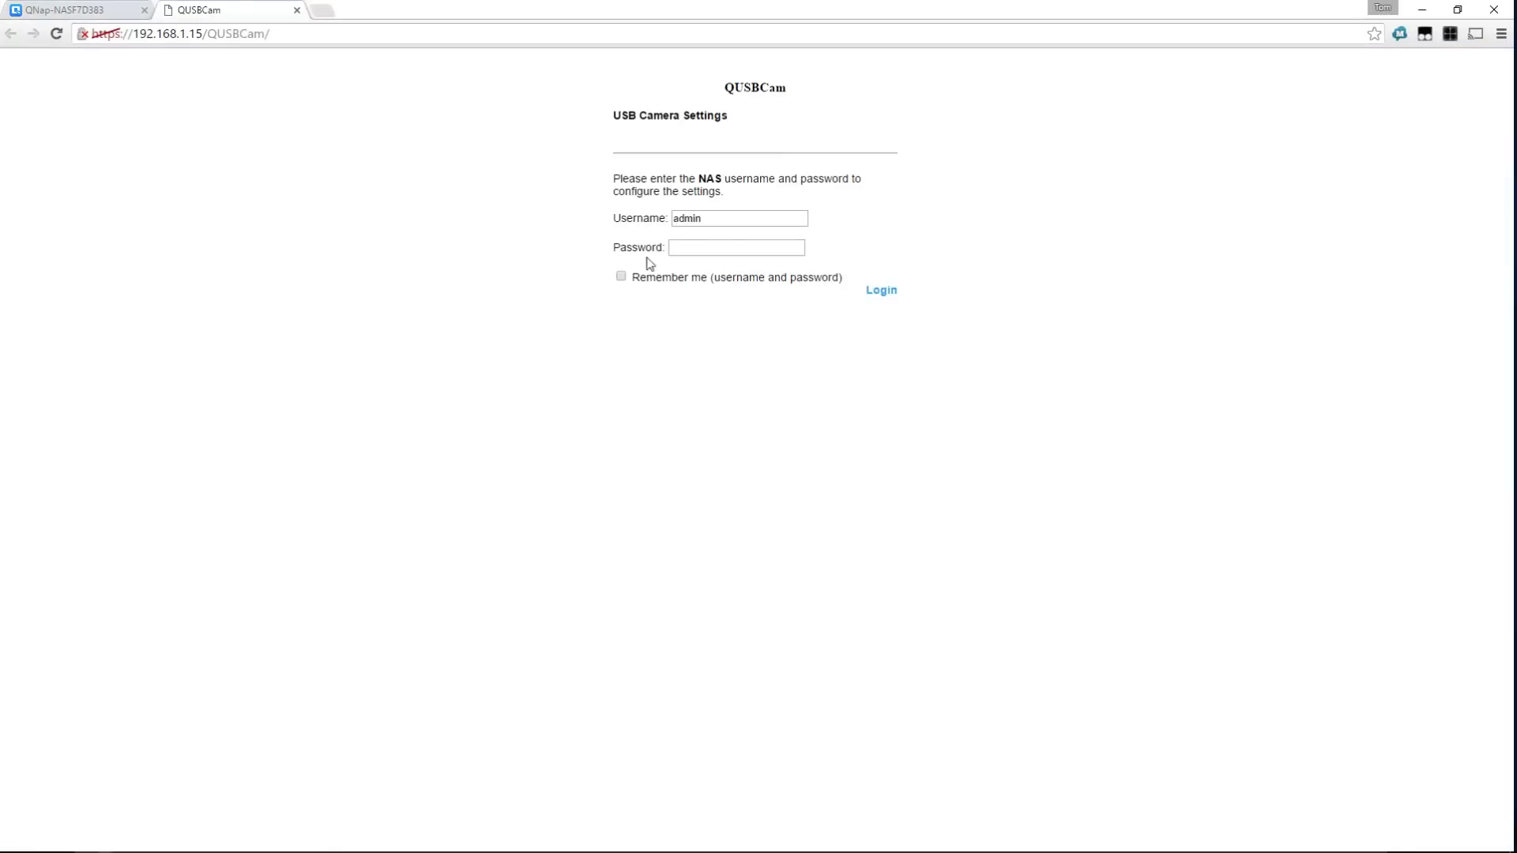
{"action": "left_click", "coordinate": [698, 246]}
{"action": "key", "text": "Return"}
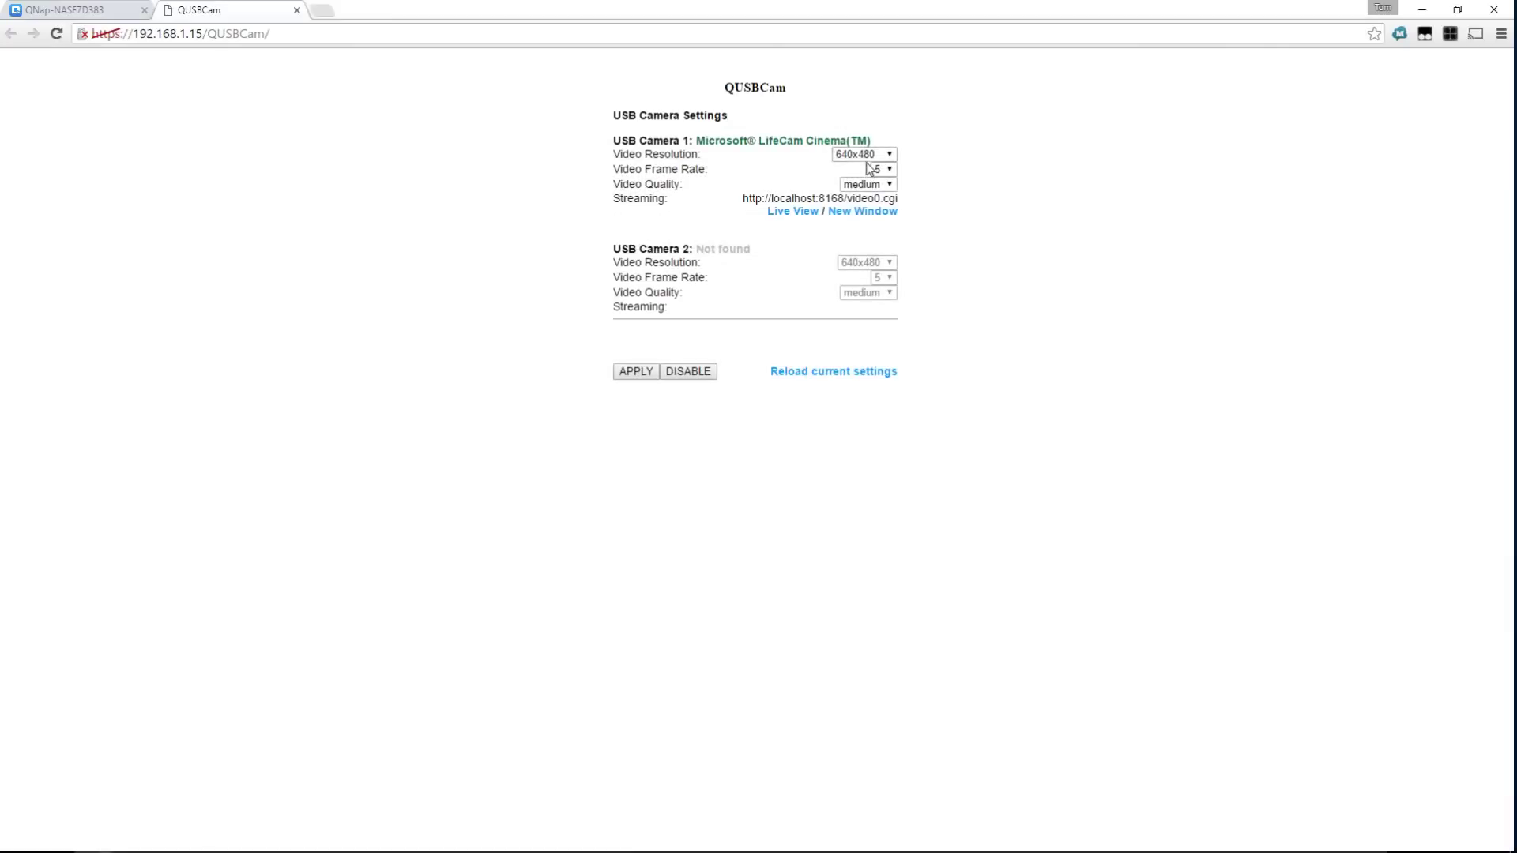
Set camera 1 to 1280x720, frame rate 5, high quality, apply, and show Live View
{"action": "left_click", "coordinate": [857, 155]}
{"action": "left_click", "coordinate": [862, 164]}
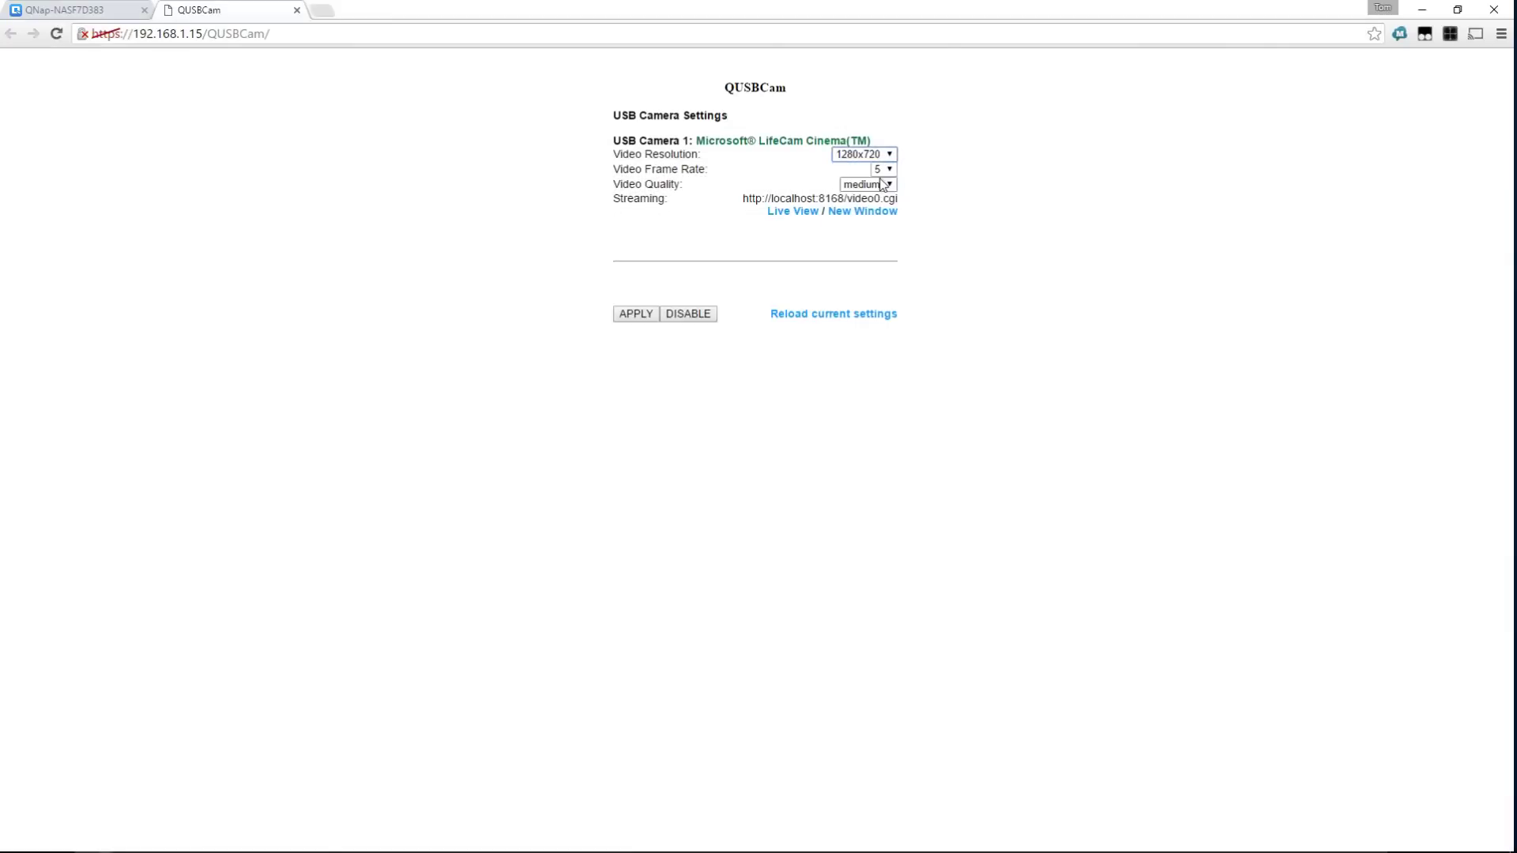
{"action": "left_click", "coordinate": [880, 171]}
{"action": "left_click", "coordinate": [883, 182]}
{"action": "left_click", "coordinate": [886, 186]}
{"action": "left_click", "coordinate": [865, 199]}
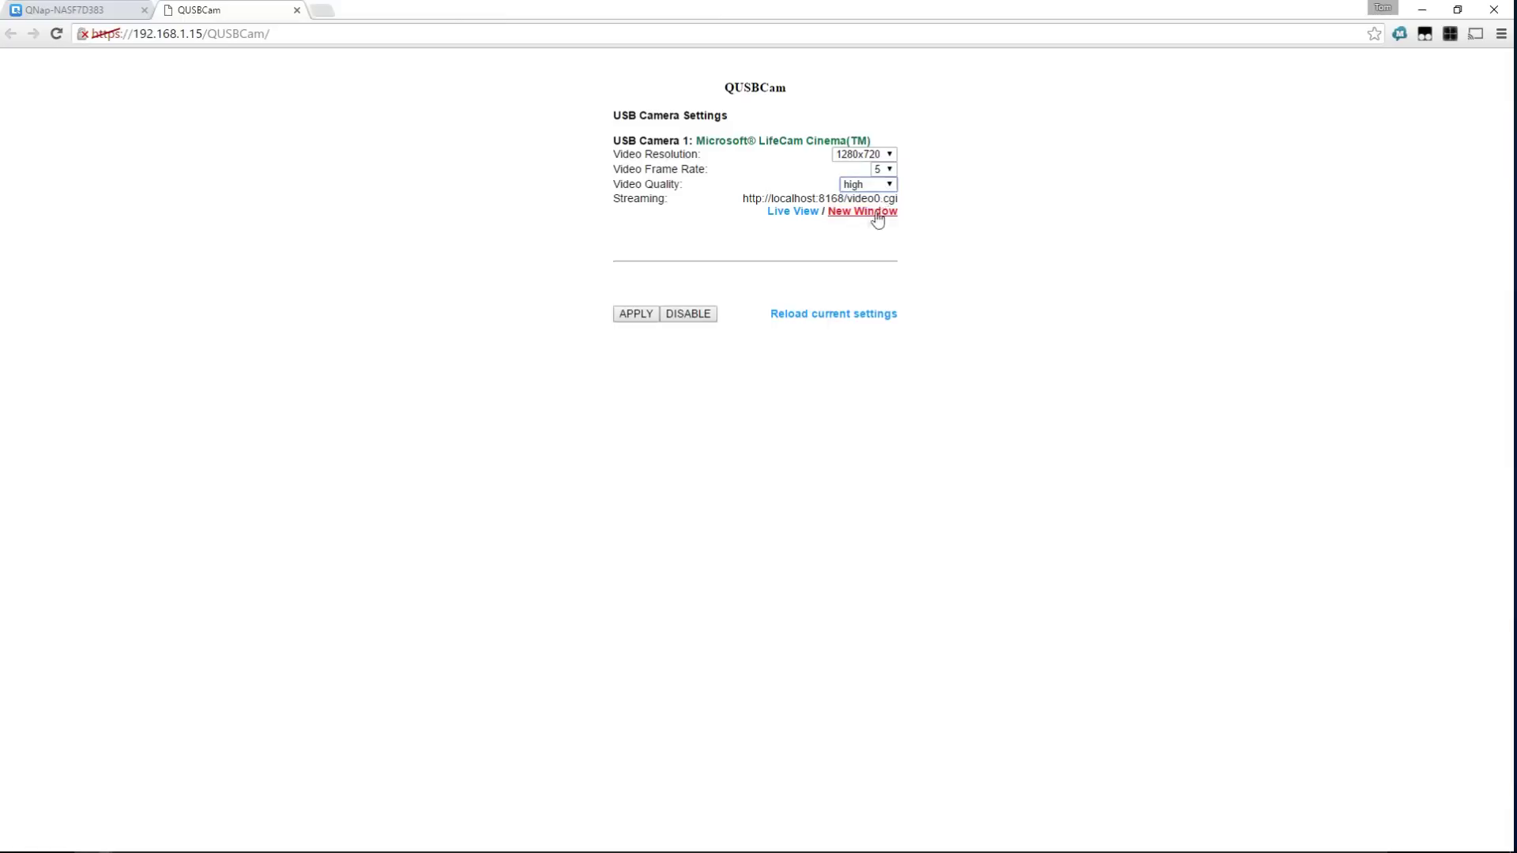
{"action": "left_click", "coordinate": [638, 315]}
{"action": "left_click", "coordinate": [807, 219]}
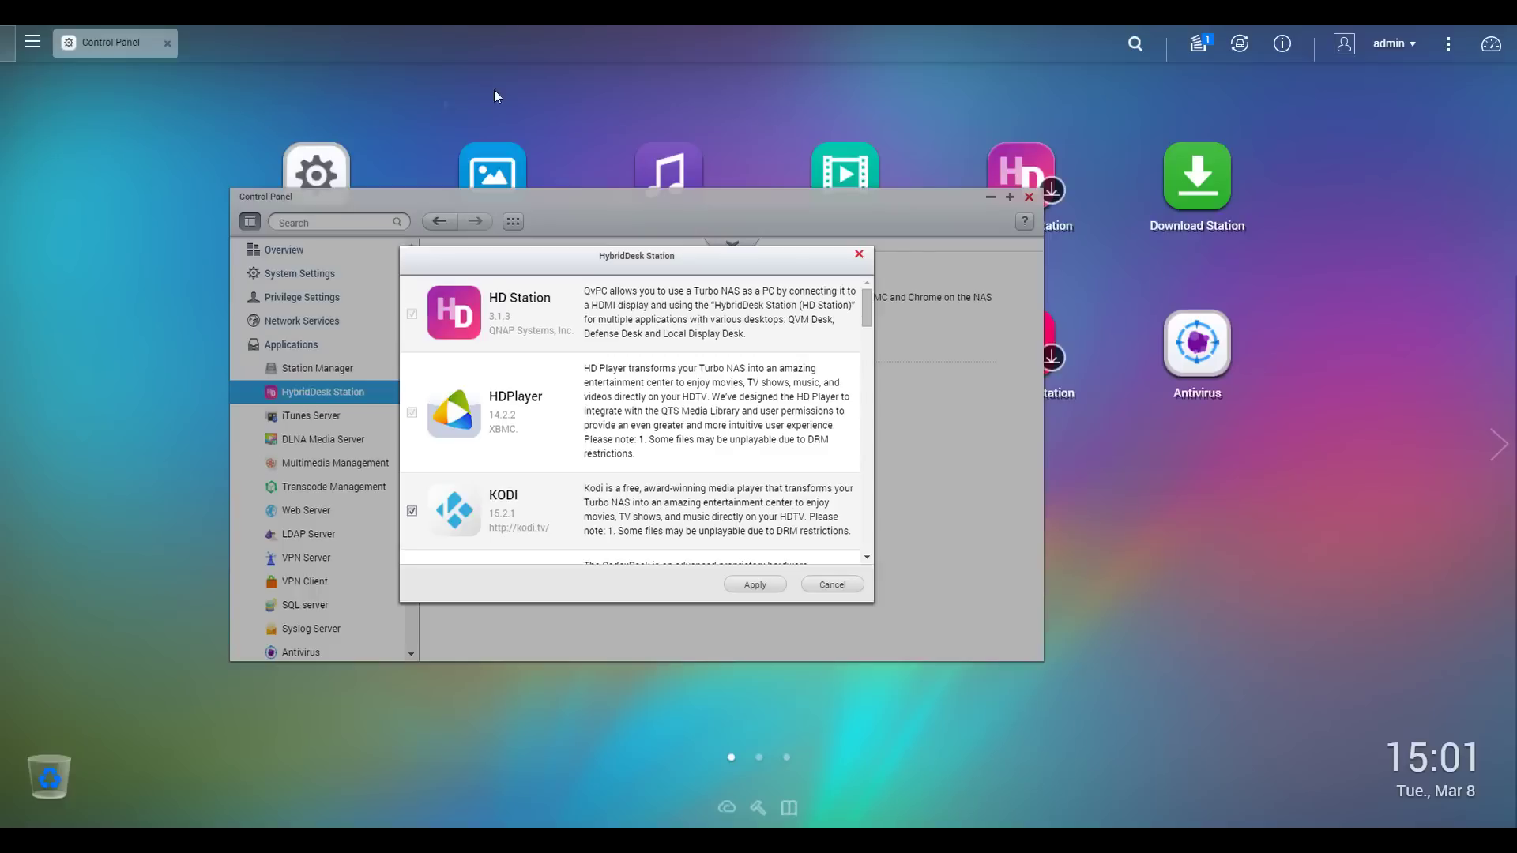
Keep KODI checked in the HybridDesk app list, install the selected apps, and expand the shortcuts
{"action": "left_click_drag", "start_coordinate": [707, 257], "coordinate": [869, 474]}
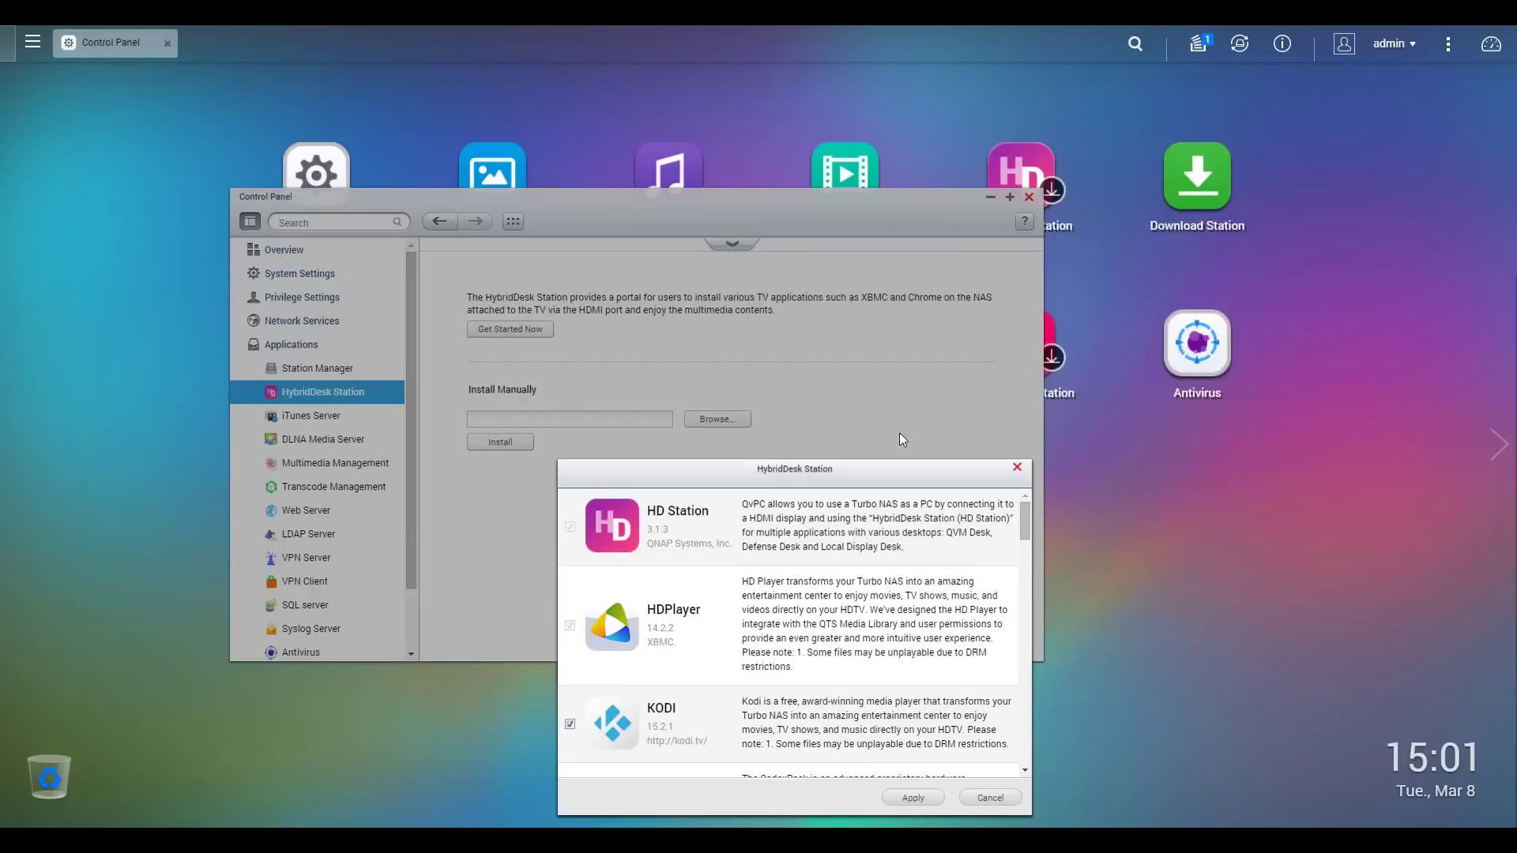
{"action": "left_click", "coordinate": [936, 196]}
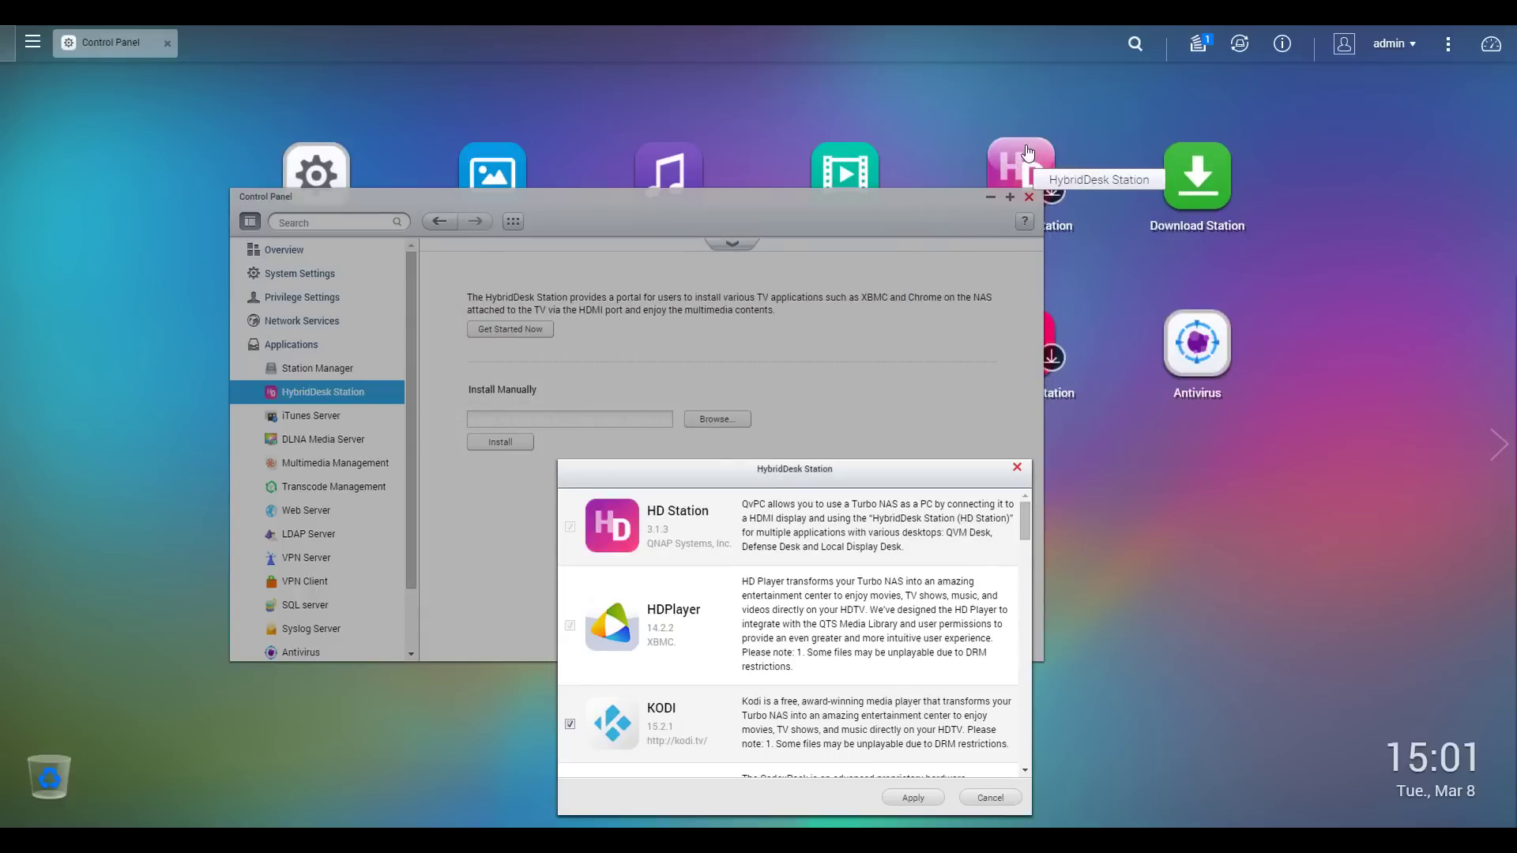
{"action": "left_click_drag", "start_coordinate": [794, 464], "coordinate": [872, 139]}
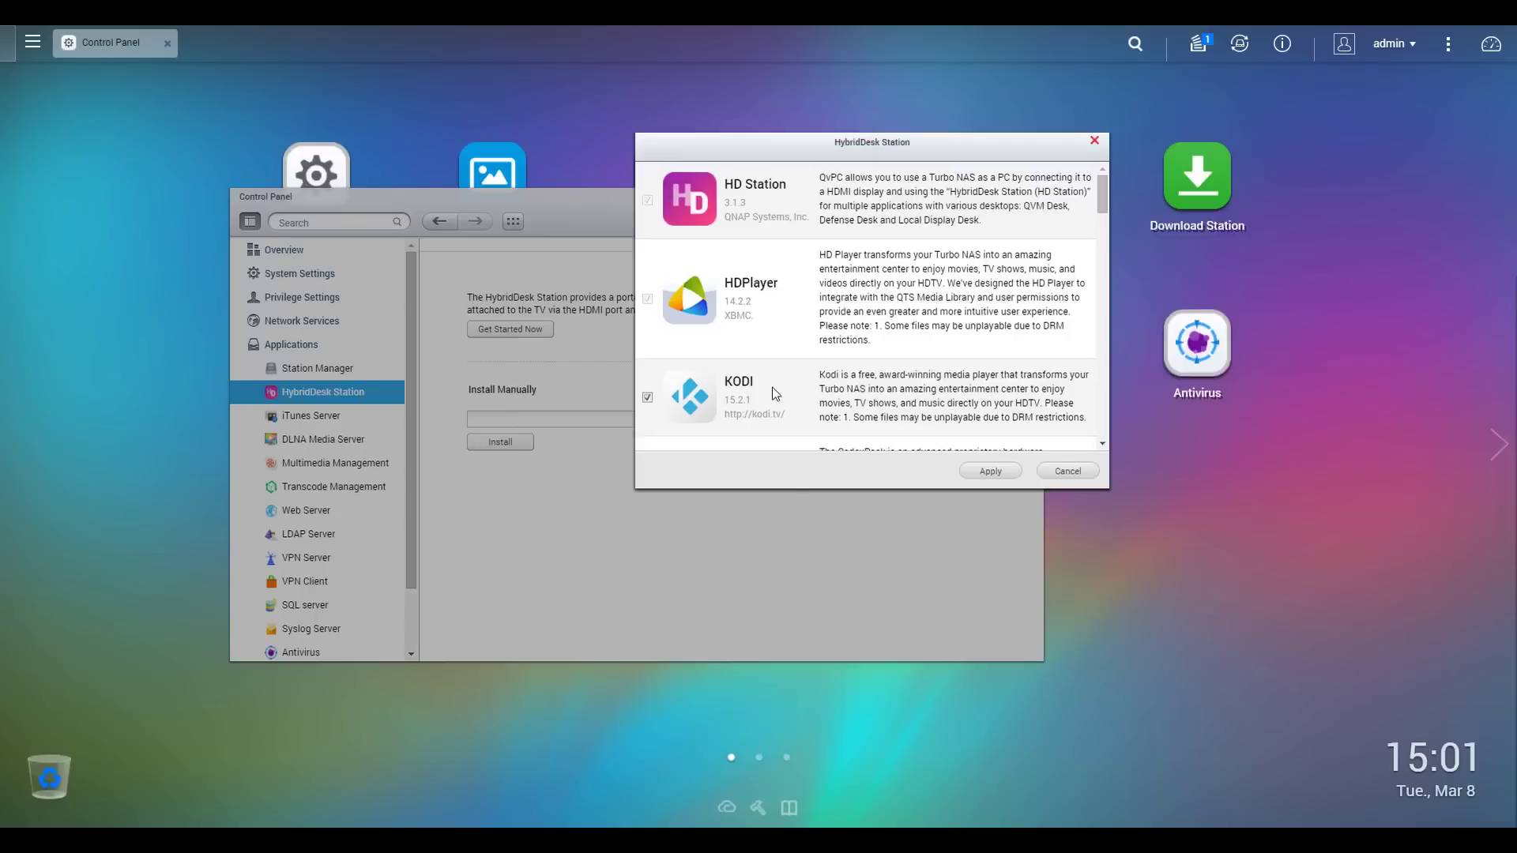
{"action": "left_click_drag", "start_coordinate": [1103, 193], "coordinate": [1118, 164]}
{"action": "left_click", "coordinate": [990, 471]}
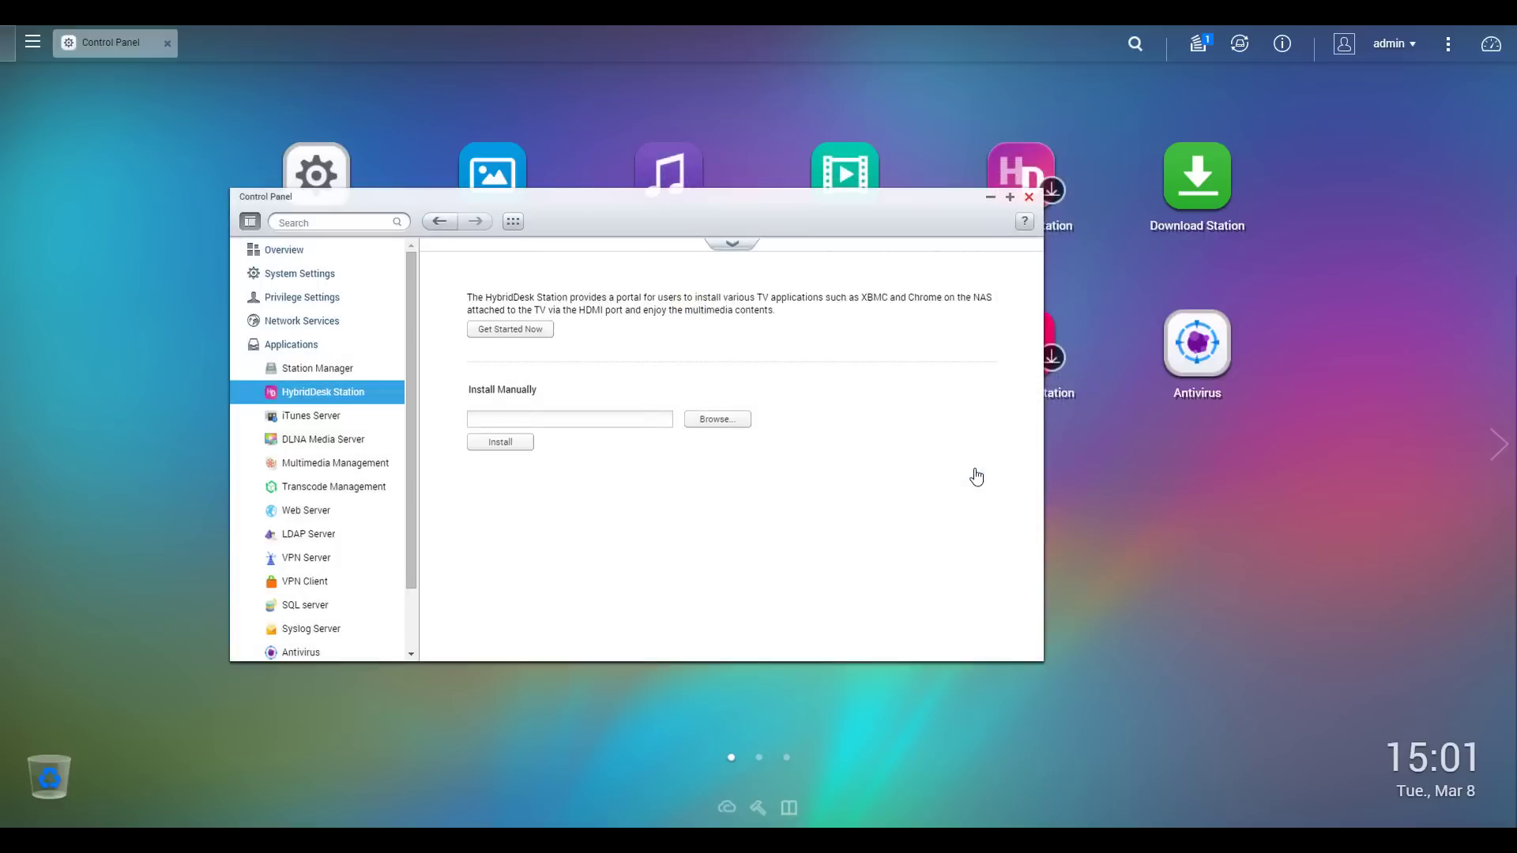
{"action": "left_click_drag", "start_coordinate": [719, 198], "coordinate": [902, 104]}
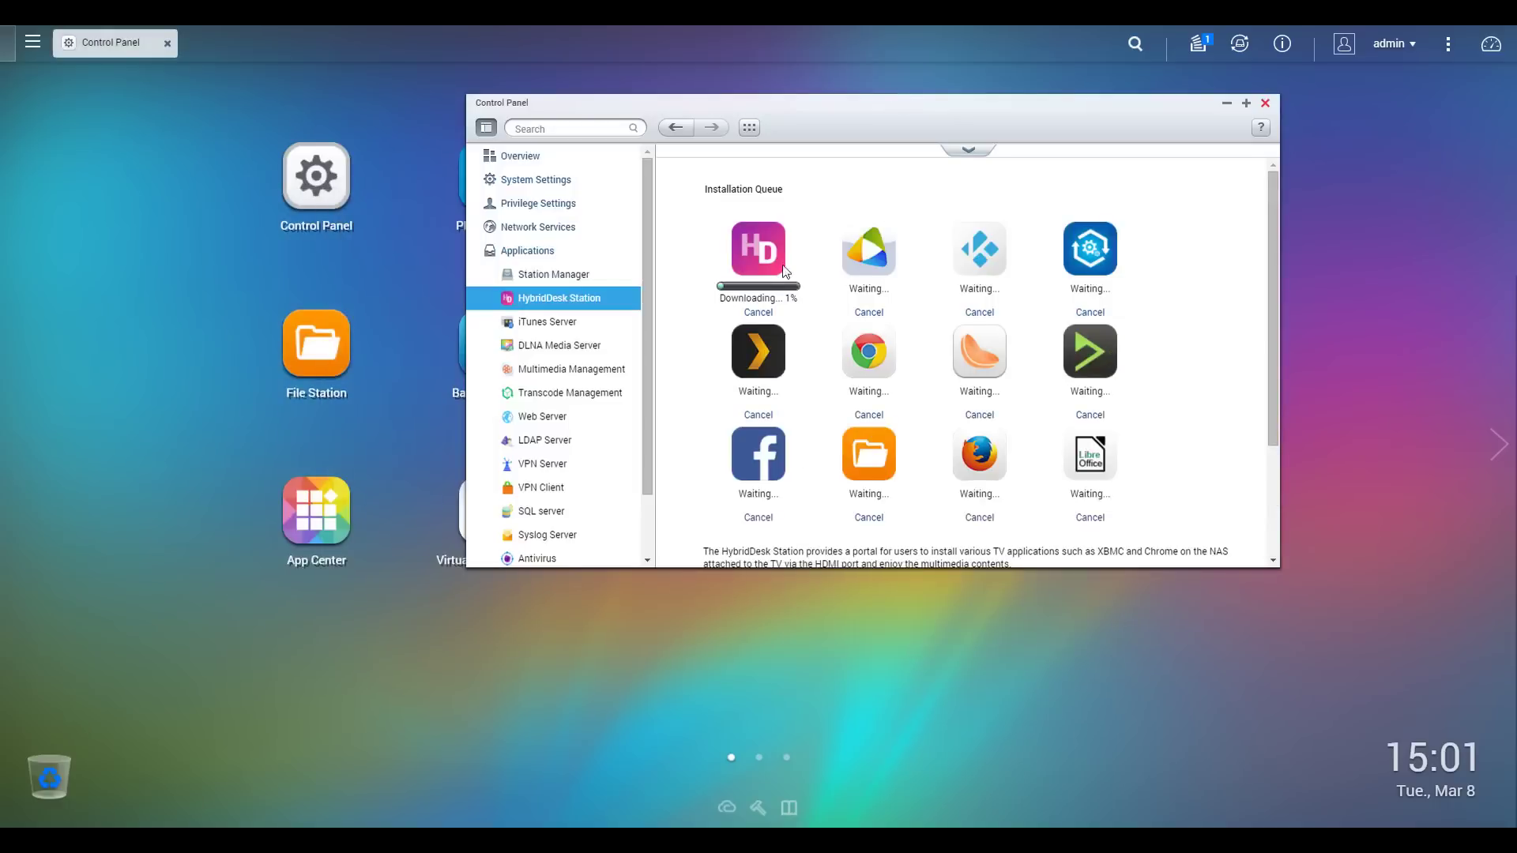
{"action": "left_click", "coordinate": [966, 150]}
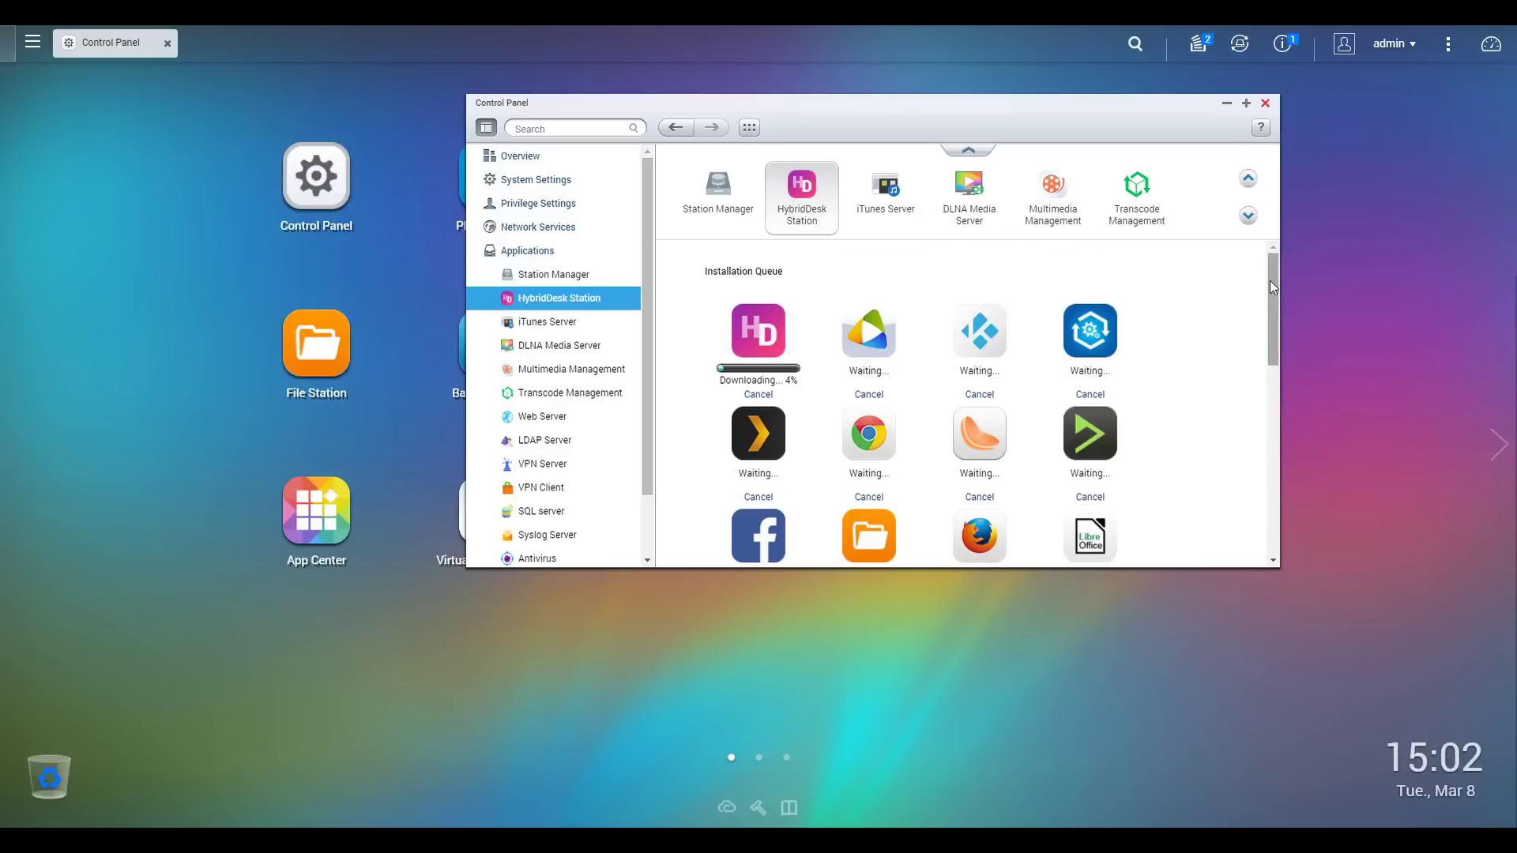
{"action": "left_click_drag", "start_coordinate": [1269, 283], "coordinate": [1269, 418]}
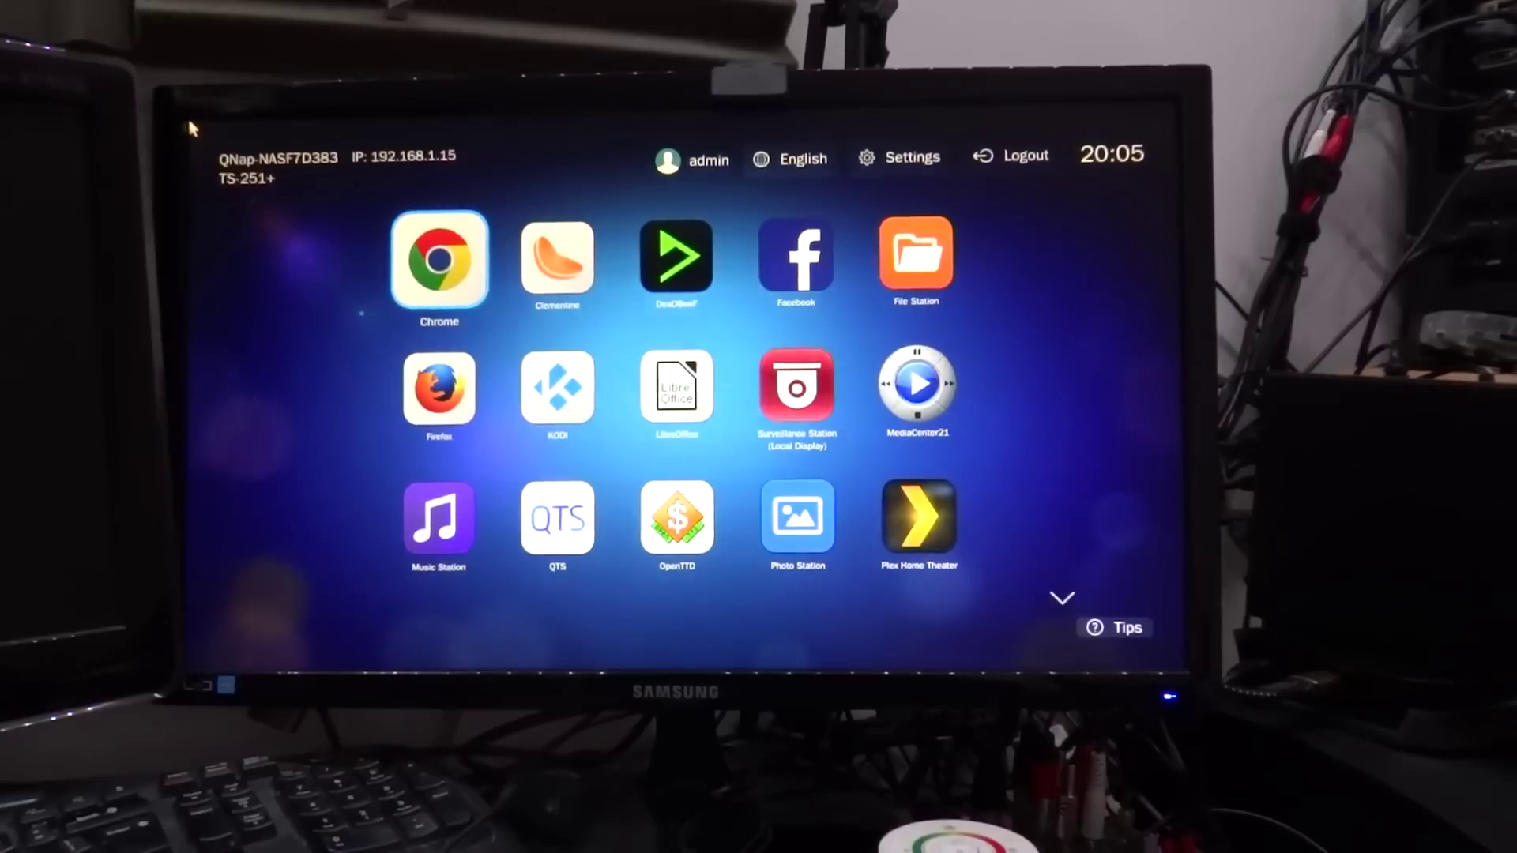
Move through the HybridDesk launcher tiles to KODI and launch it
{"action": "key", "text": "Right"}
{"action": "key", "text": "Right"}
{"action": "key", "text": "Right"}
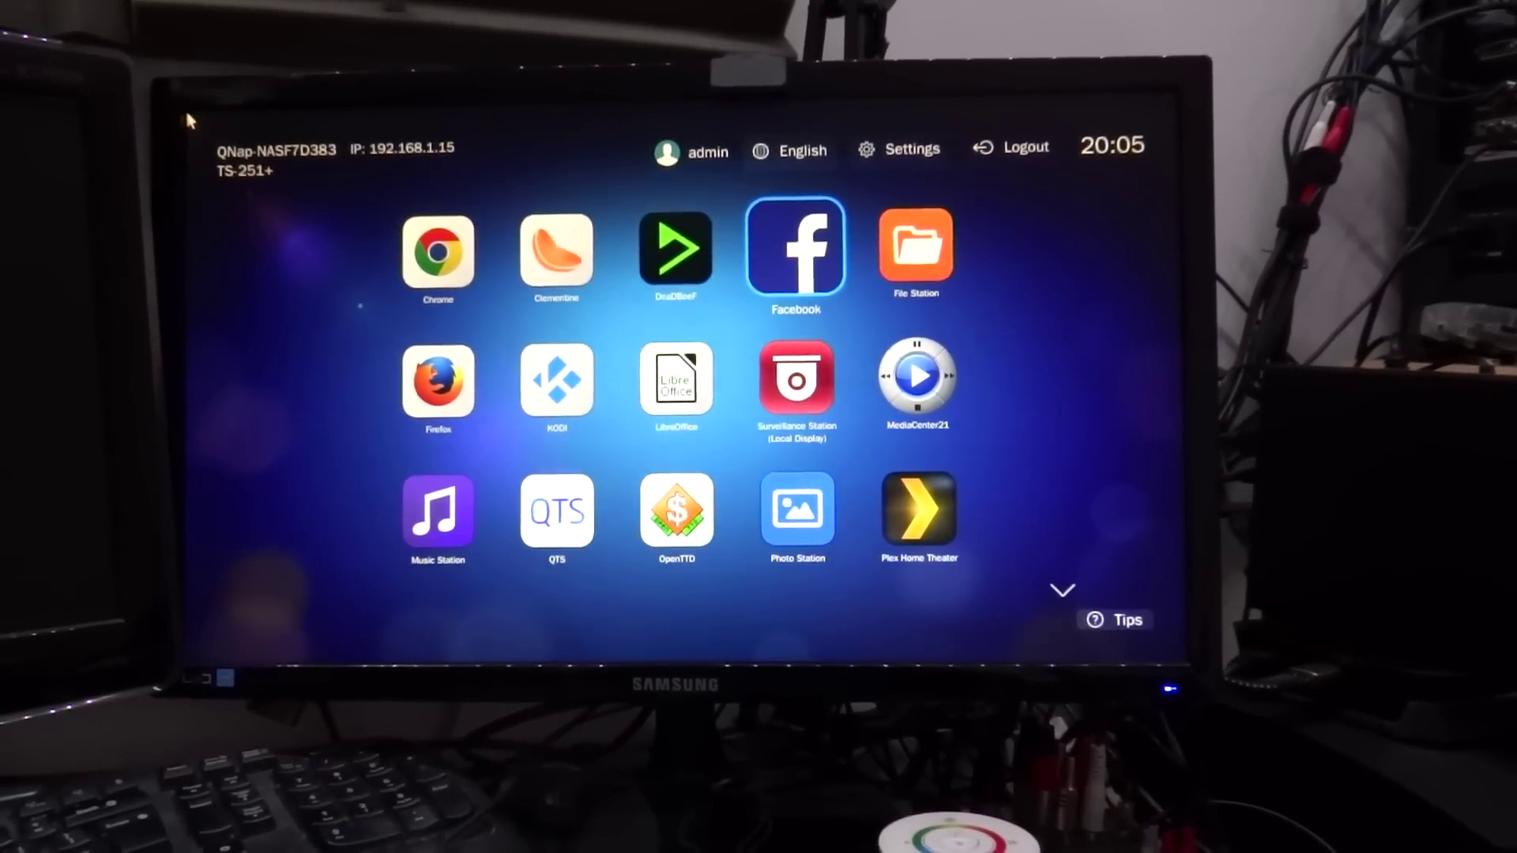
{"action": "key", "text": "Down"}
{"action": "key", "text": "Left"}
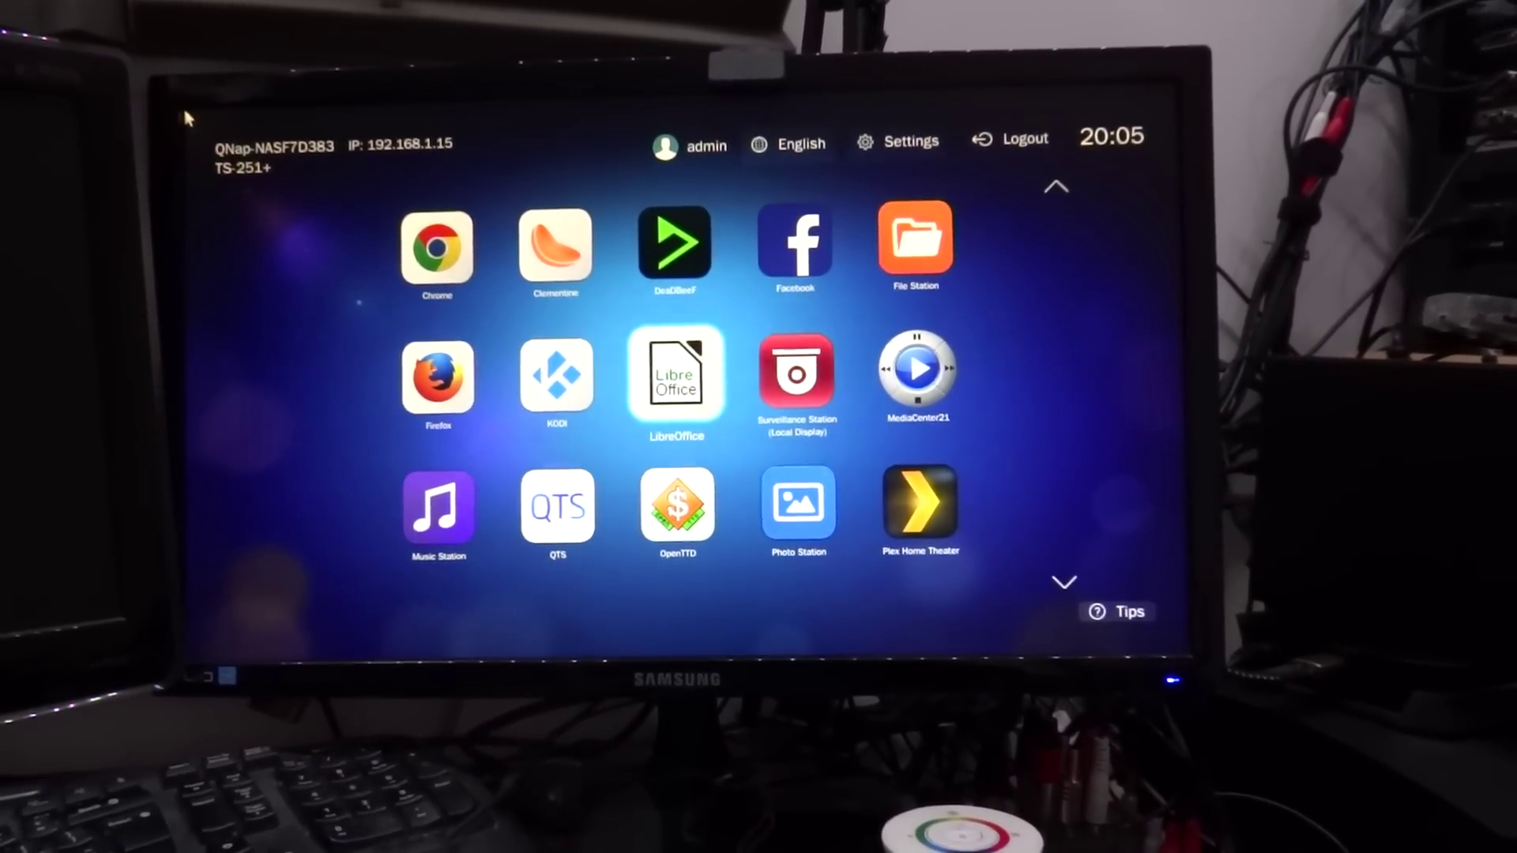
{"action": "key", "text": "Up"}
{"action": "key", "text": "Down"}
{"action": "key", "text": "Right"}
{"action": "key", "text": "Right"}
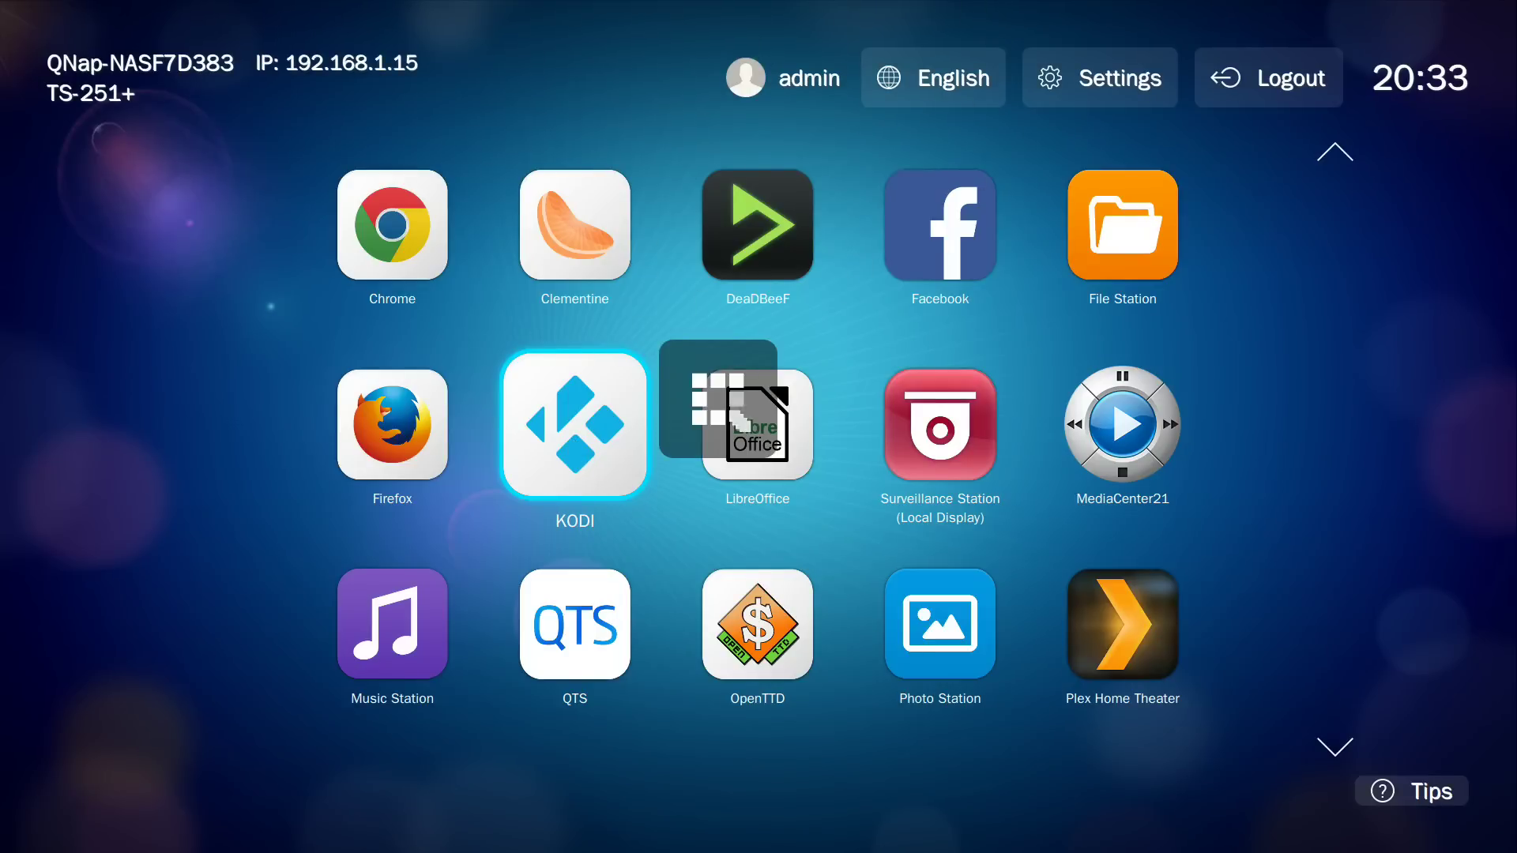
{"action": "key", "text": "Return"}
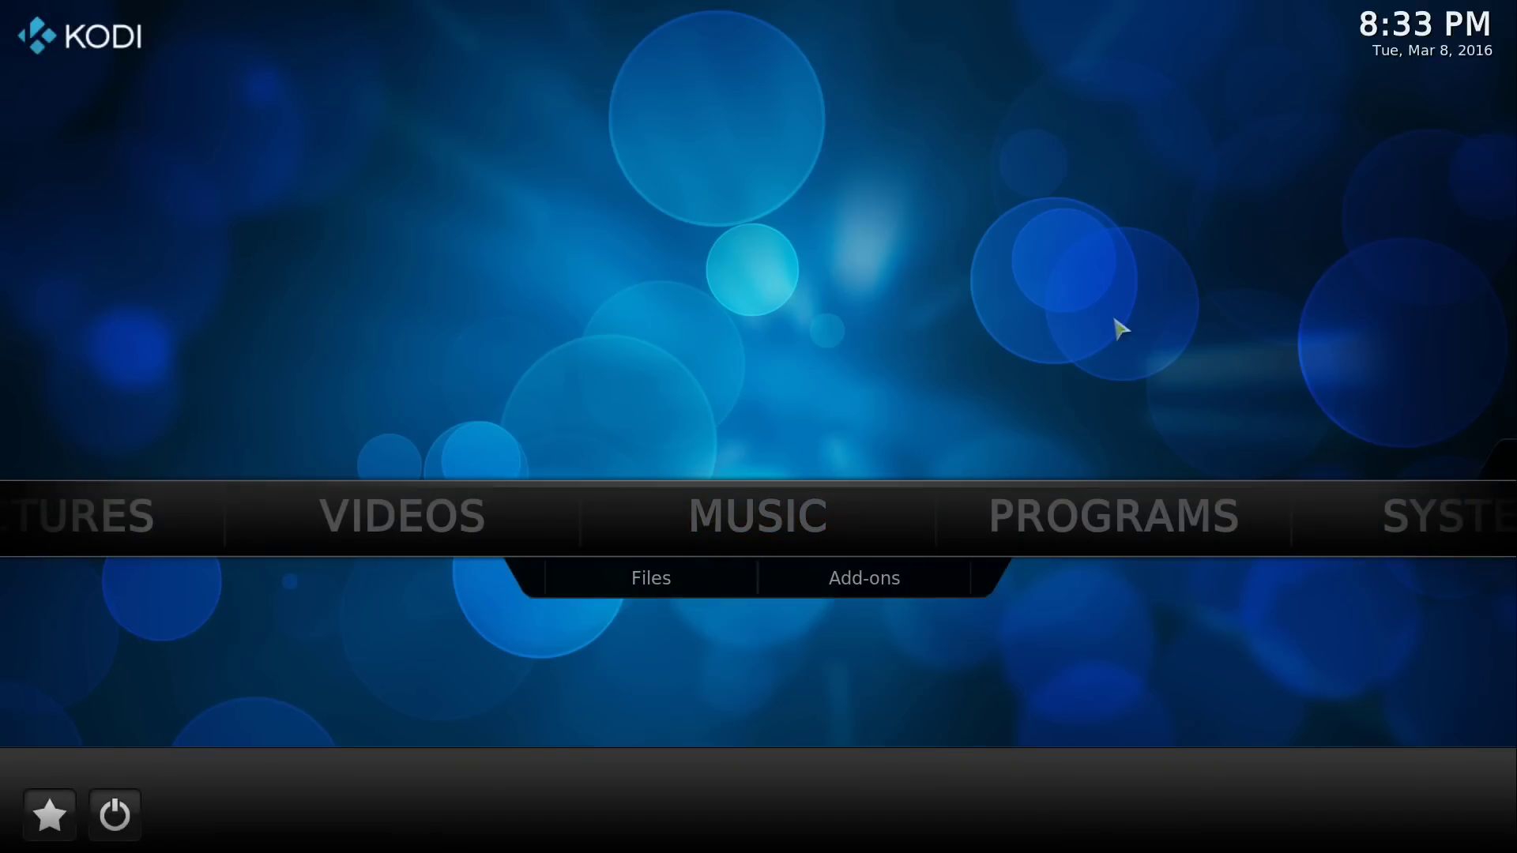
In Kodi's Music section, skip the first-run help and play Disco Medusae.mp3 from Multimedia > Music
{"action": "left_click", "coordinate": [799, 510]}
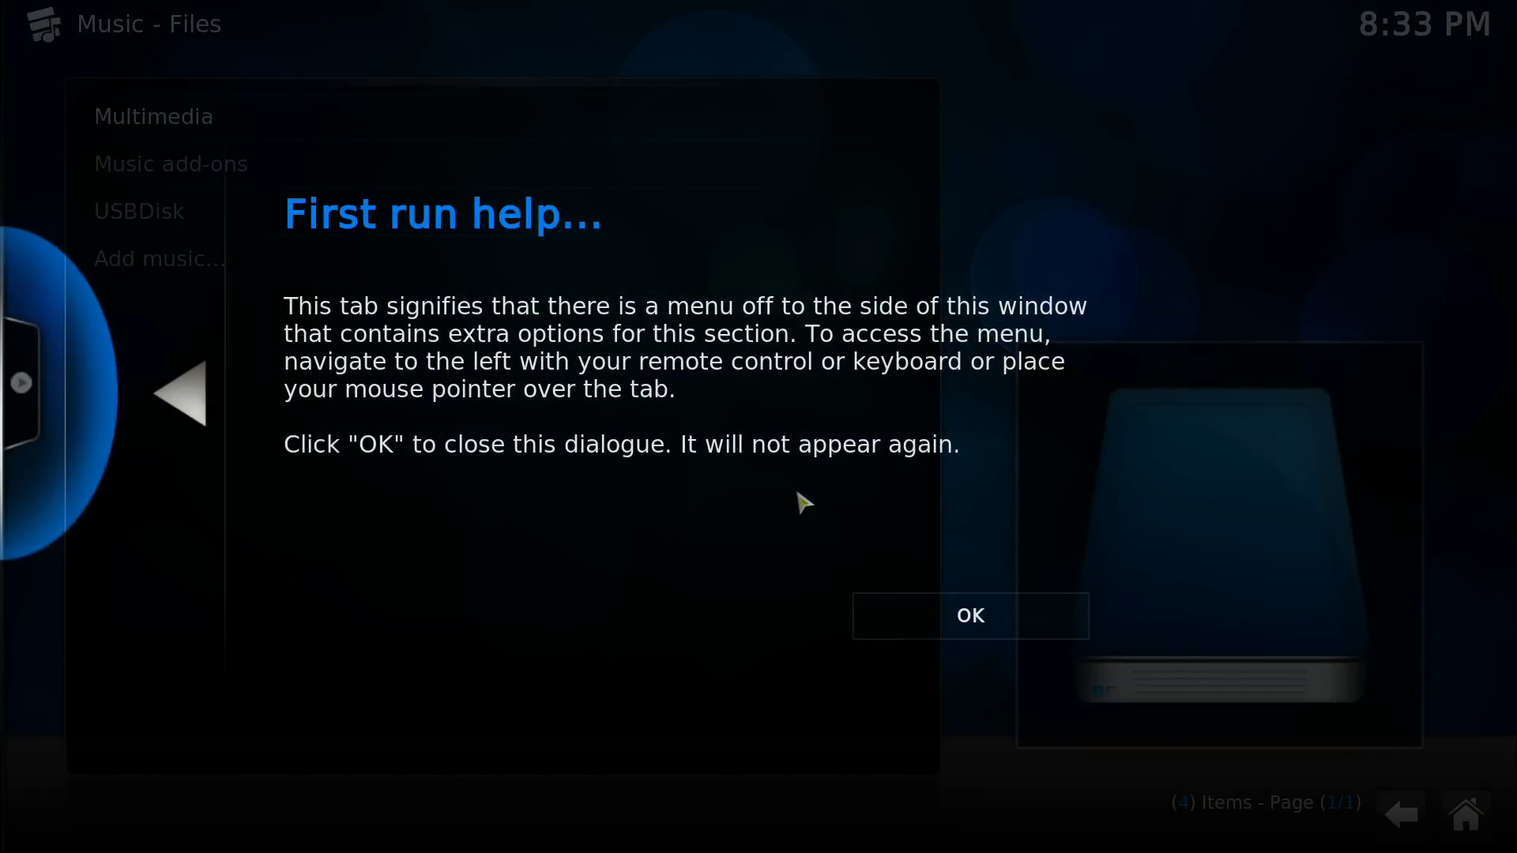
{"action": "key", "text": "Return"}
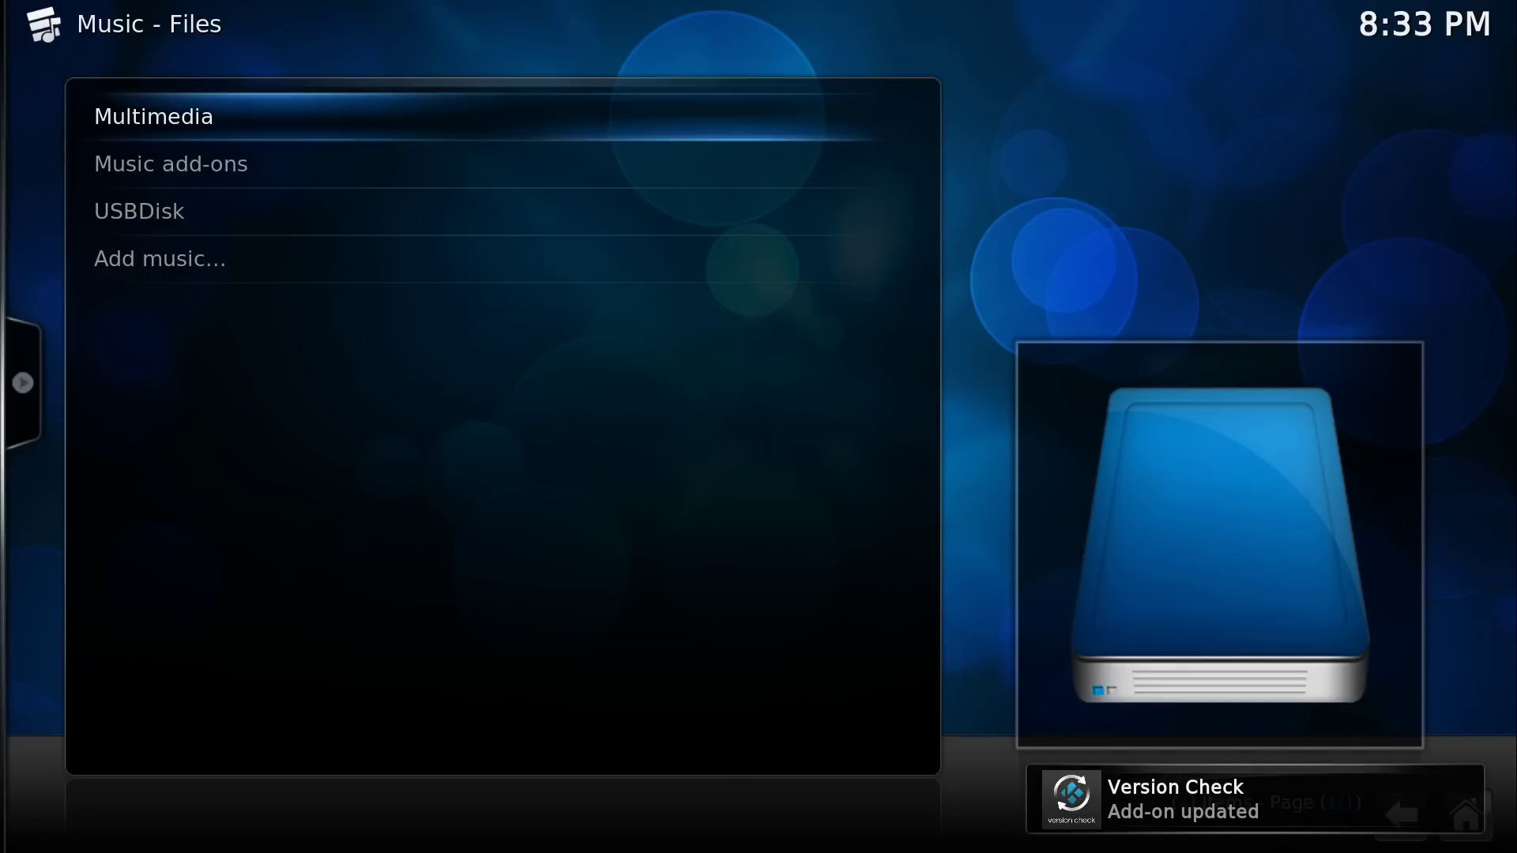
{"action": "key", "text": "Down"}
{"action": "key", "text": "Down"}
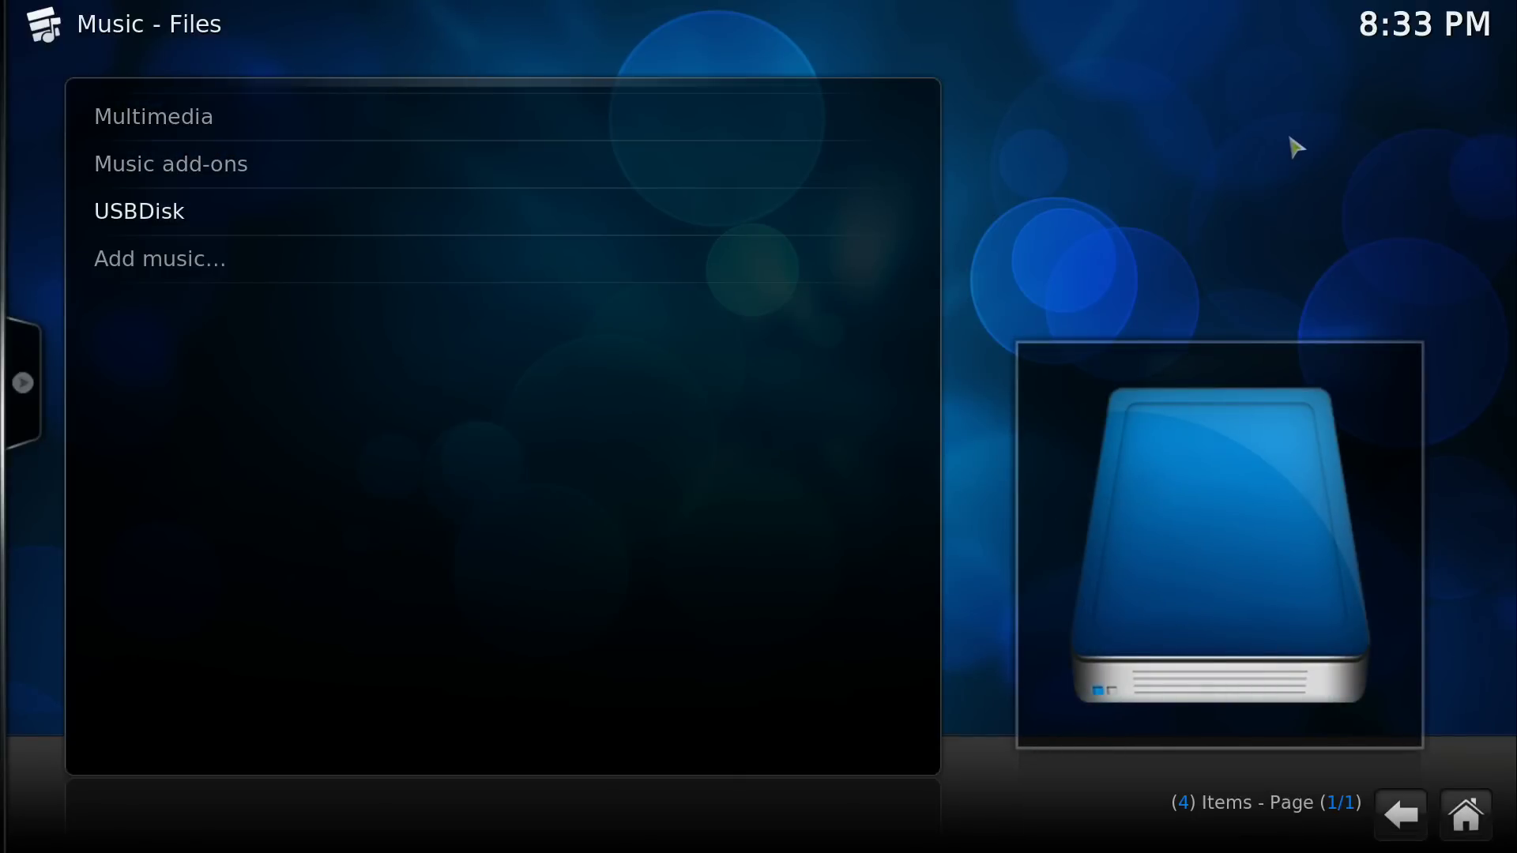
{"action": "key", "text": "Up"}
{"action": "key", "text": "Up"}
{"action": "key", "text": "Return"}
{"action": "key", "text": "Down"}
{"action": "key", "text": "Down"}
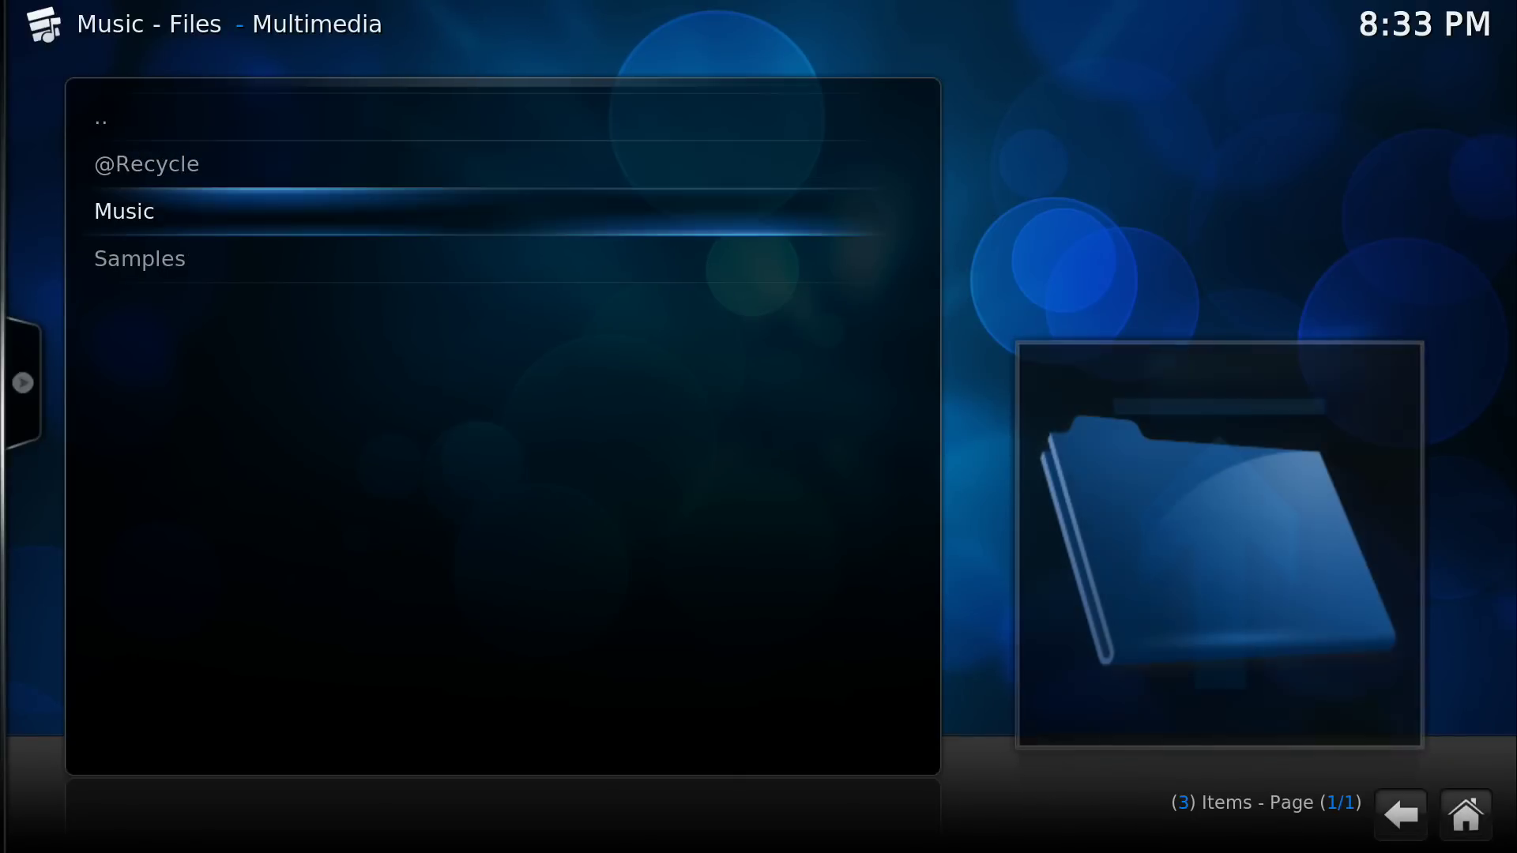
{"action": "key", "text": "Return"}
{"action": "key", "text": "Return"}
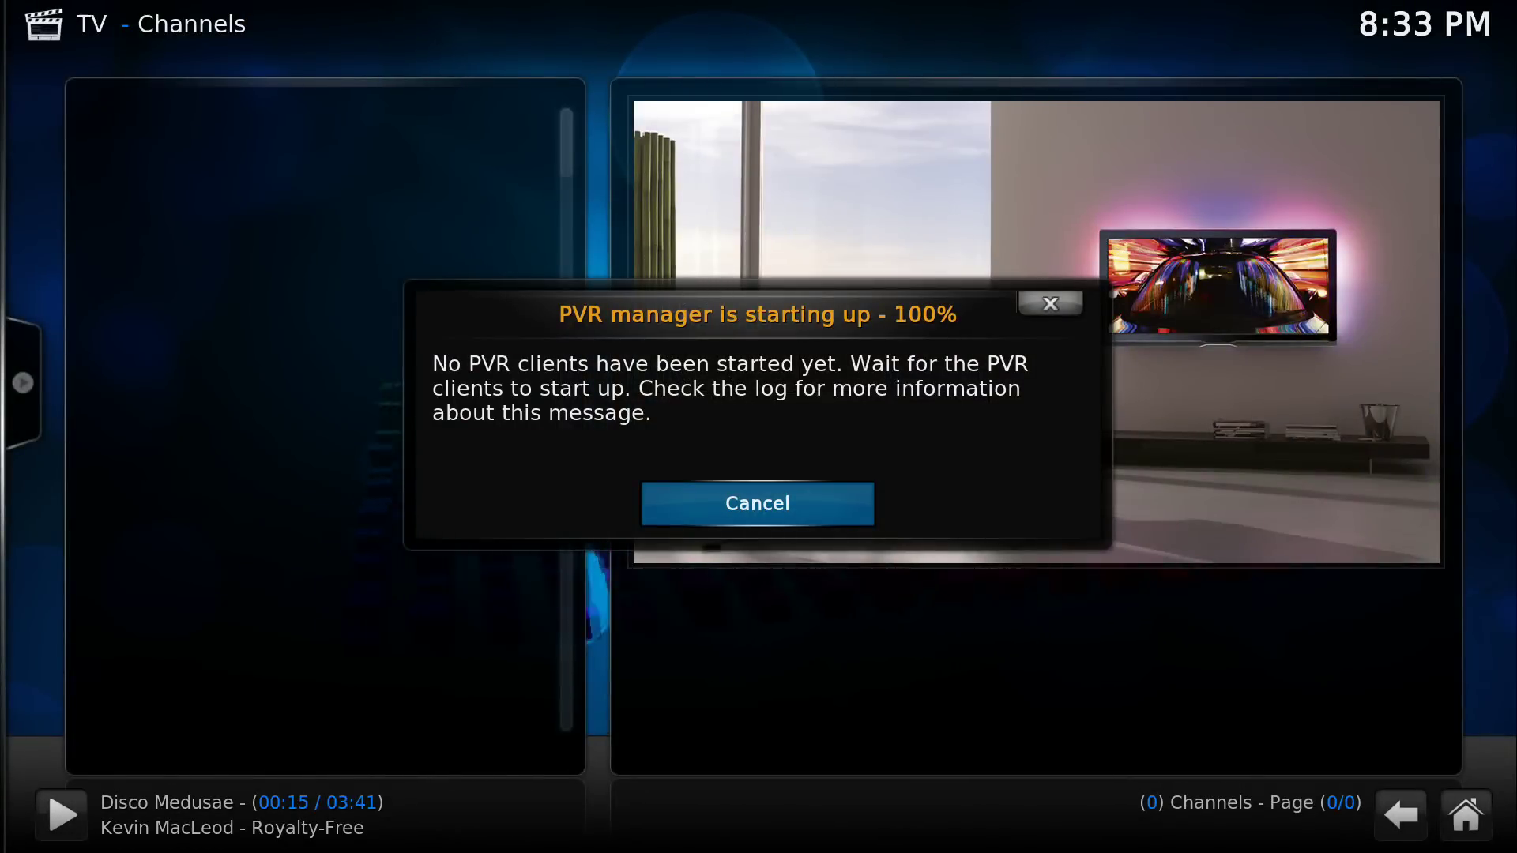
Dismiss the PVR startup message, back out of Kodi's music sources, and highlight LibreOffice
{"action": "key", "text": "Escape"}
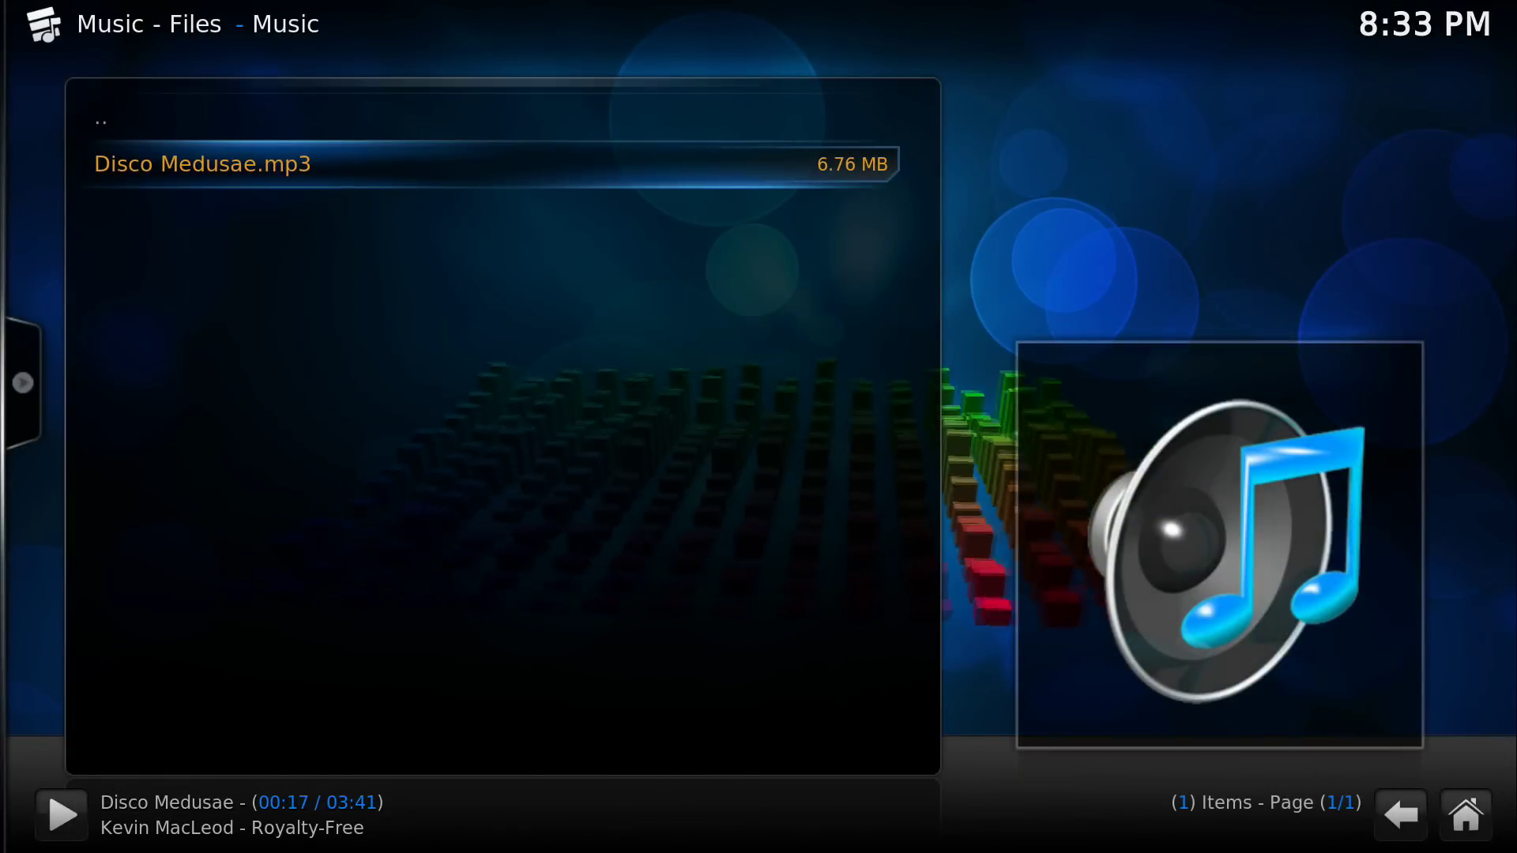
{"action": "key", "text": "BackSpace"}
{"action": "key", "text": "BackSpace"}
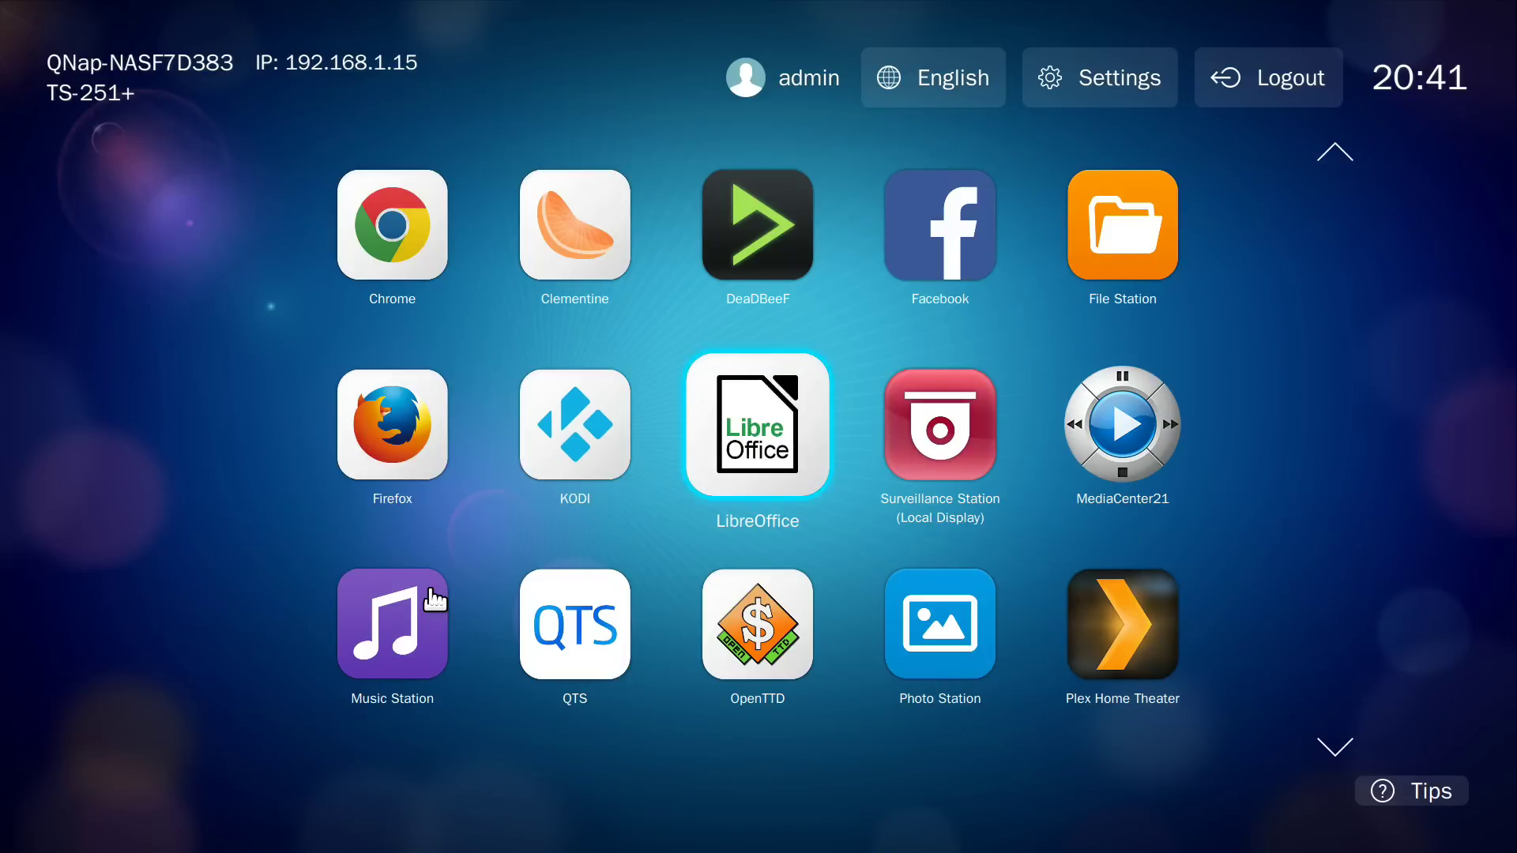
{"action": "key", "text": "Down"}
{"action": "key", "text": "Down"}
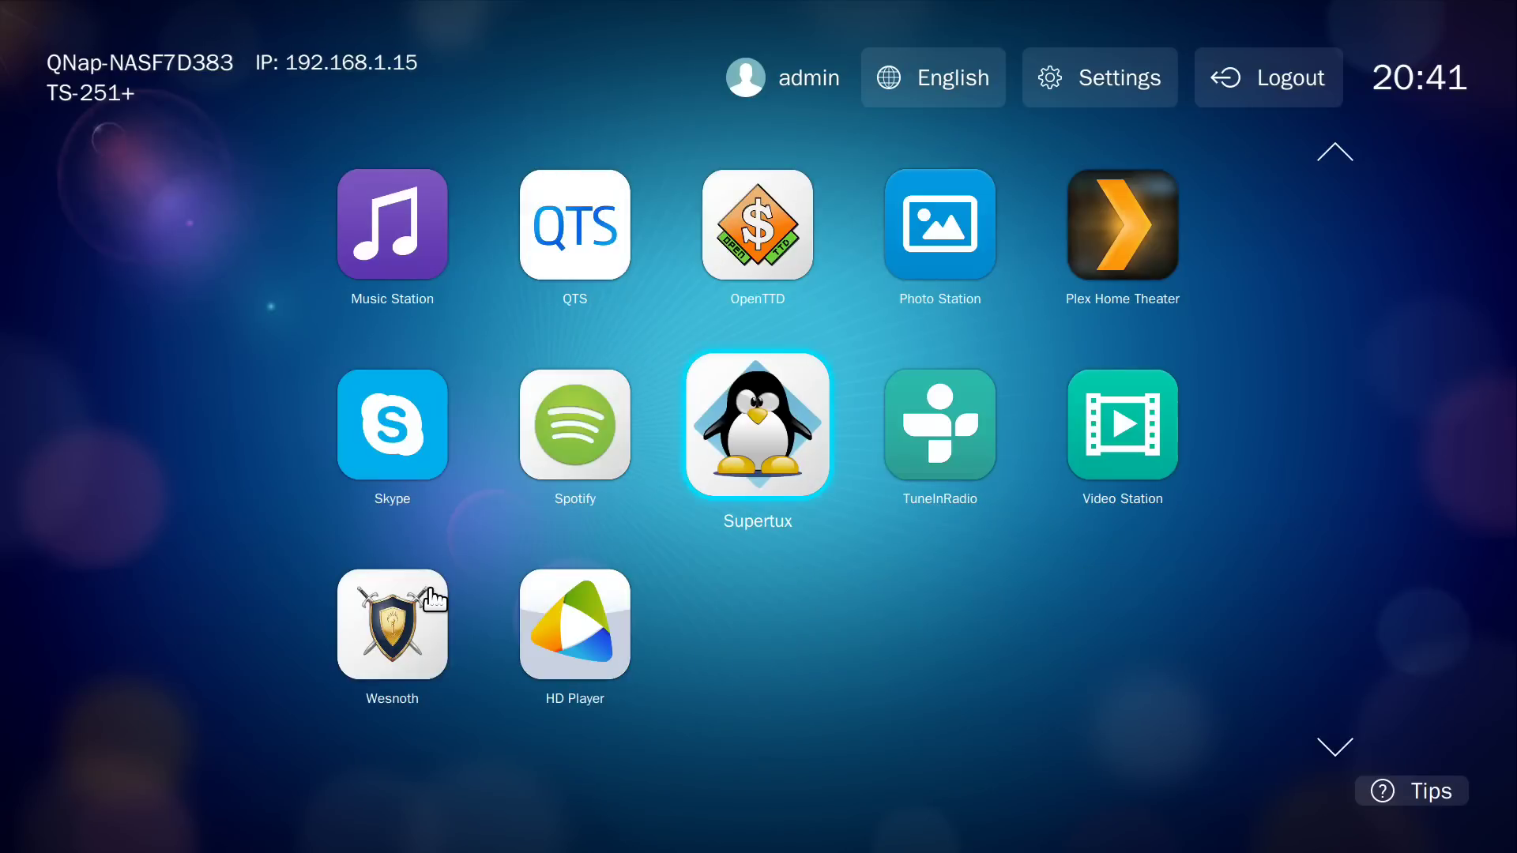
{"action": "key", "text": "Up"}
{"action": "key", "text": "Up"}
Launch LibreOffice, start a Writer document, and type 'Hello world' and 'I am typing into a NAS, that's right'
{"action": "key", "text": "Return"}
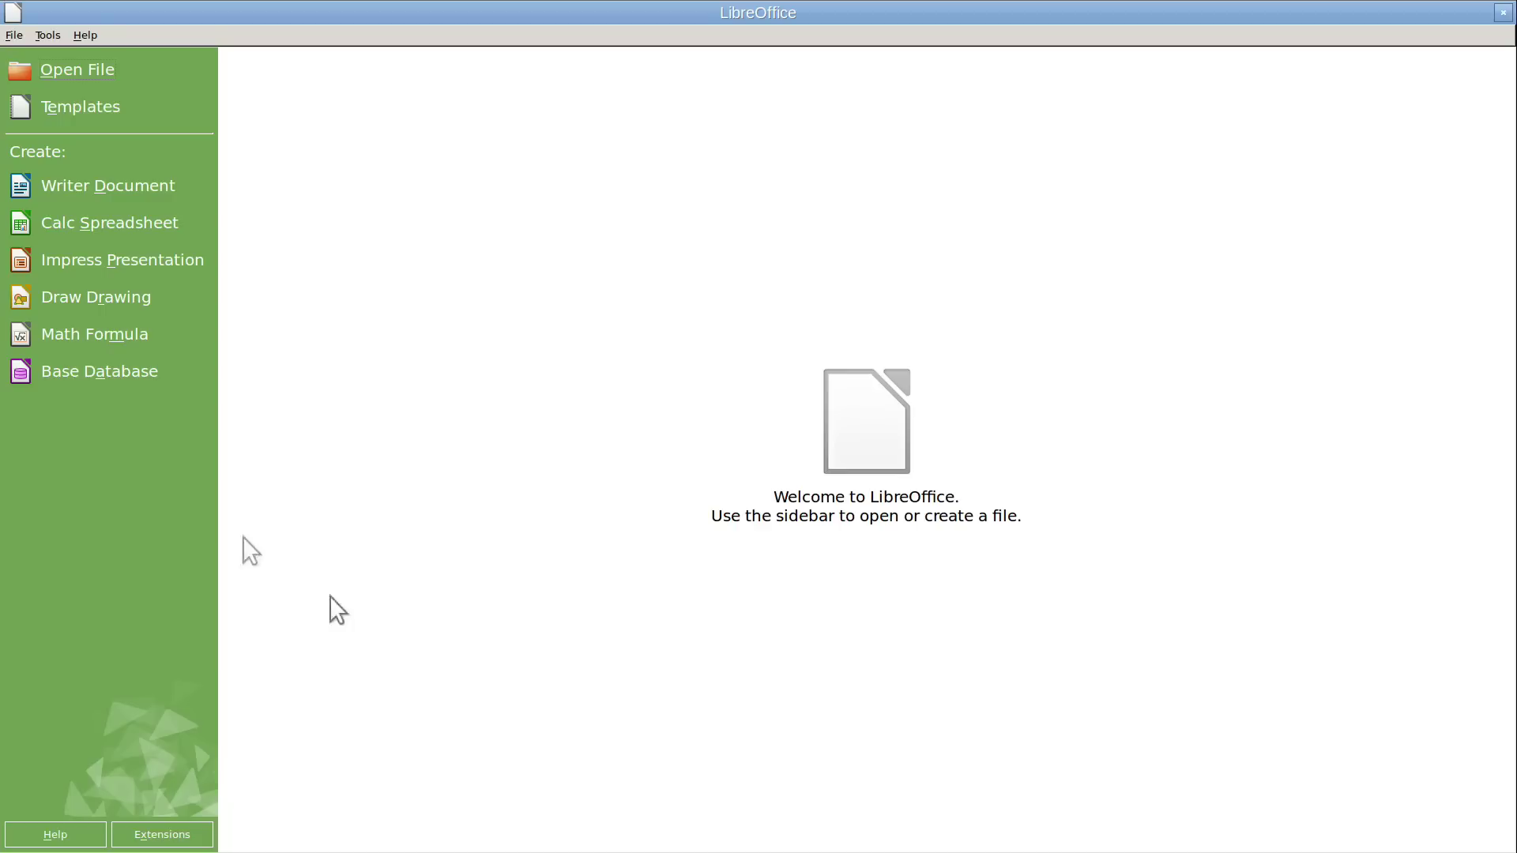
{"action": "left_click", "coordinate": [120, 196]}
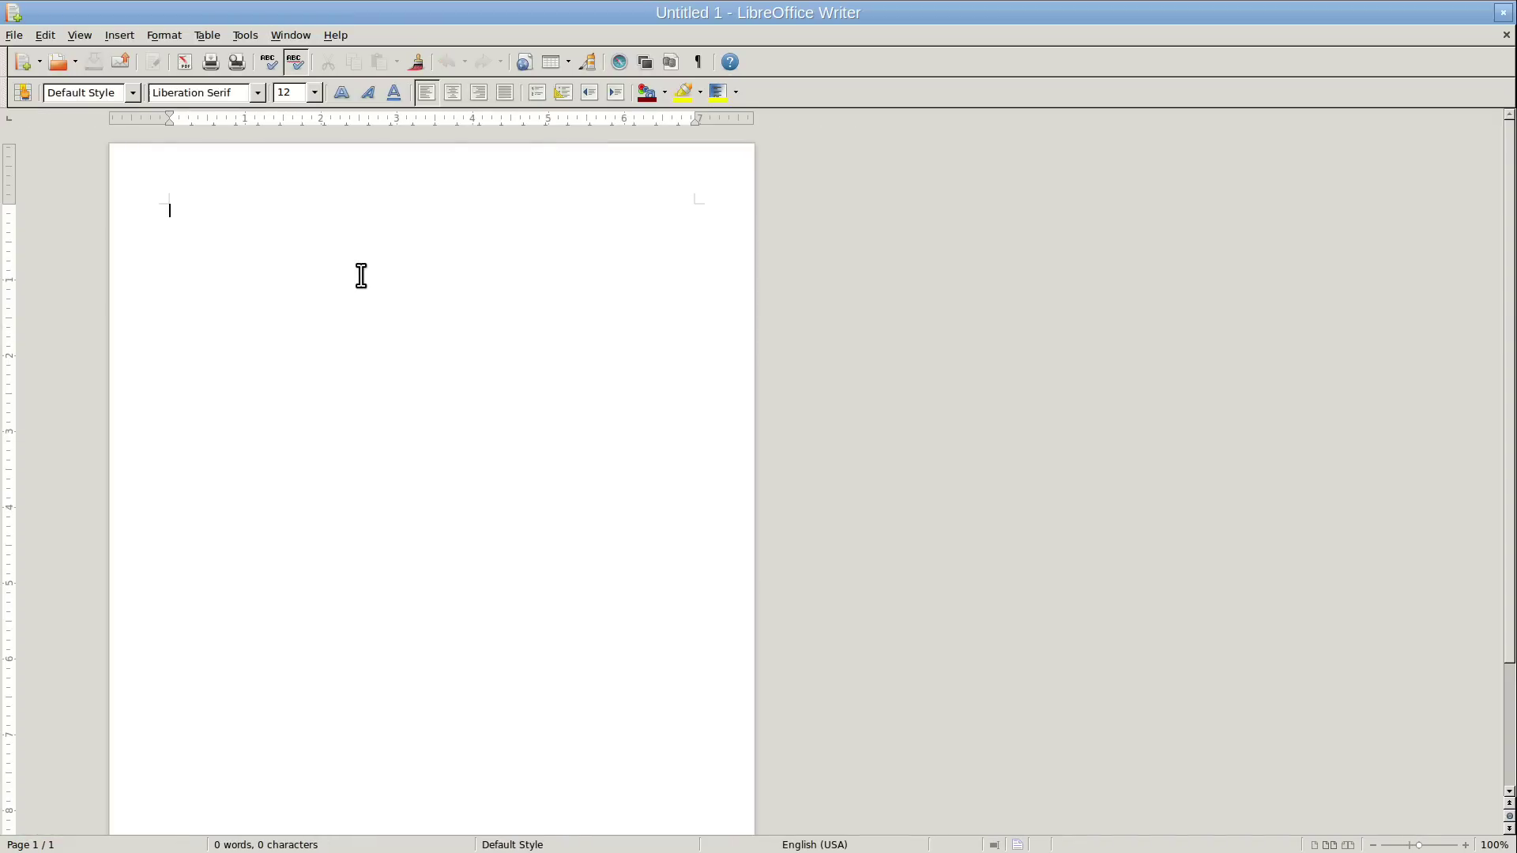
{"action": "type", "text": "Hello world"}
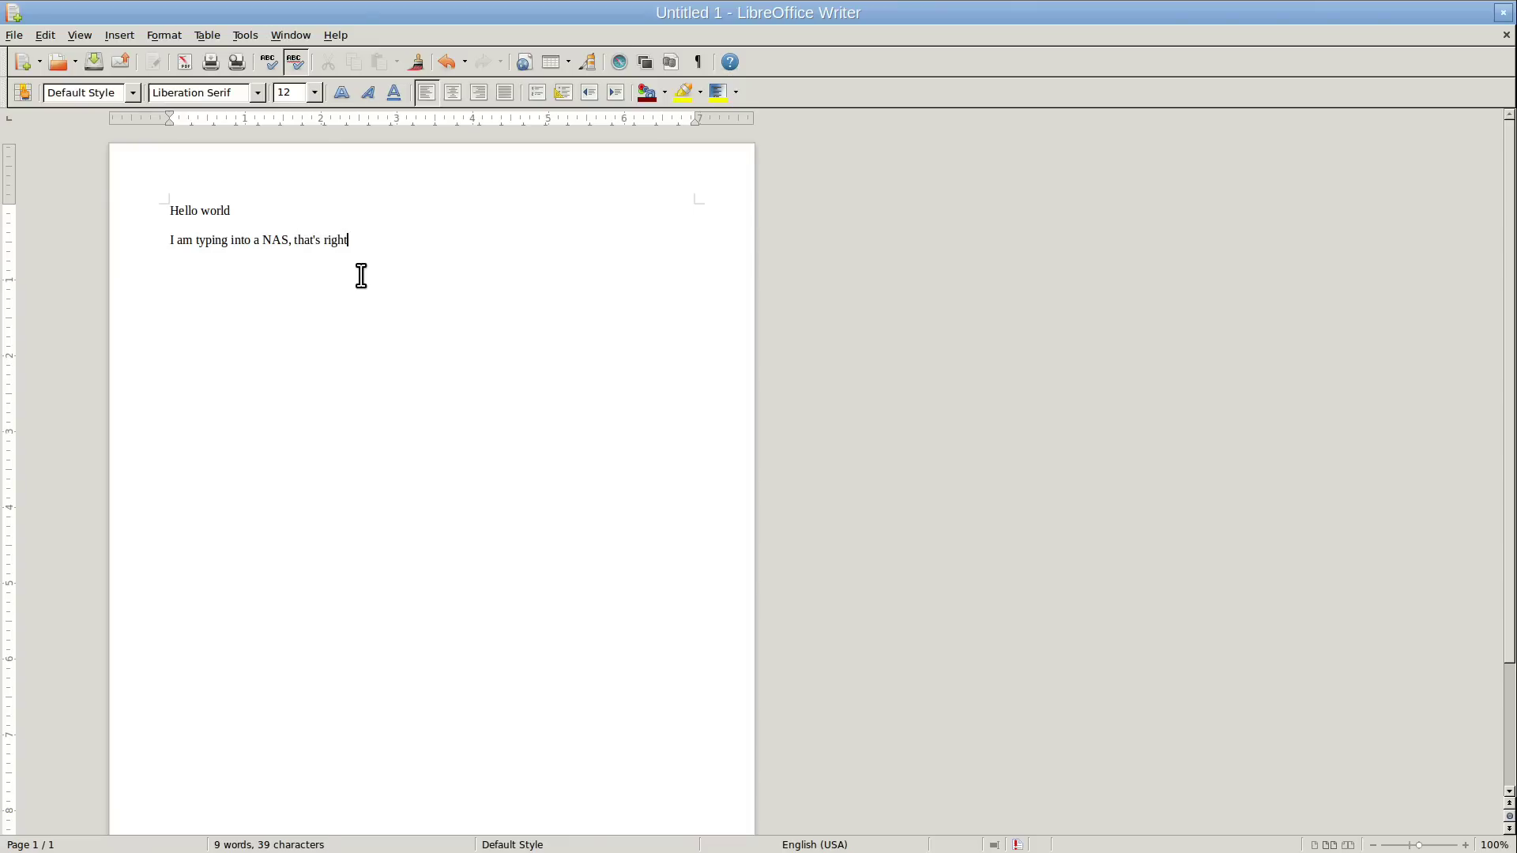
{"action": "type", "text": "a"}
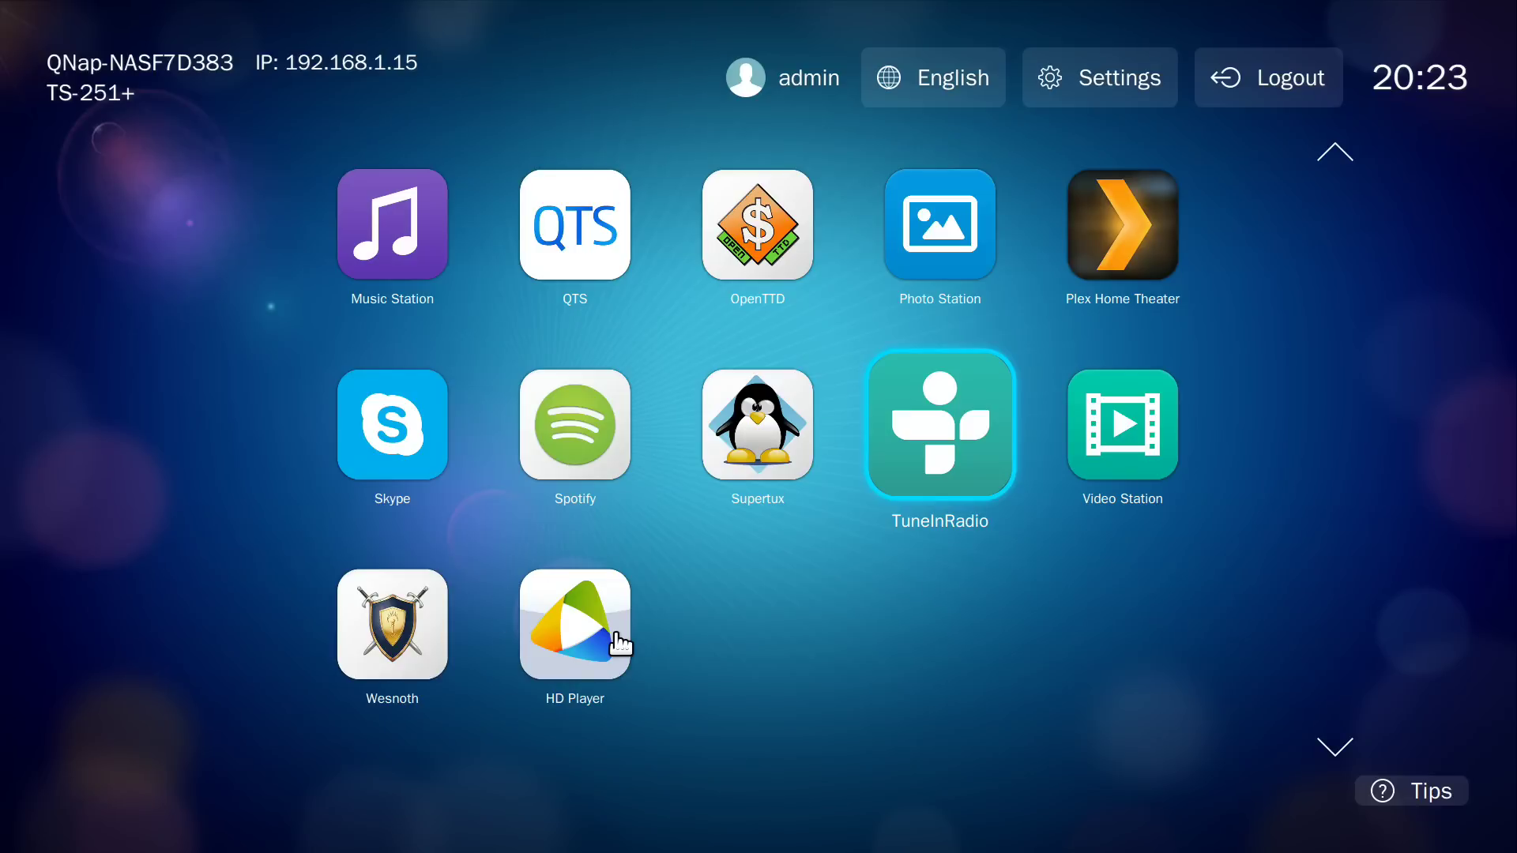
Launch OpenTTD from HD Station and pan the map beyond the desert town
{"action": "scroll", "coordinate": [625, 636], "scroll_direction": "up", "scroll_amount": 2}
{"action": "scroll", "coordinate": [798, 636], "scroll_direction": "down", "scroll_amount": 1}
{"action": "scroll", "coordinate": [786, 656], "scroll_direction": "up", "scroll_amount": 1}
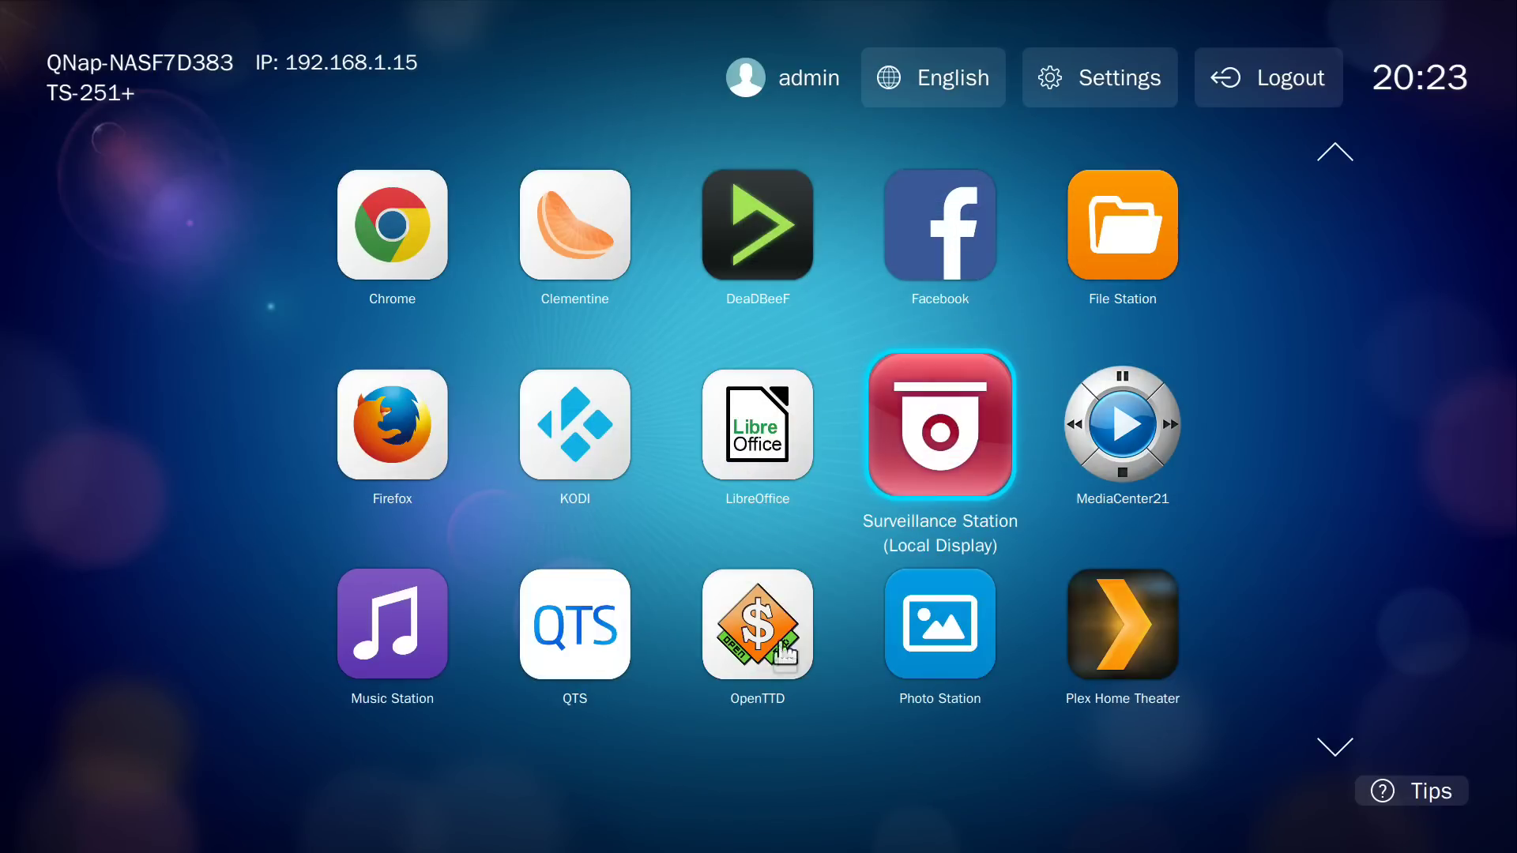
{"action": "scroll", "coordinate": [786, 616], "scroll_direction": "down", "scroll_amount": 1}
{"action": "left_click", "coordinate": [781, 475]}
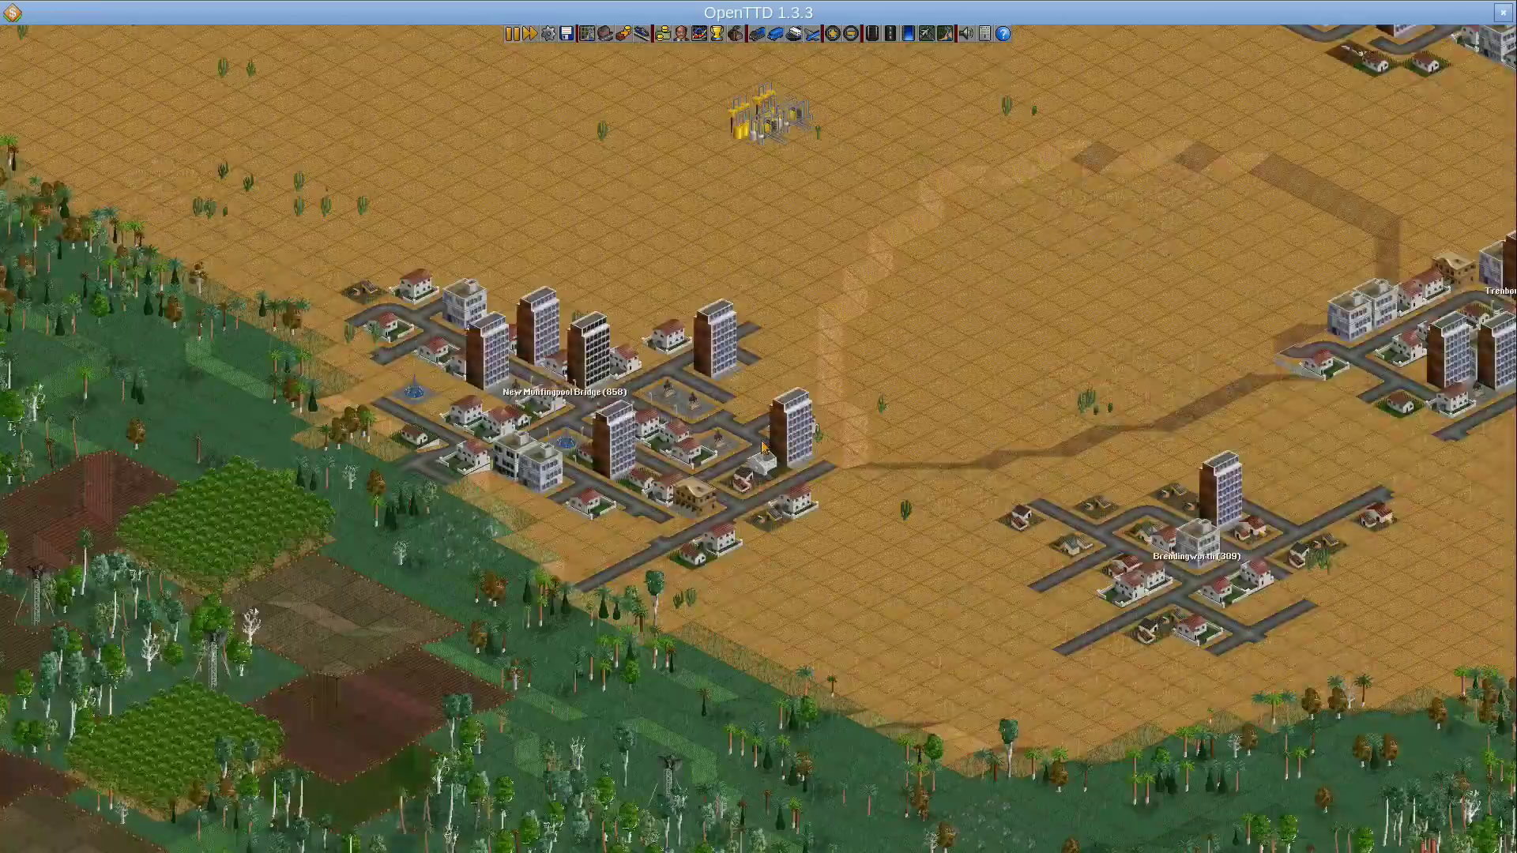
{"action": "scroll", "coordinate": [763, 447], "scroll_direction": "up", "scroll_amount": 1}
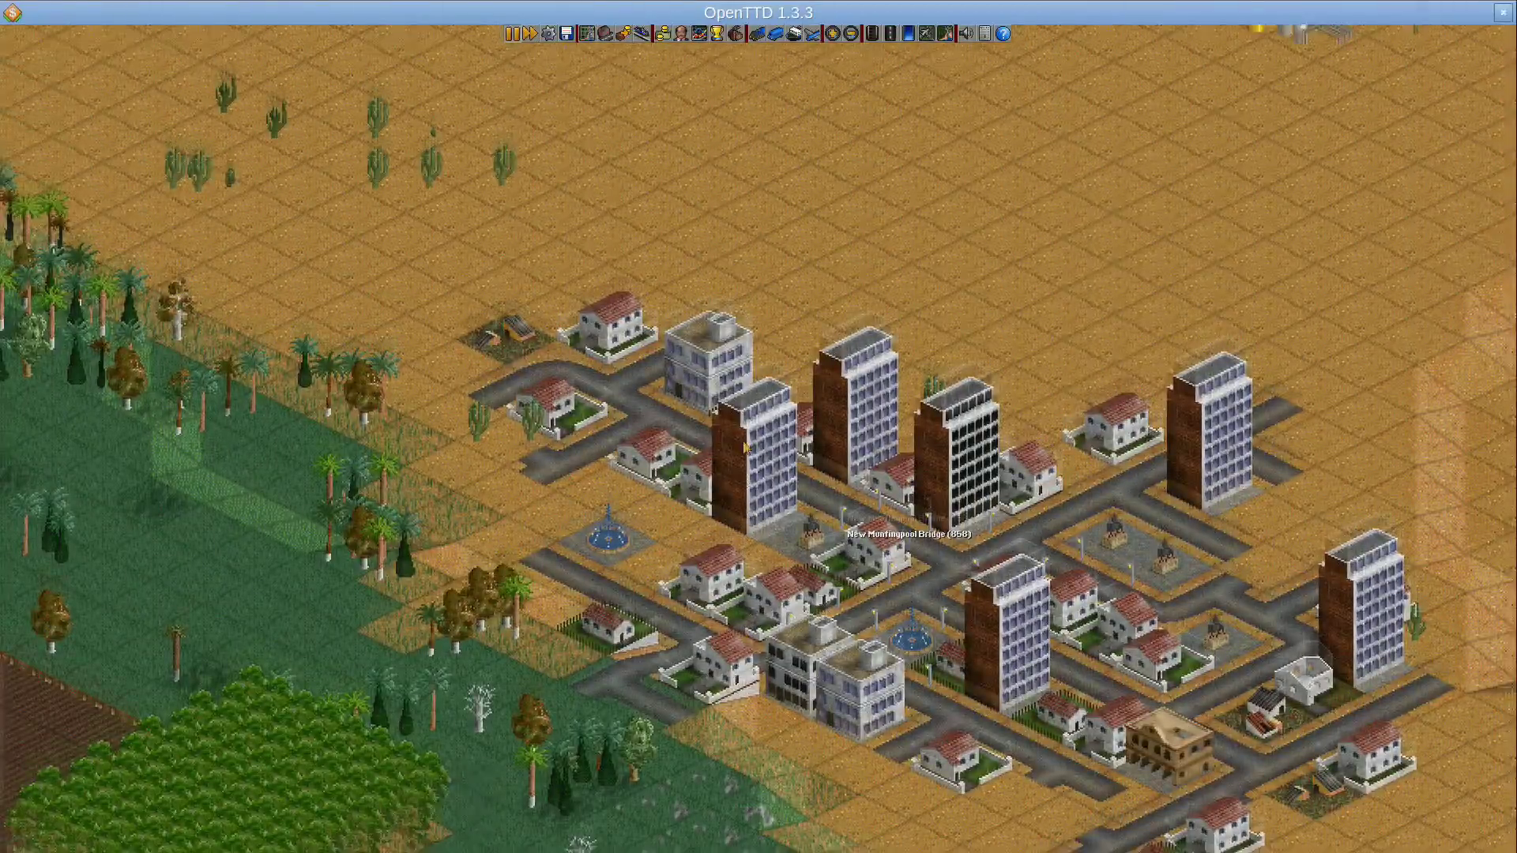
{"action": "left_click_drag", "start_coordinate": [745, 448], "coordinate": [586, 40]}
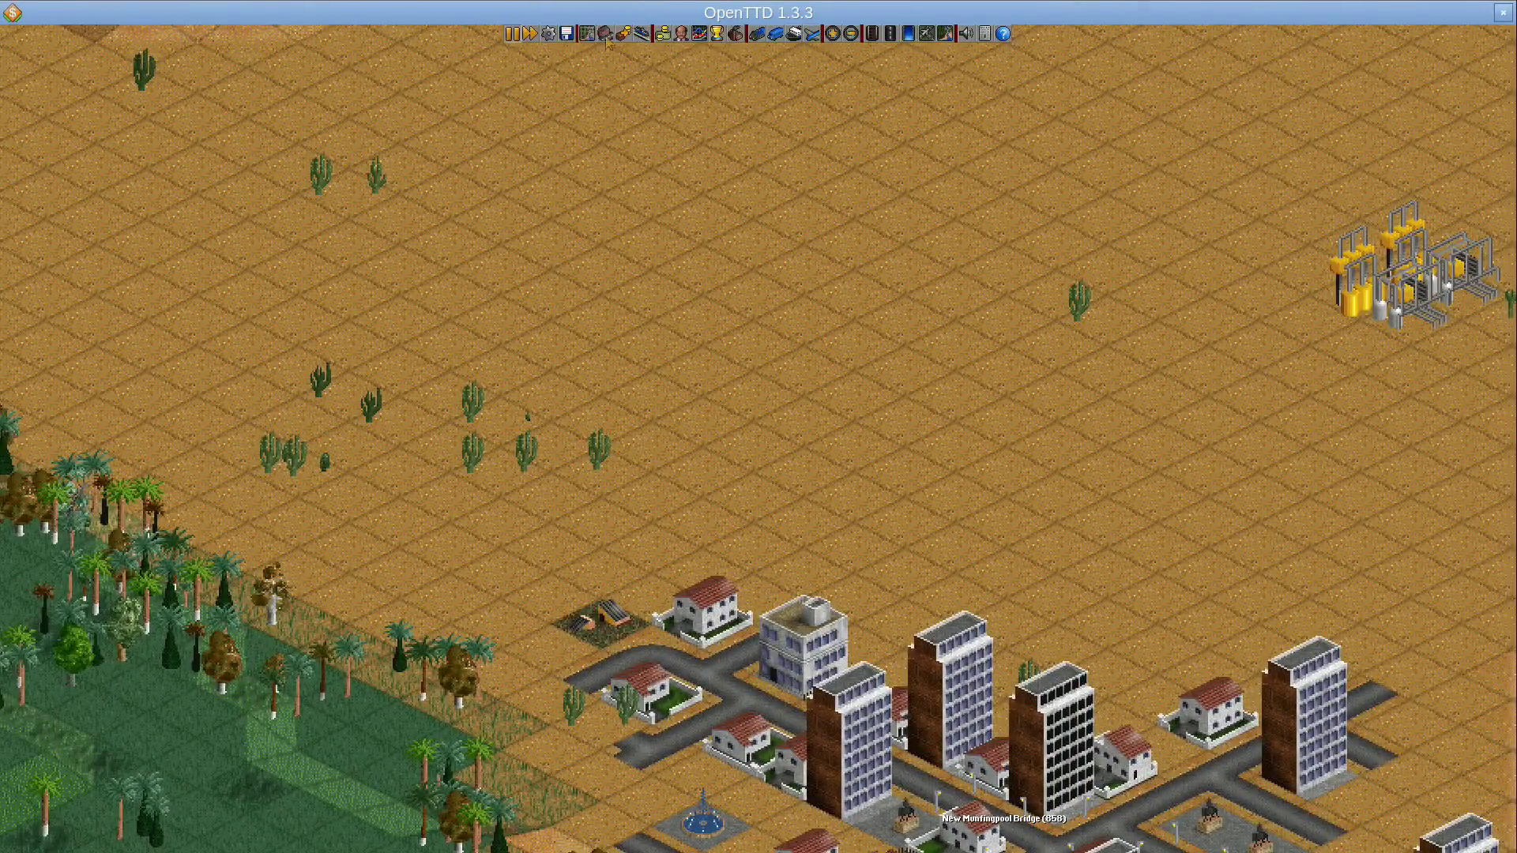
Open the Industries list, airport building tools, Towns directory and the world overview map
{"action": "left_click", "coordinate": [735, 37]}
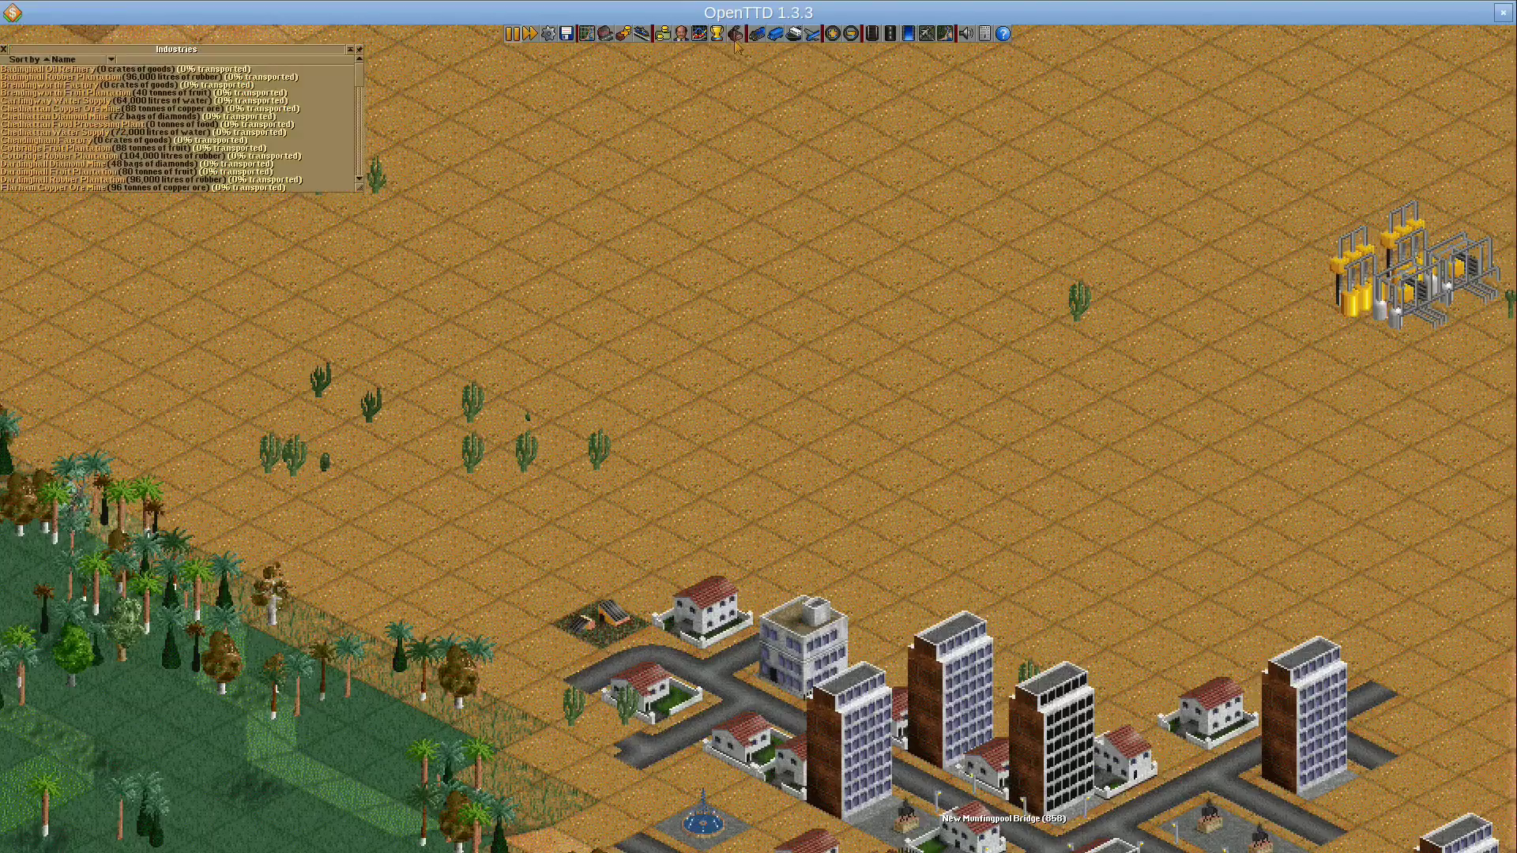
{"action": "left_click", "coordinate": [100, 115]}
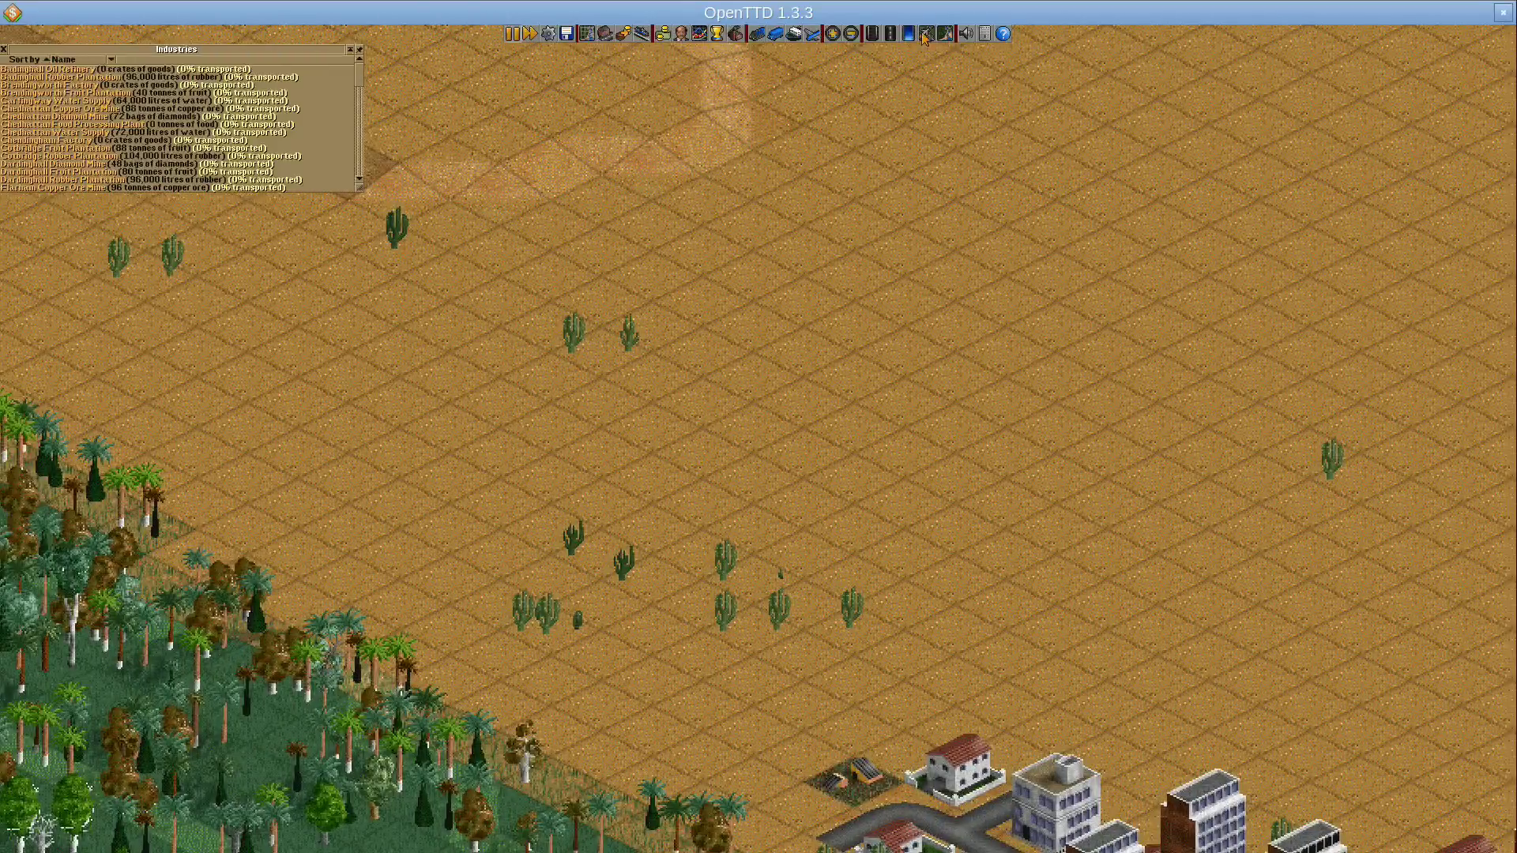
{"action": "left_click", "coordinate": [925, 34]}
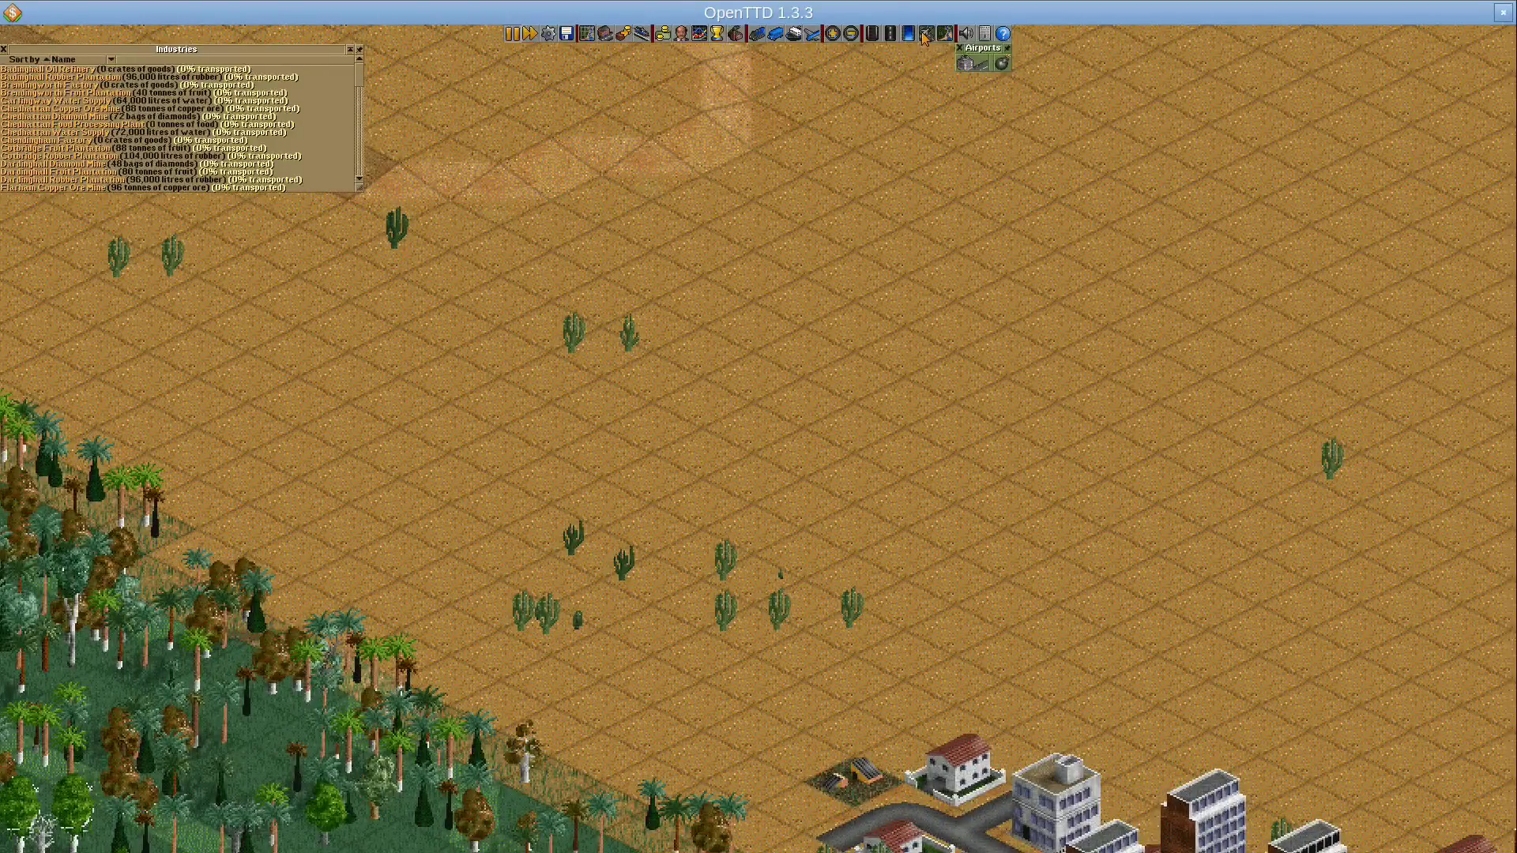
{"action": "key", "text": "Down"}
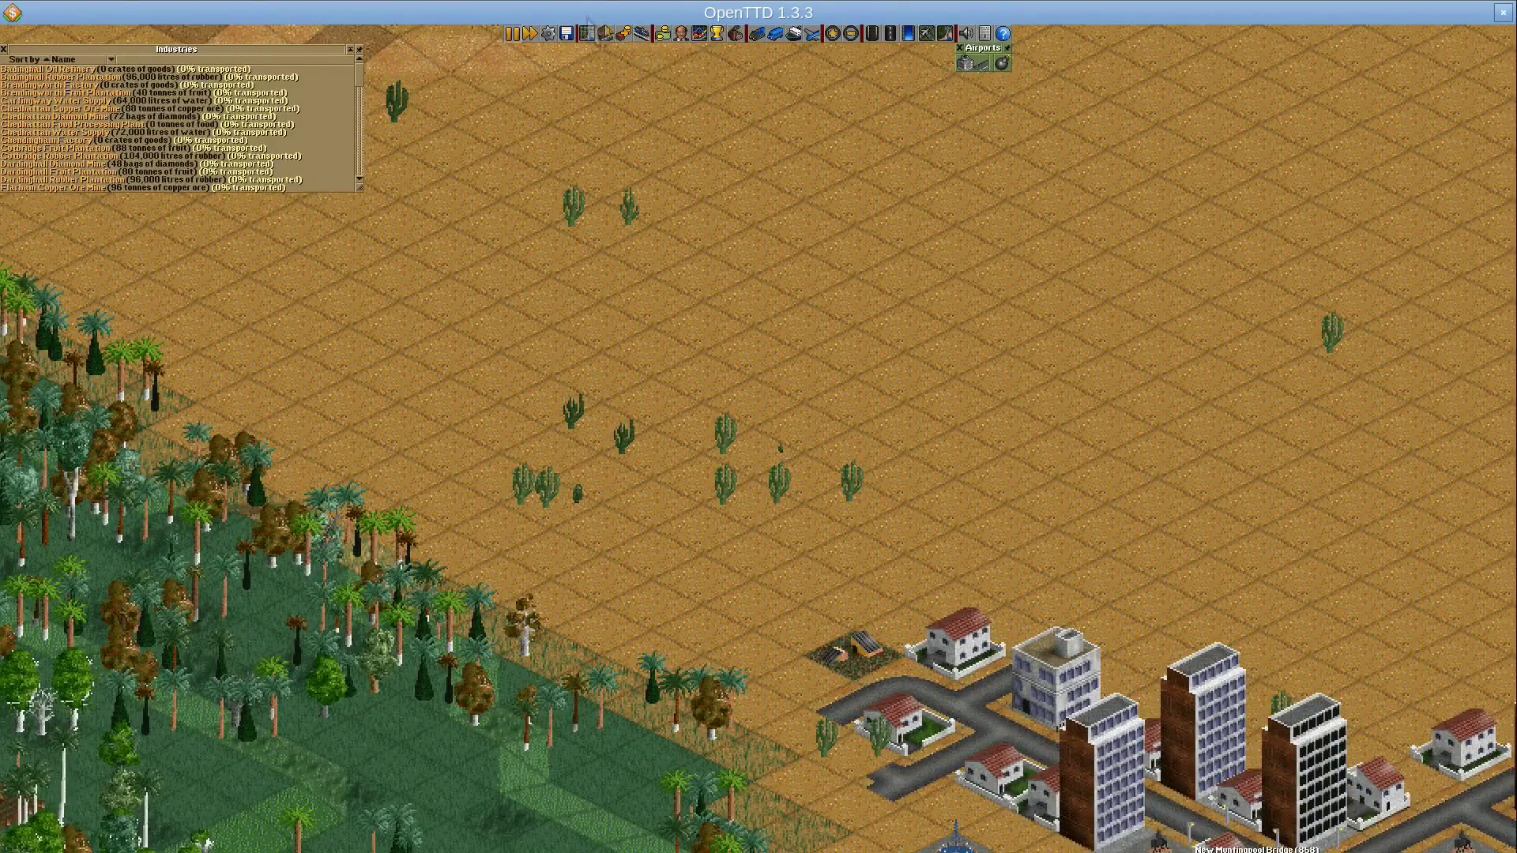
{"action": "left_click", "coordinate": [605, 34]}
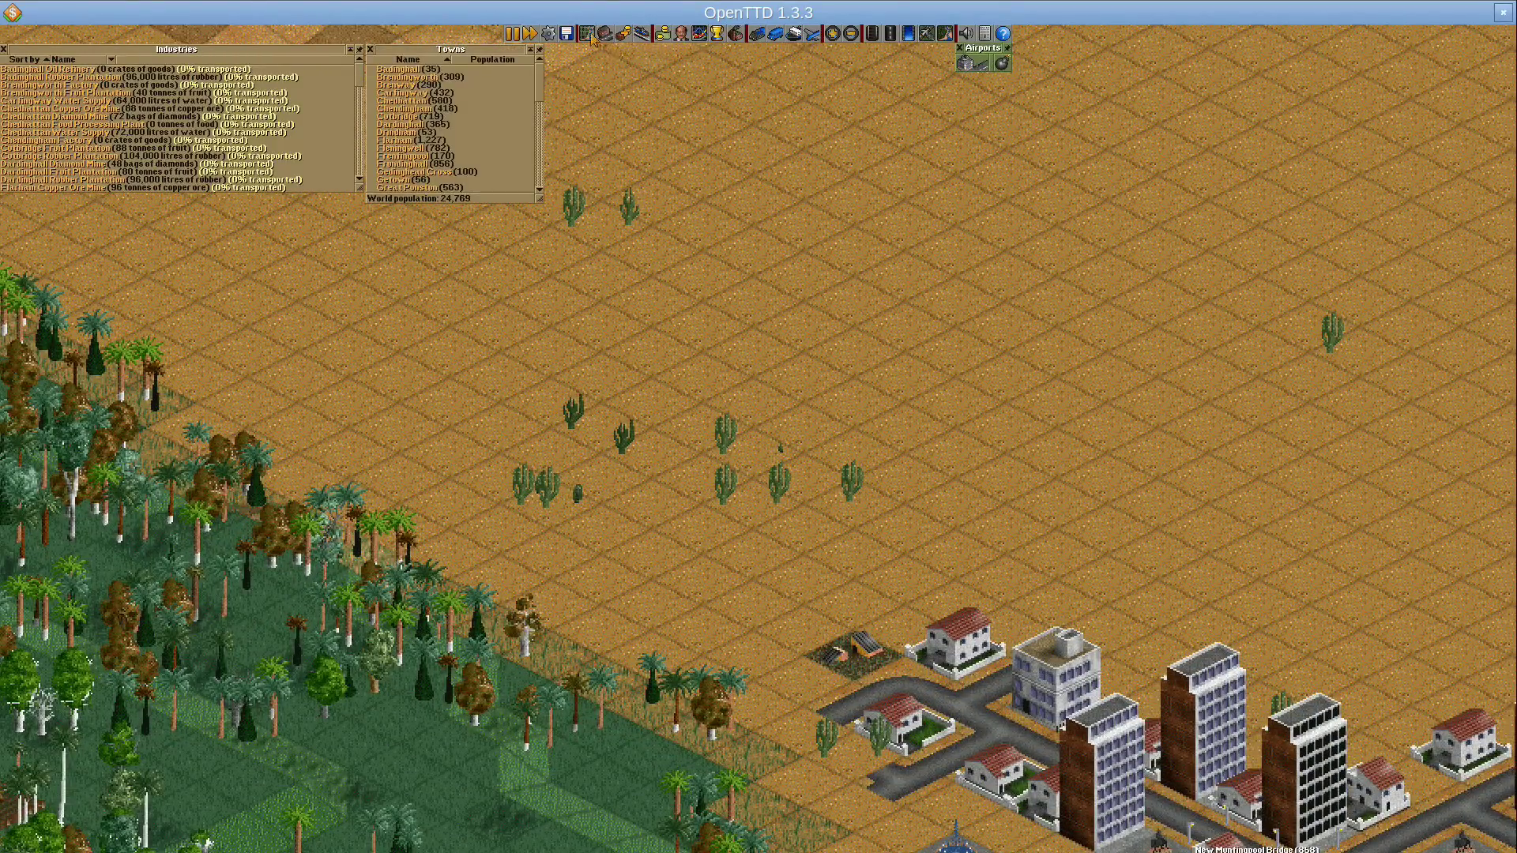
{"action": "left_click", "coordinate": [589, 35]}
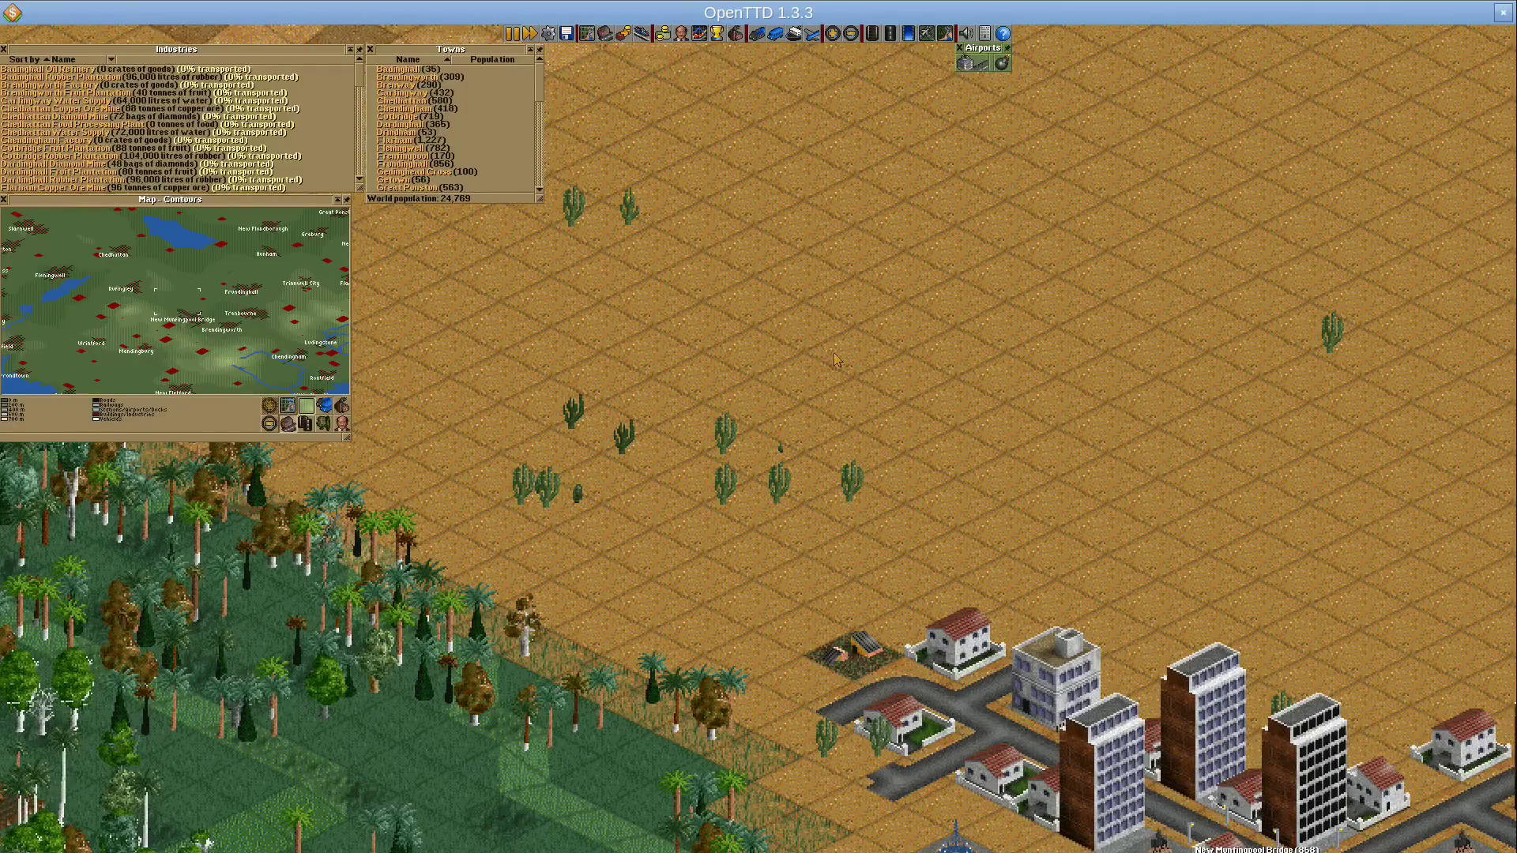
{"action": "scroll", "coordinate": [901, 458], "scroll_direction": "down", "scroll_amount": 3}
{"action": "scroll", "coordinate": [972, 527], "scroll_direction": "down", "scroll_amount": 9}
{"action": "scroll", "coordinate": [971, 528], "scroll_direction": "right", "scroll_amount": 7}
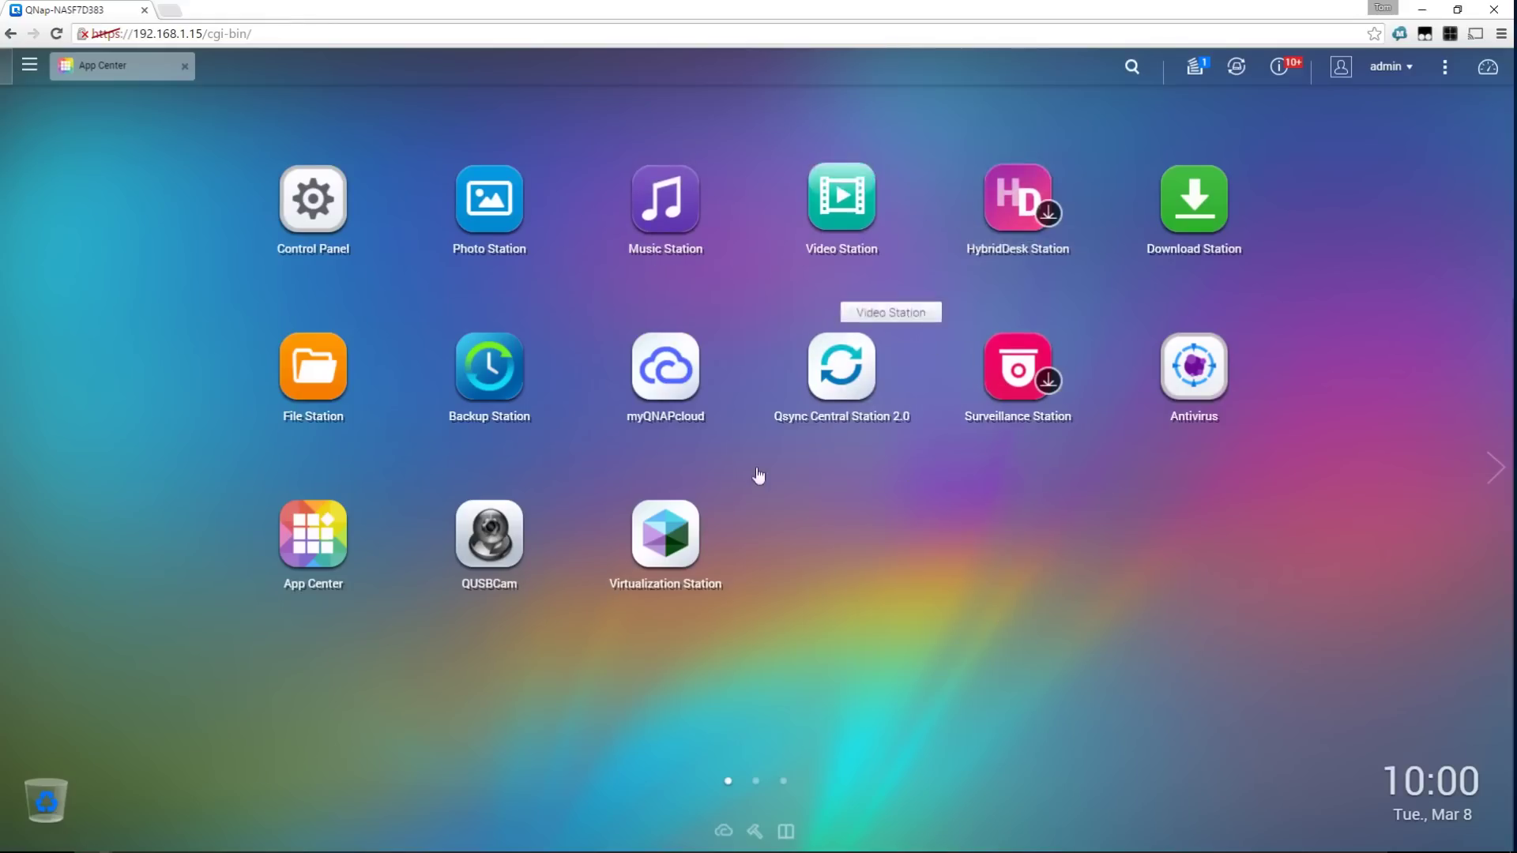
Launch Virtualization Station and accept the port 8089 connection notice
{"action": "left_click", "coordinate": [667, 564]}
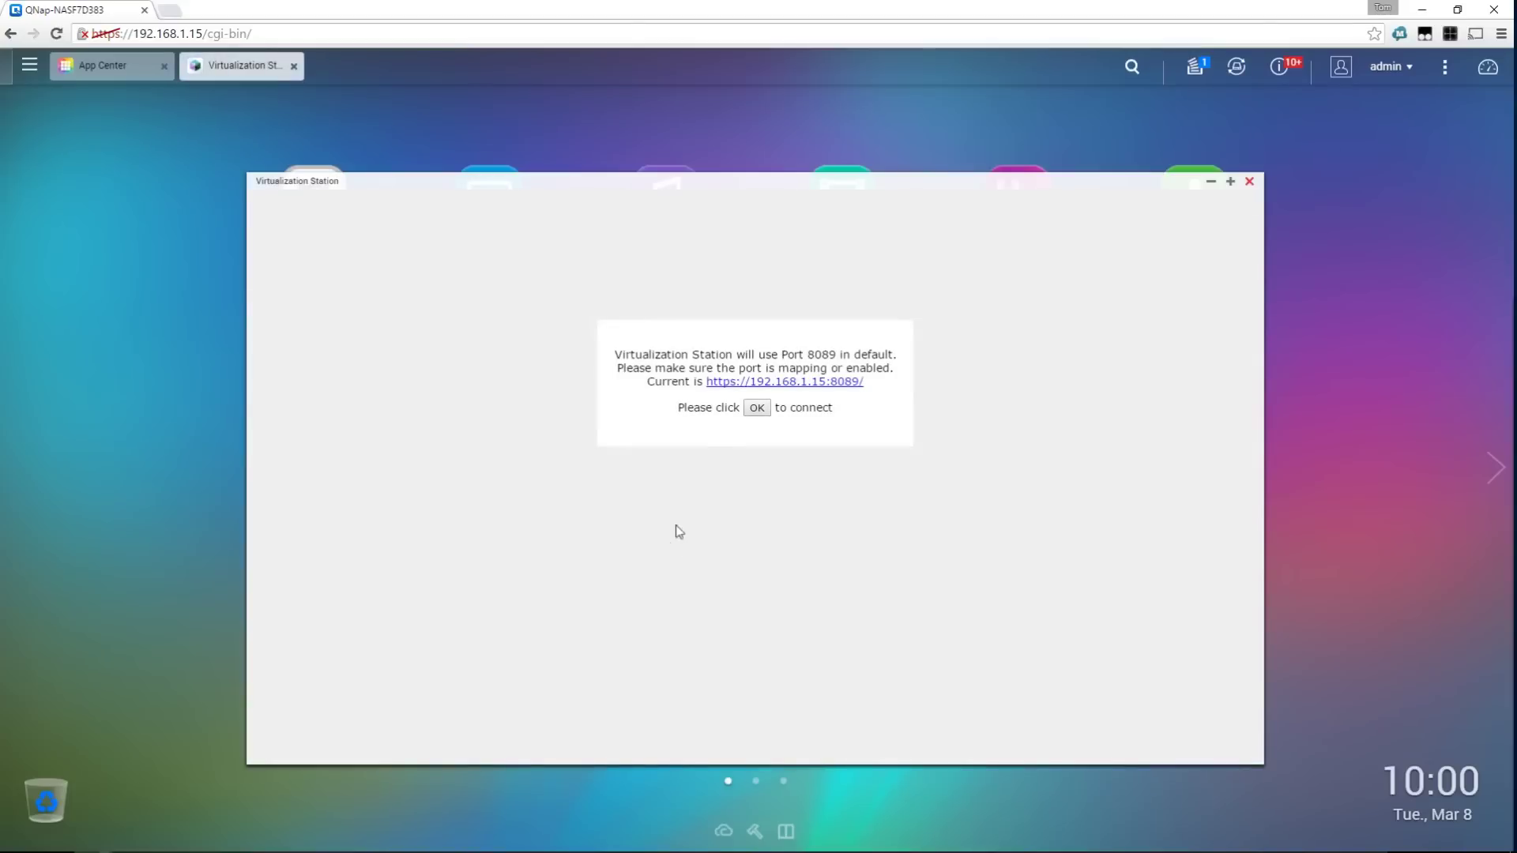
{"action": "left_click_drag", "start_coordinate": [788, 356], "coordinate": [865, 355]}
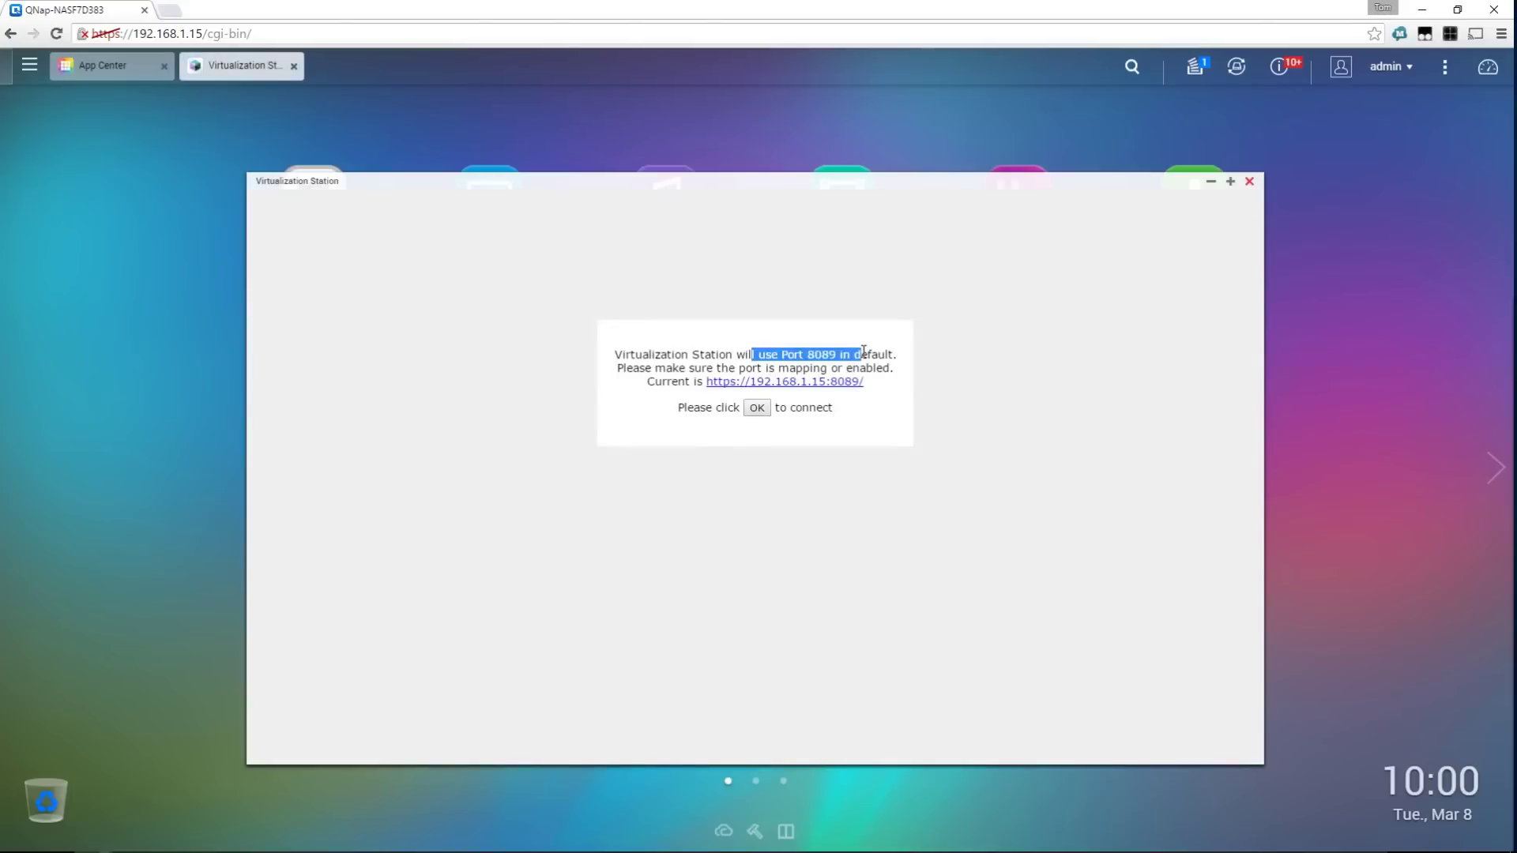
{"action": "left_click", "coordinate": [856, 353]}
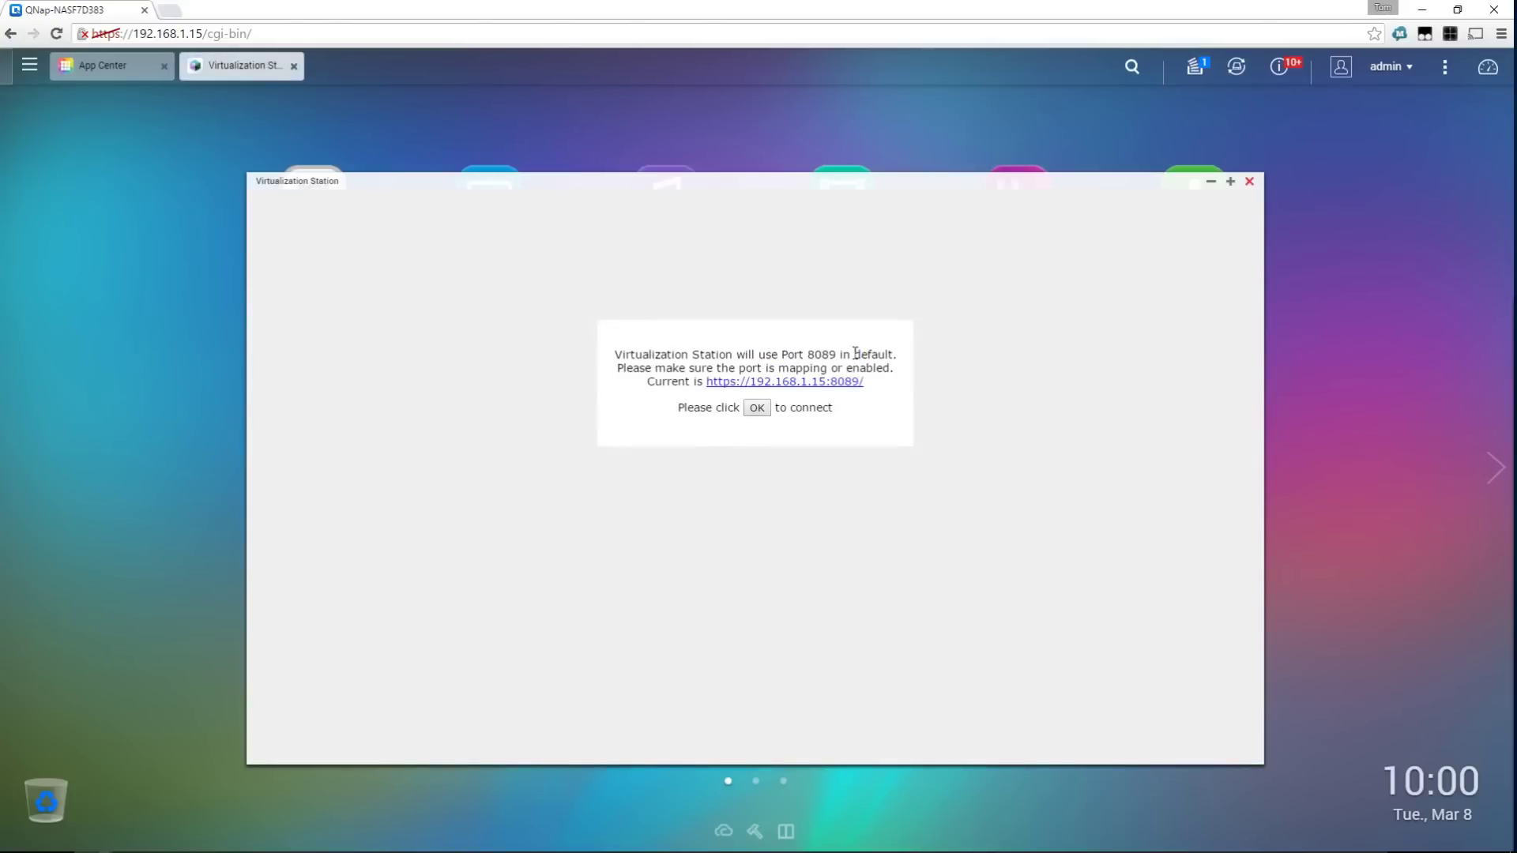
{"action": "left_click", "coordinate": [768, 413]}
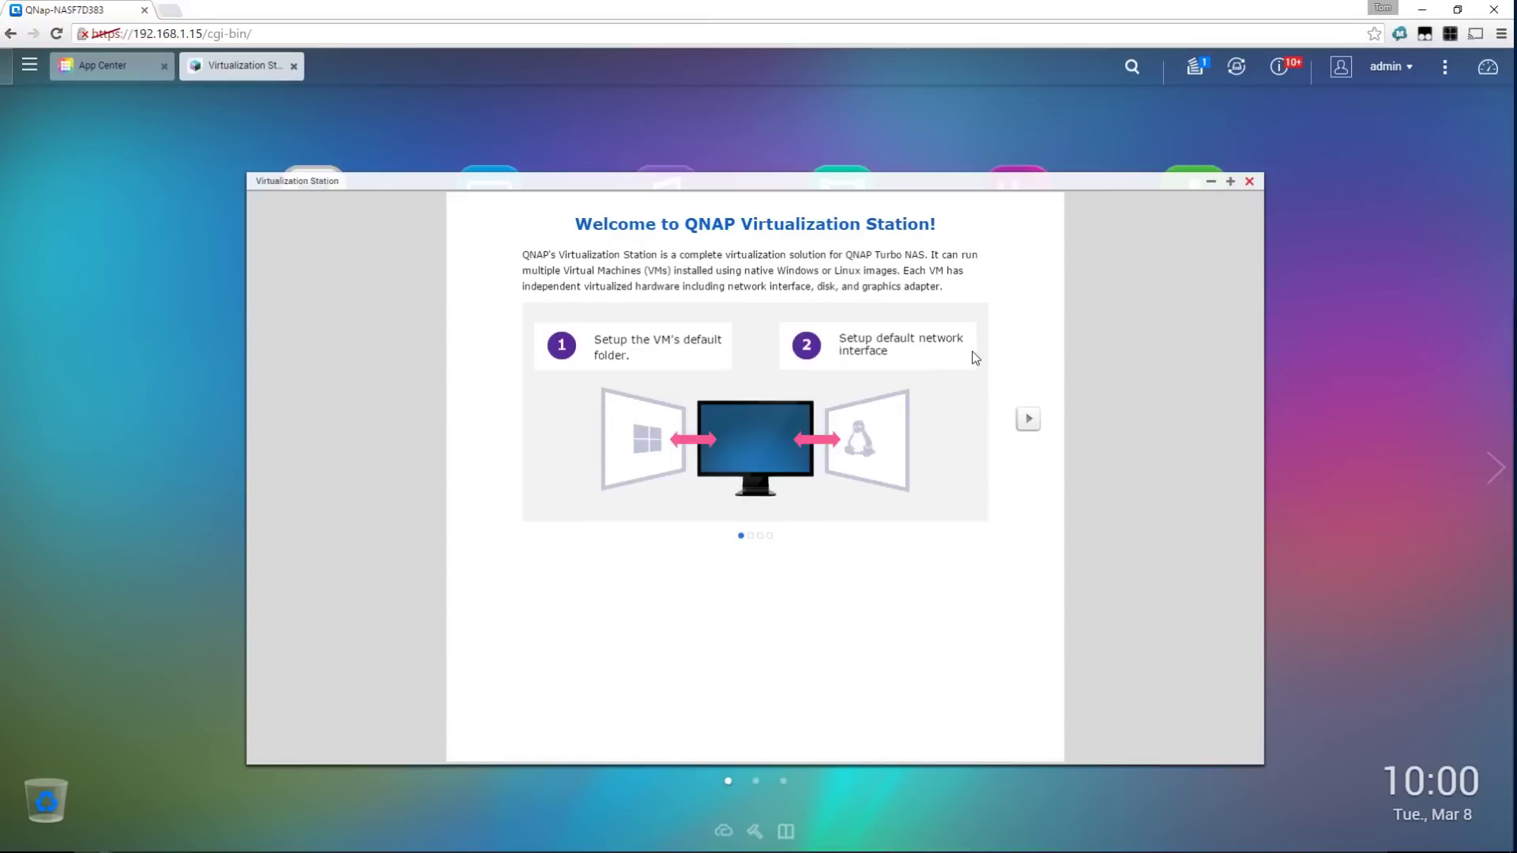
Create a 'Virtualisation' subfolder under Public, make it the VM default folder, and continue
{"action": "left_click", "coordinate": [1027, 419]}
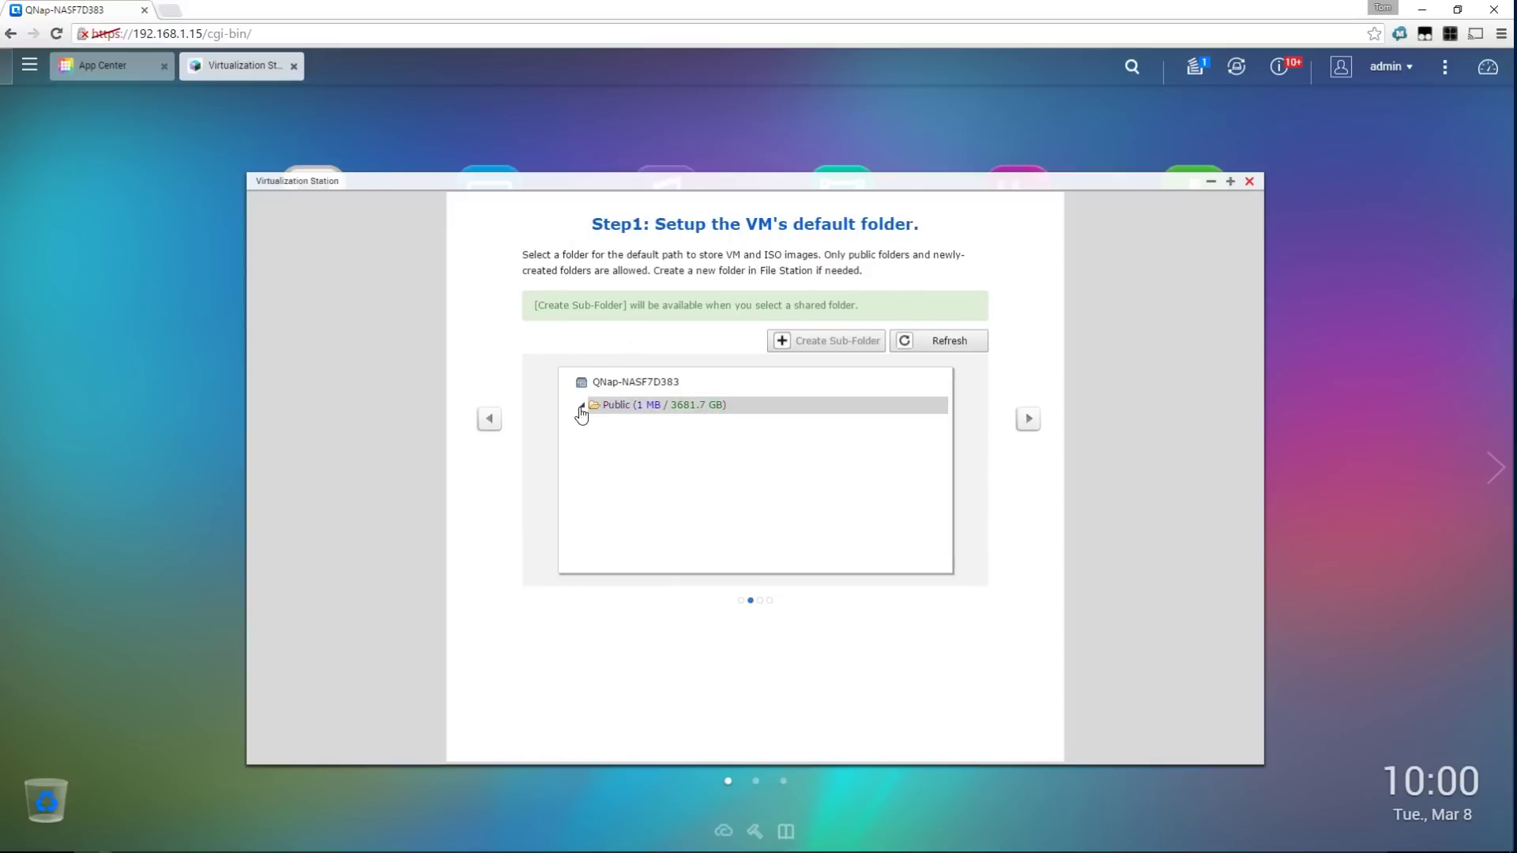
{"action": "left_click", "coordinate": [640, 411]}
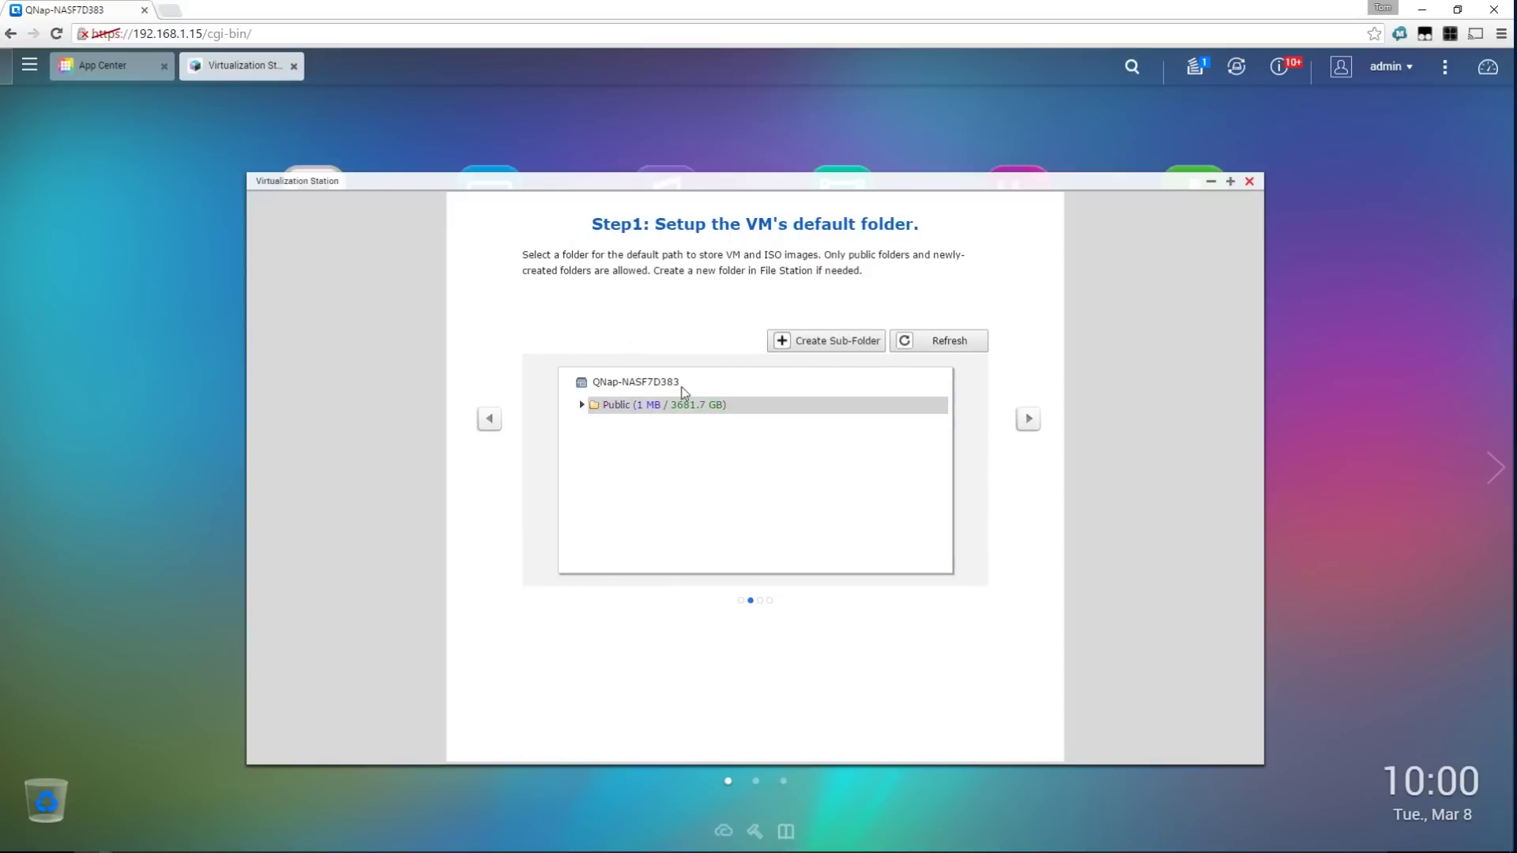
{"action": "left_click", "coordinate": [842, 344]}
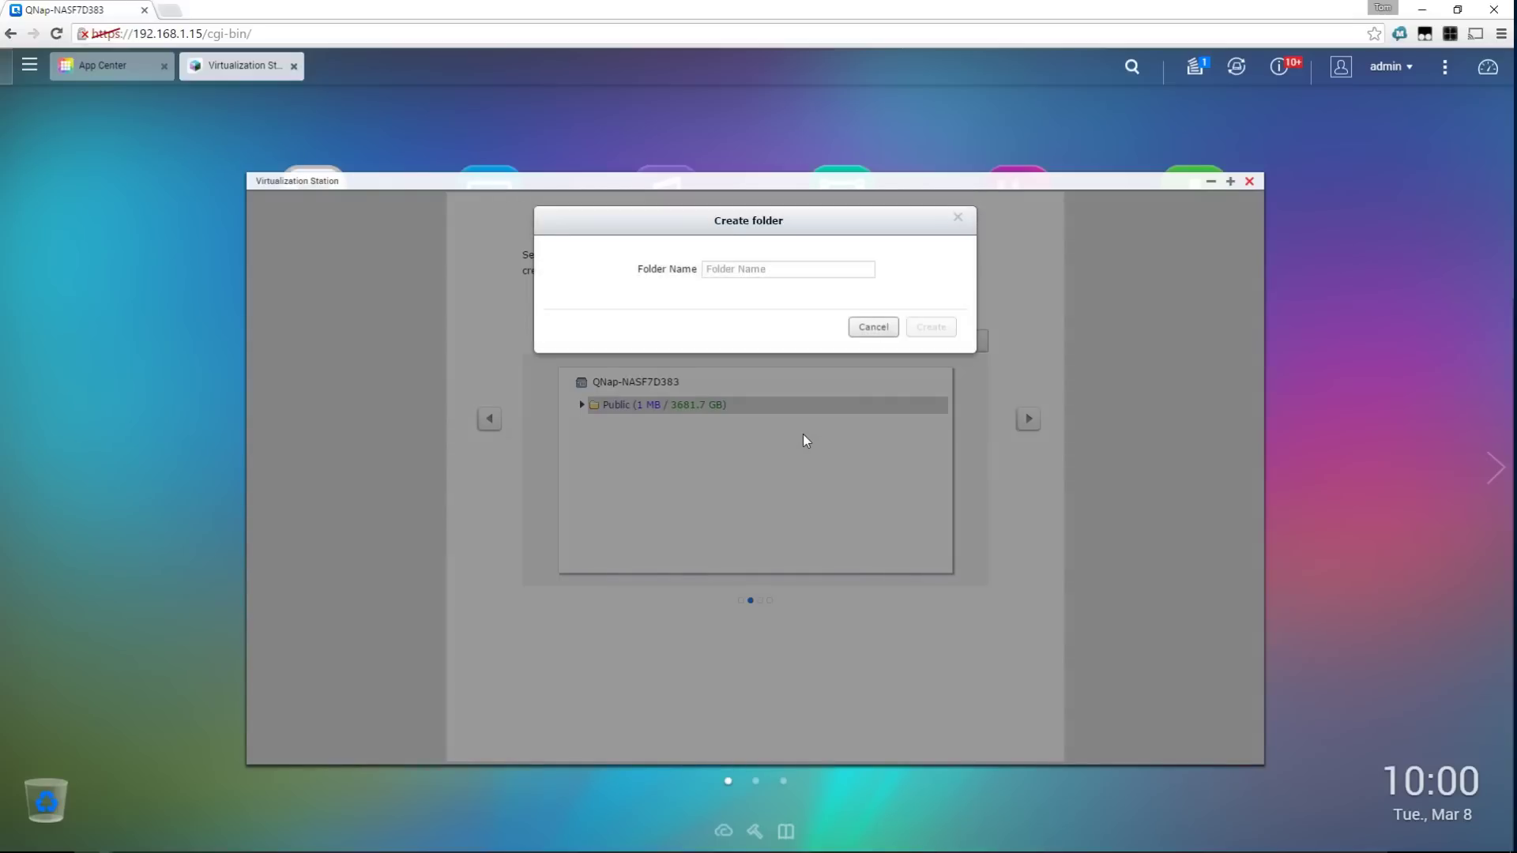
{"action": "left_click", "coordinate": [789, 272]}
{"action": "type", "text": "Virtualisation"}
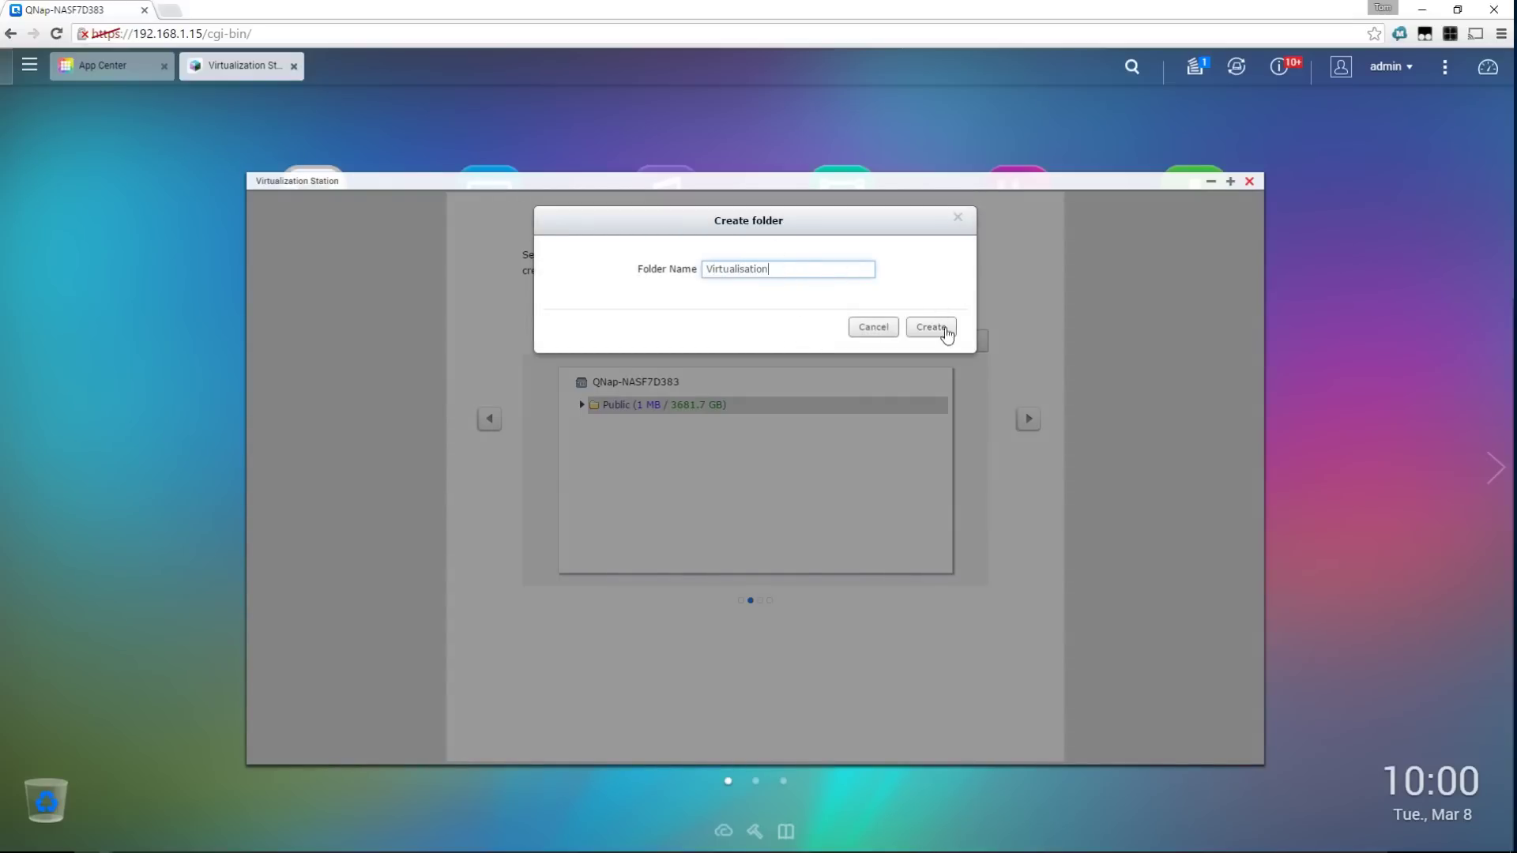
{"action": "left_click", "coordinate": [945, 331]}
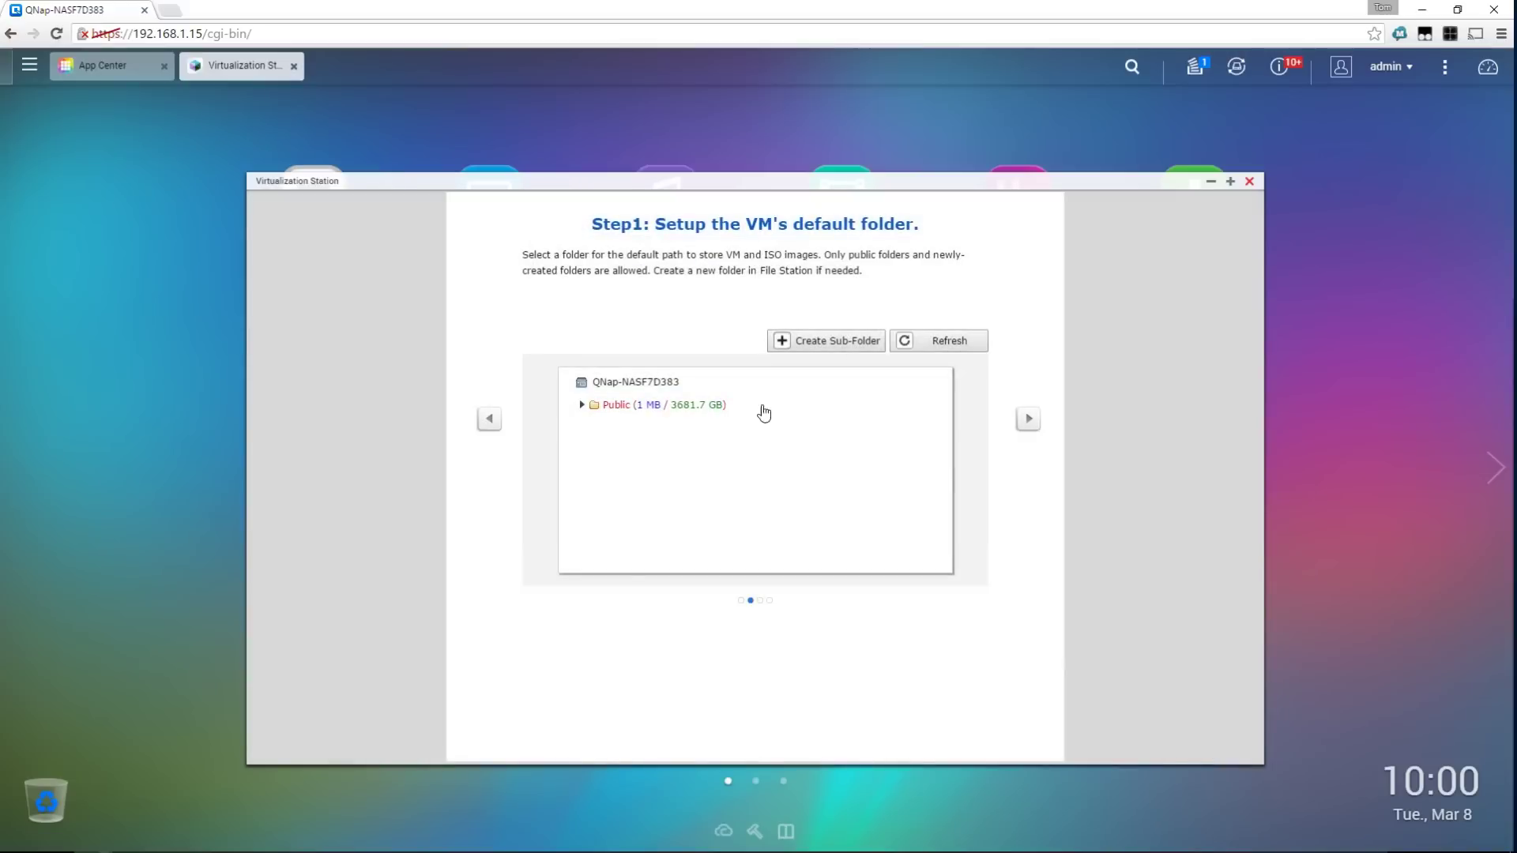
{"action": "left_click", "coordinate": [583, 407]}
{"action": "left_click", "coordinate": [618, 429]}
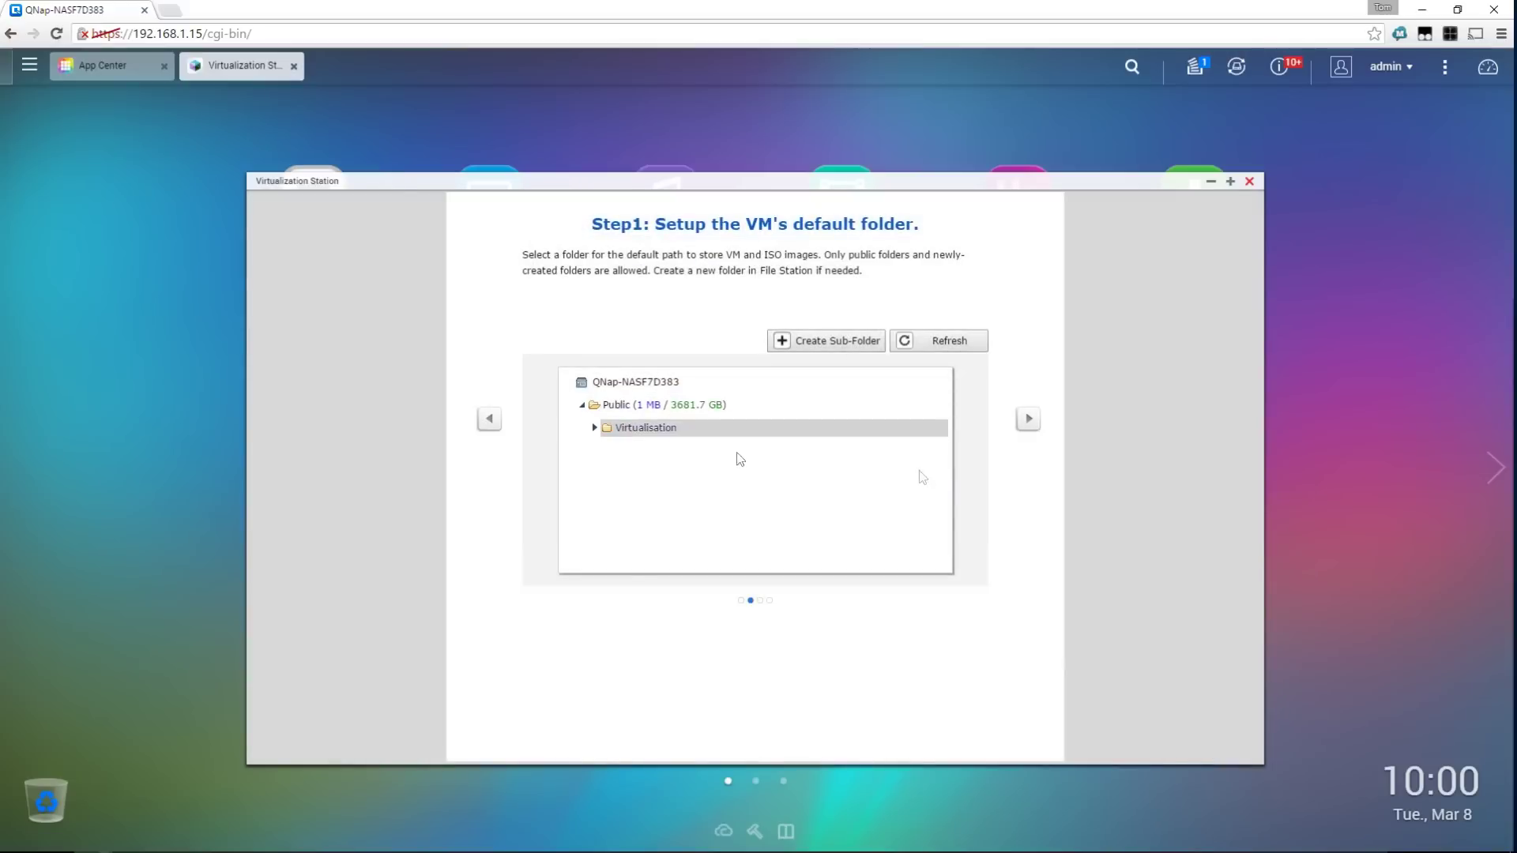
{"action": "left_click", "coordinate": [1027, 419]}
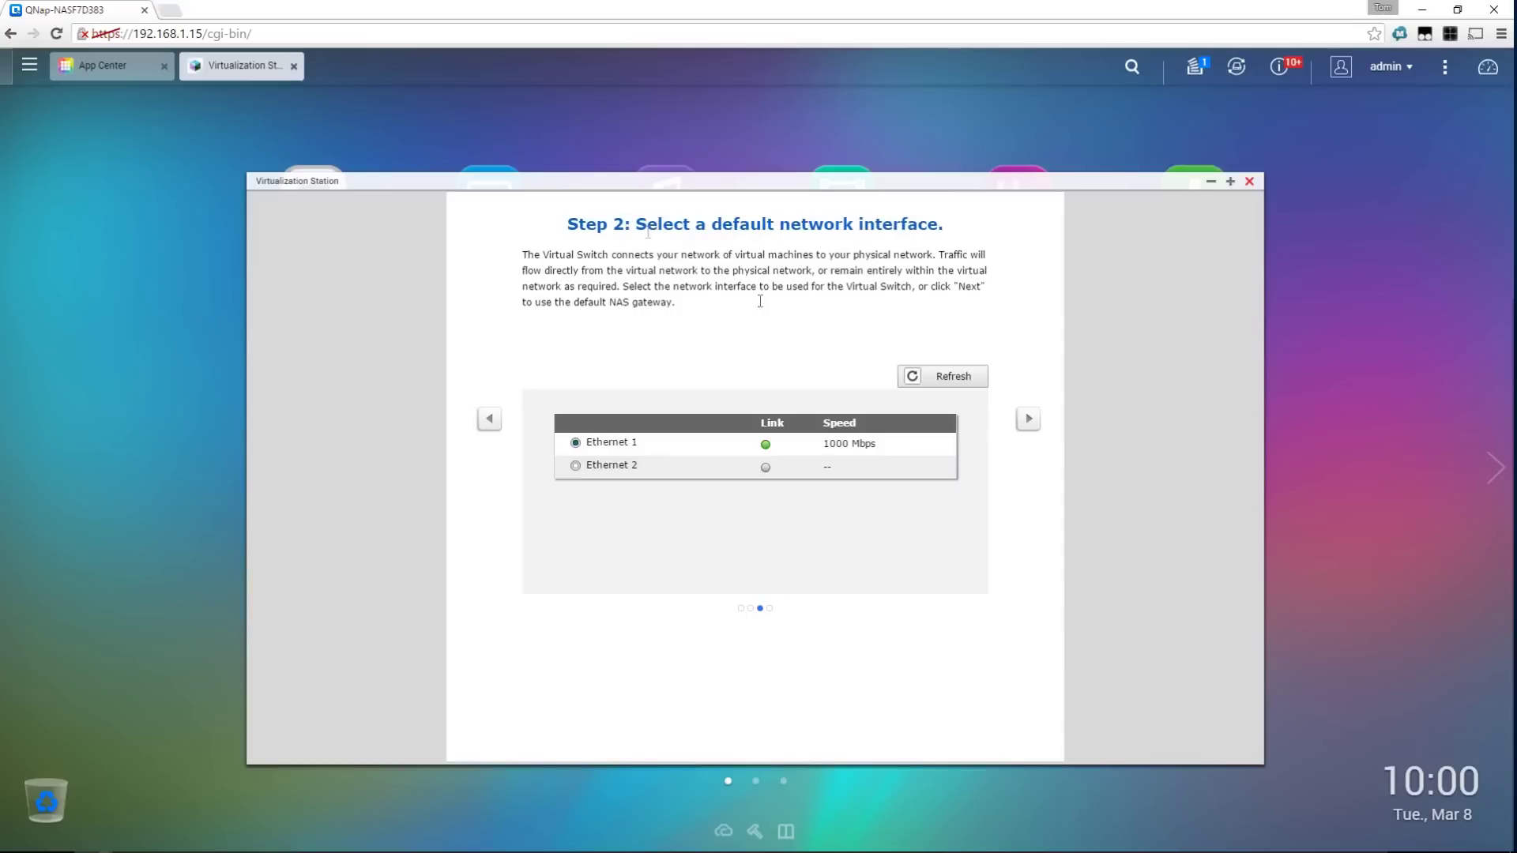
Keep Ethernet 1 as the default network, finish setup, and dismiss the intro pages
{"action": "left_click", "coordinate": [1028, 420]}
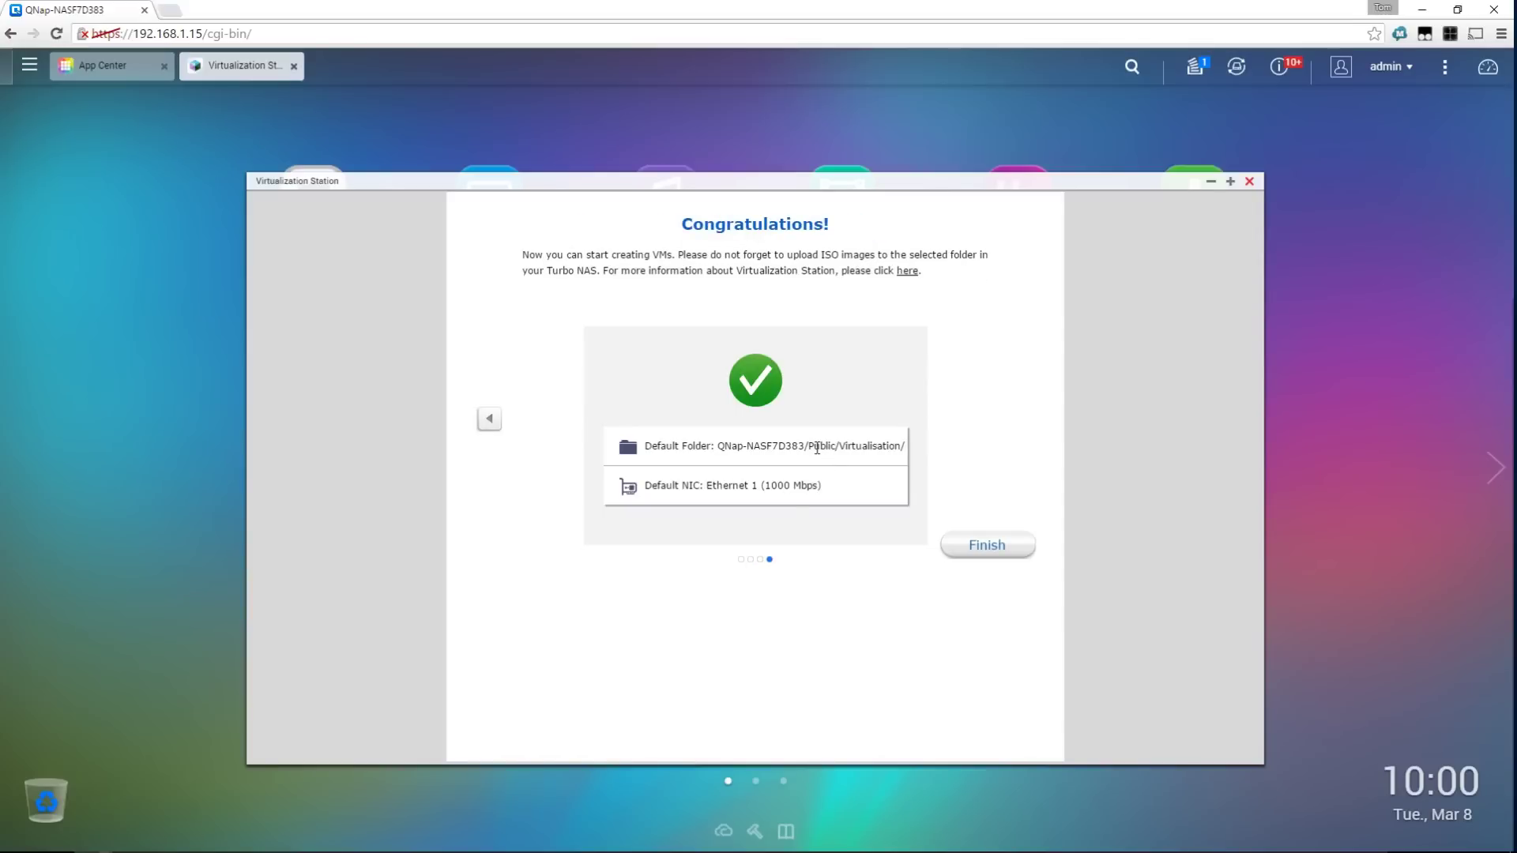
{"action": "left_click", "coordinate": [998, 547]}
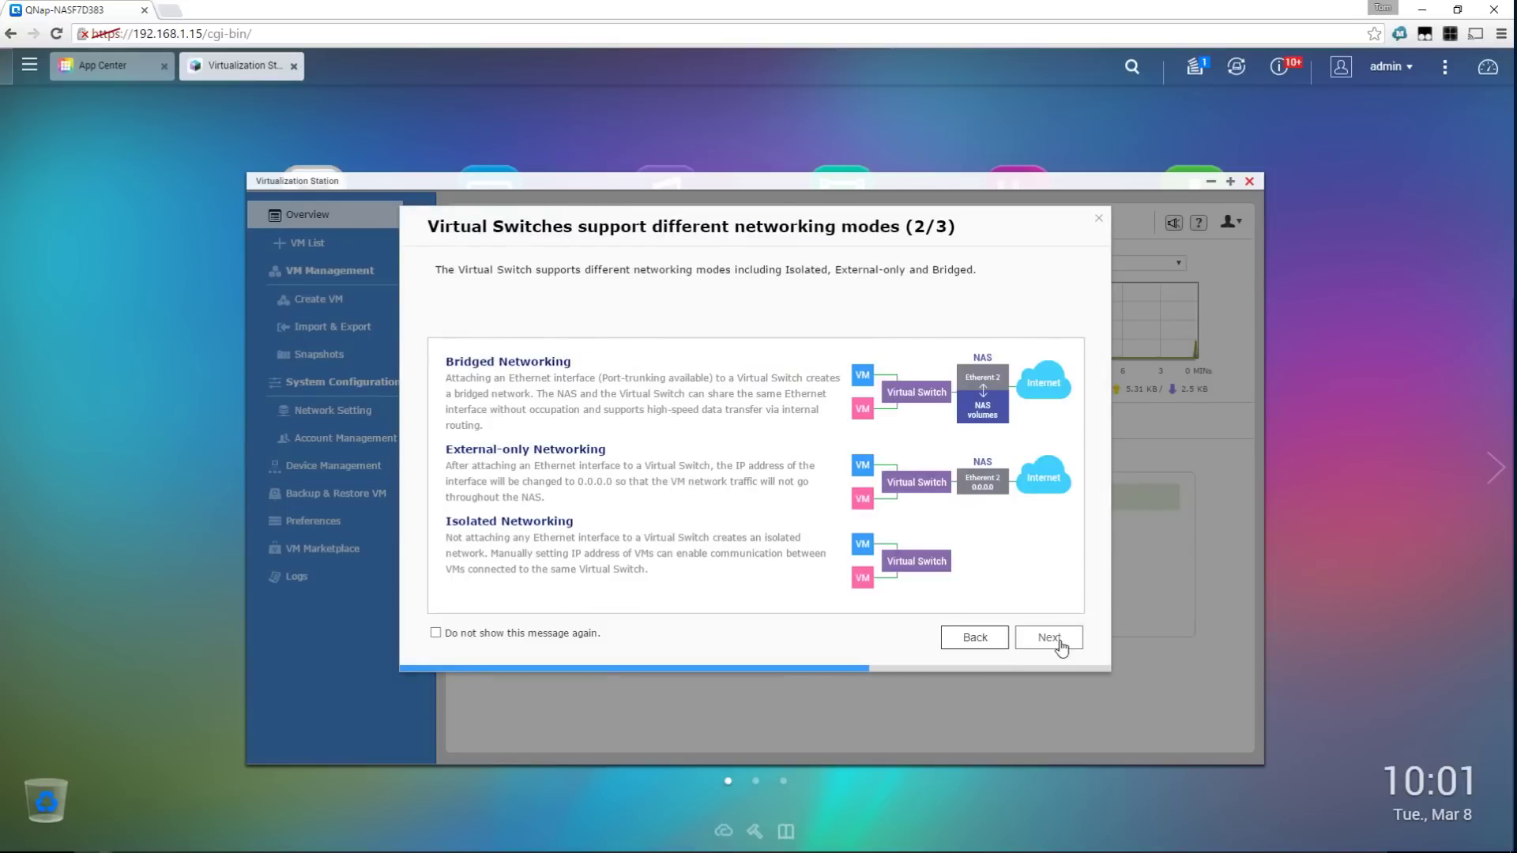
{"action": "left_click", "coordinate": [1054, 640]}
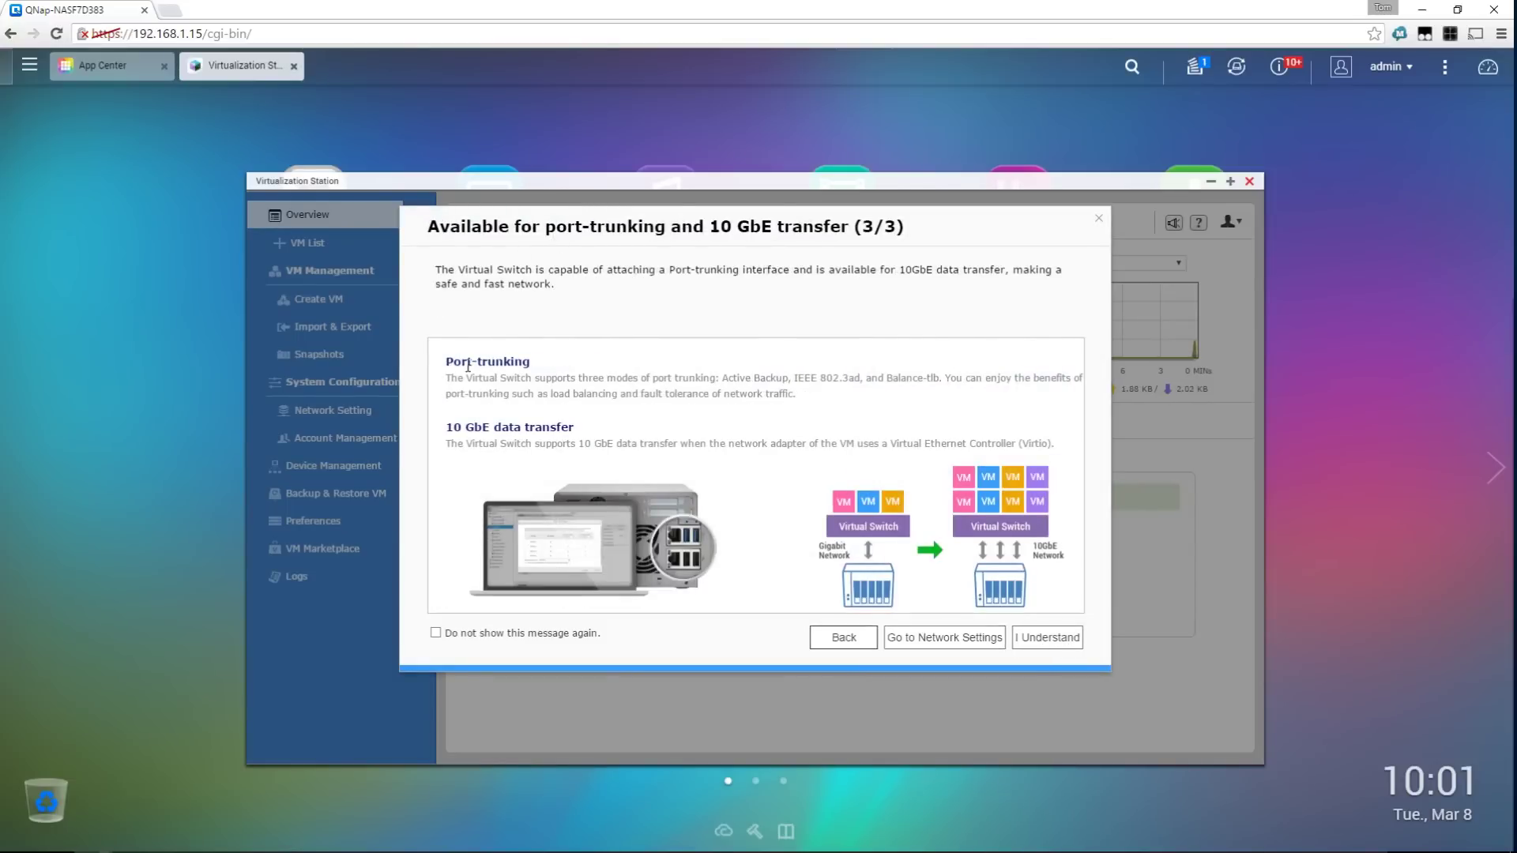
{"action": "left_click", "coordinate": [1047, 642]}
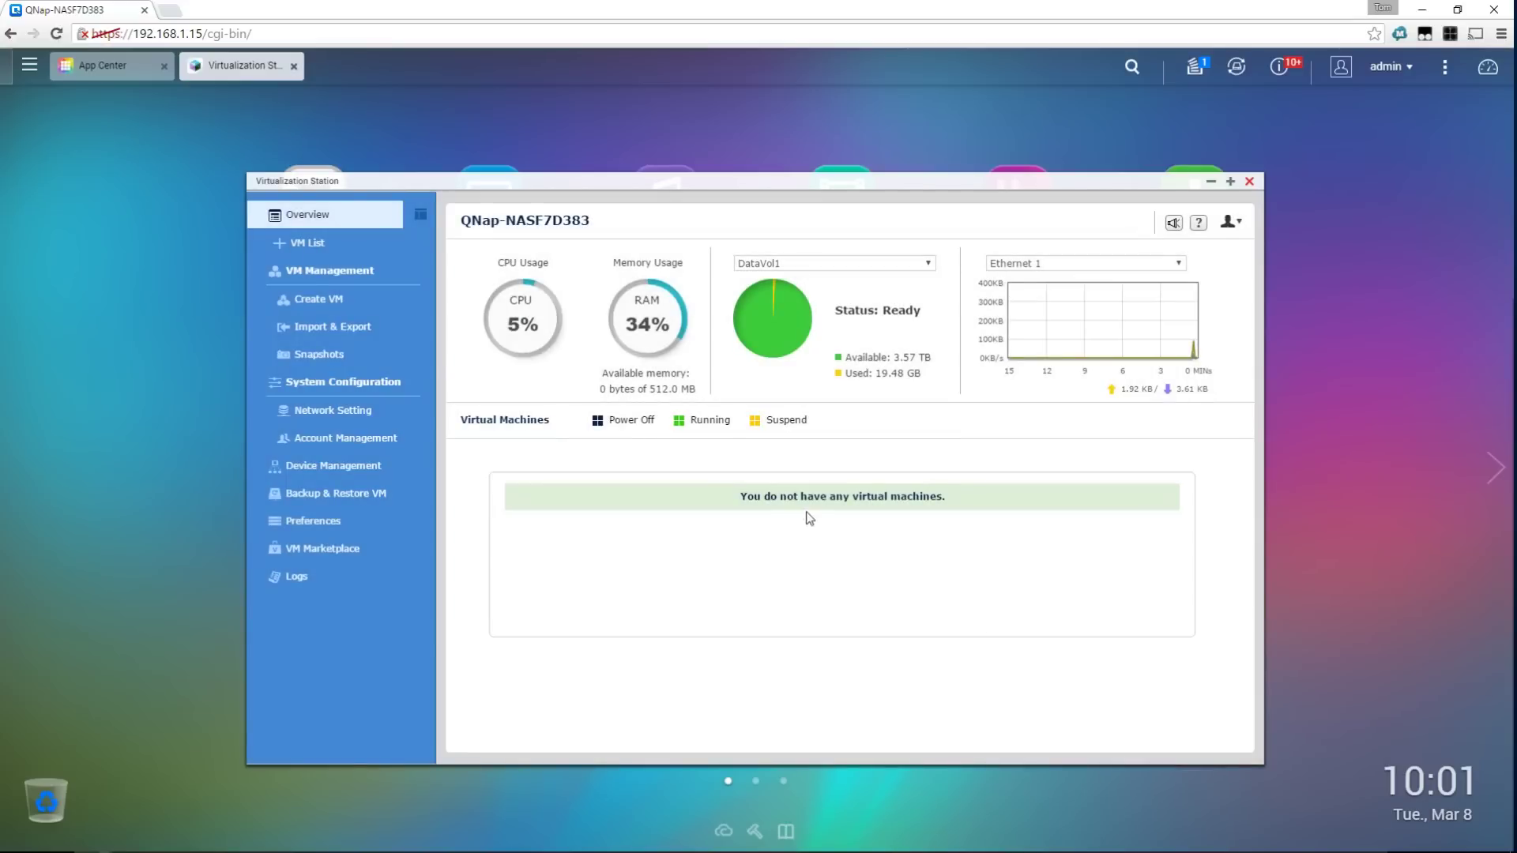
{"action": "left_click_drag", "start_coordinate": [431, 180], "coordinate": [188, 180]}
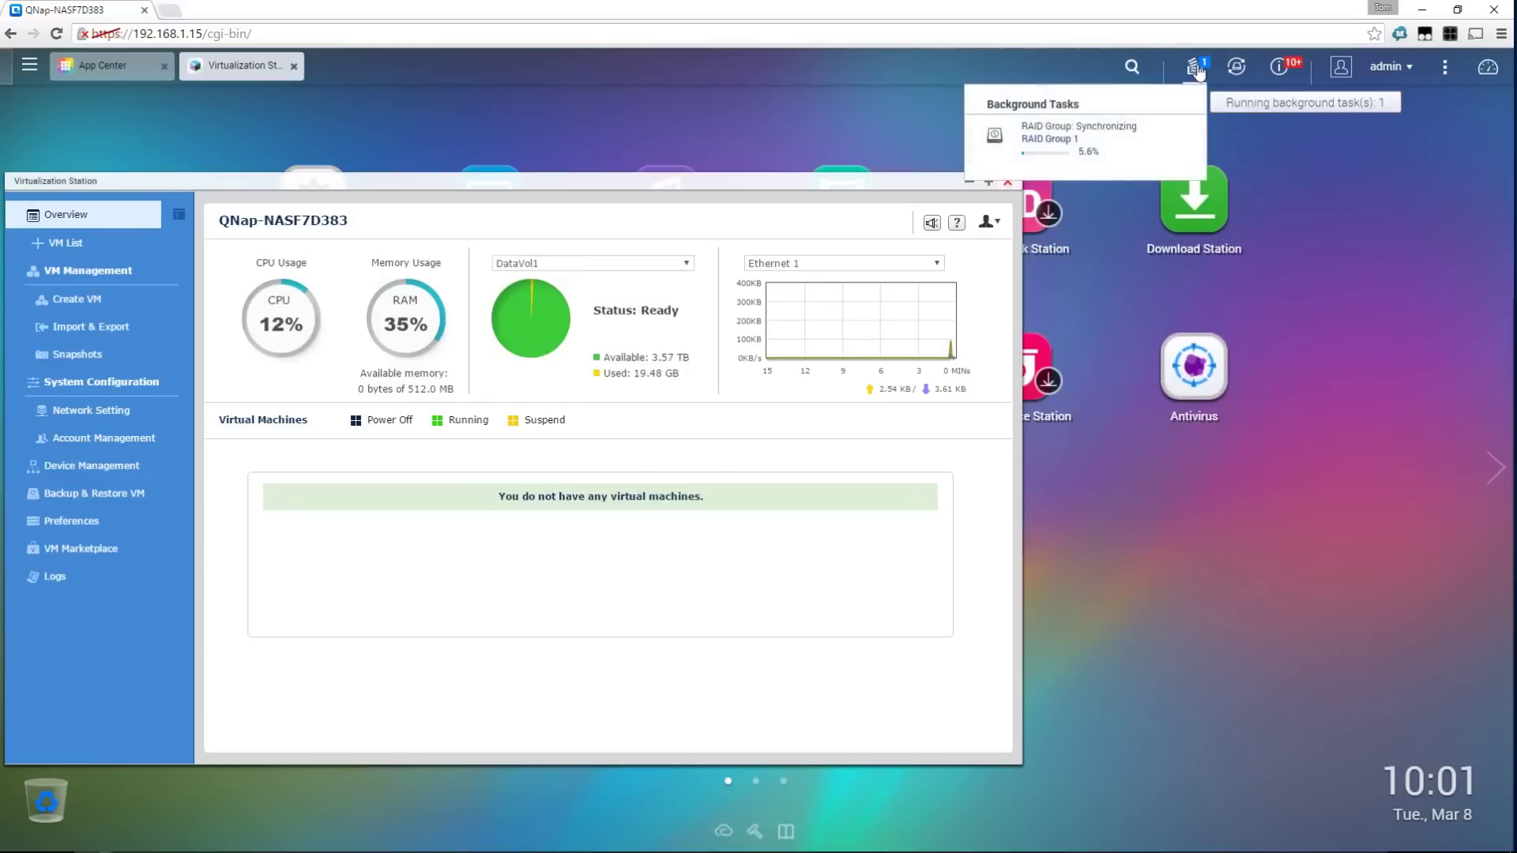
{"action": "mouse_move", "coordinate": [1283, 76]}
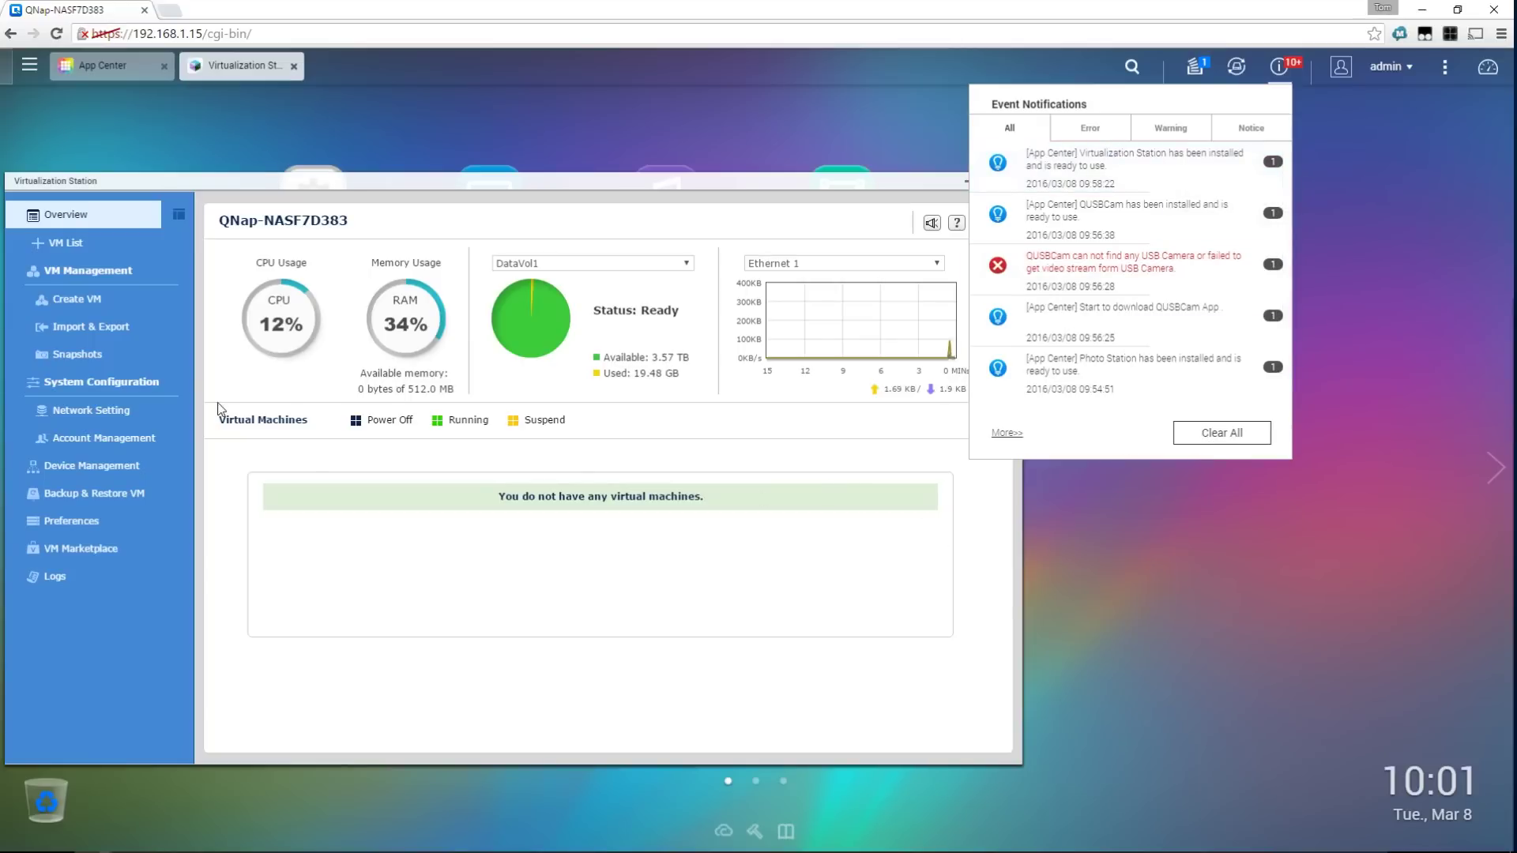
{"action": "left_click", "coordinate": [850, 185]}
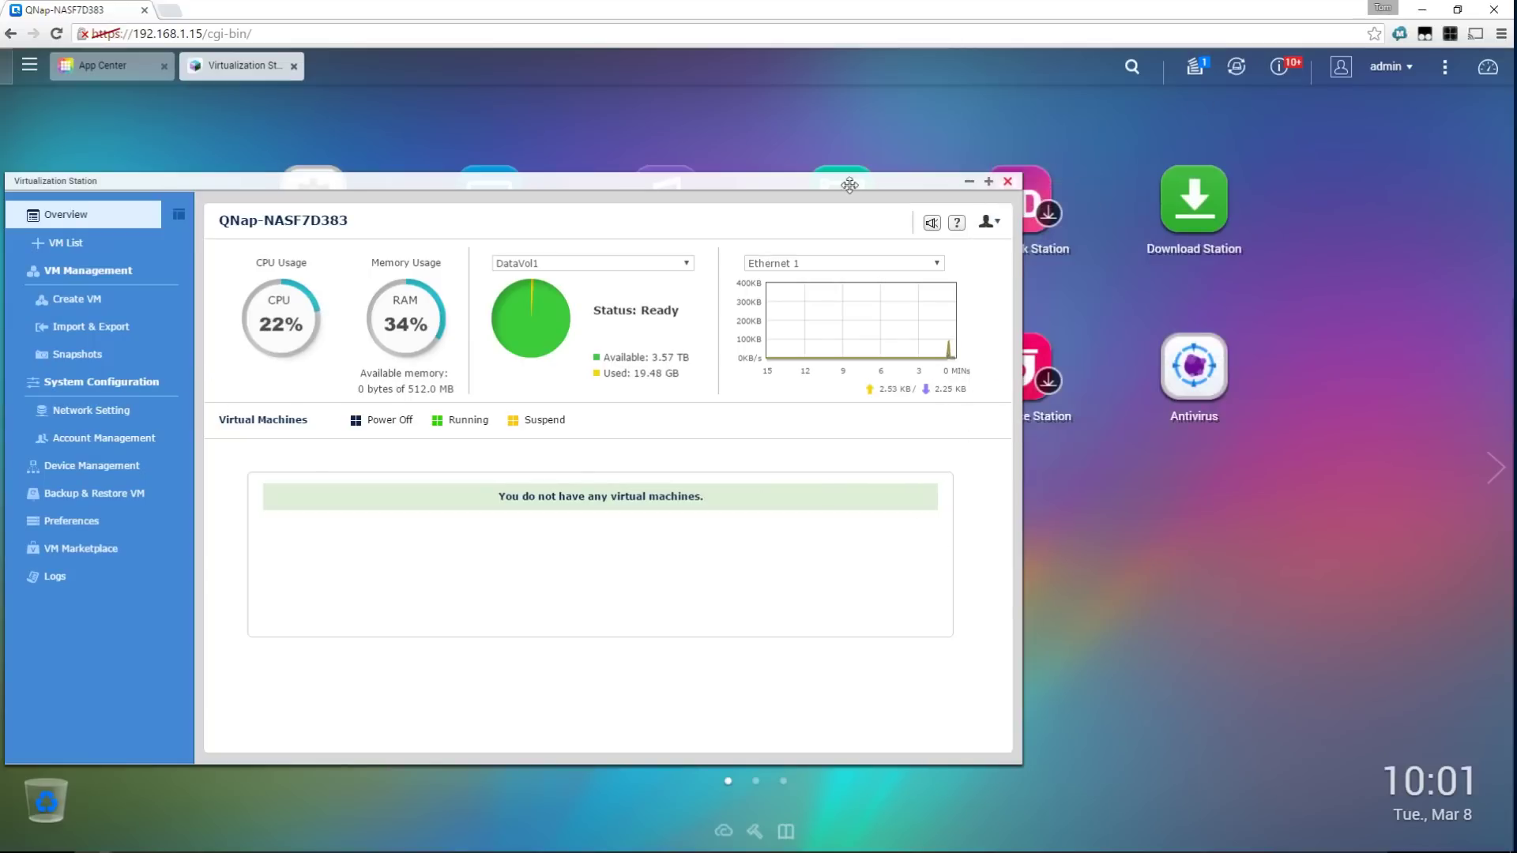
{"action": "left_click_drag", "start_coordinate": [849, 185], "coordinate": [1022, 132]}
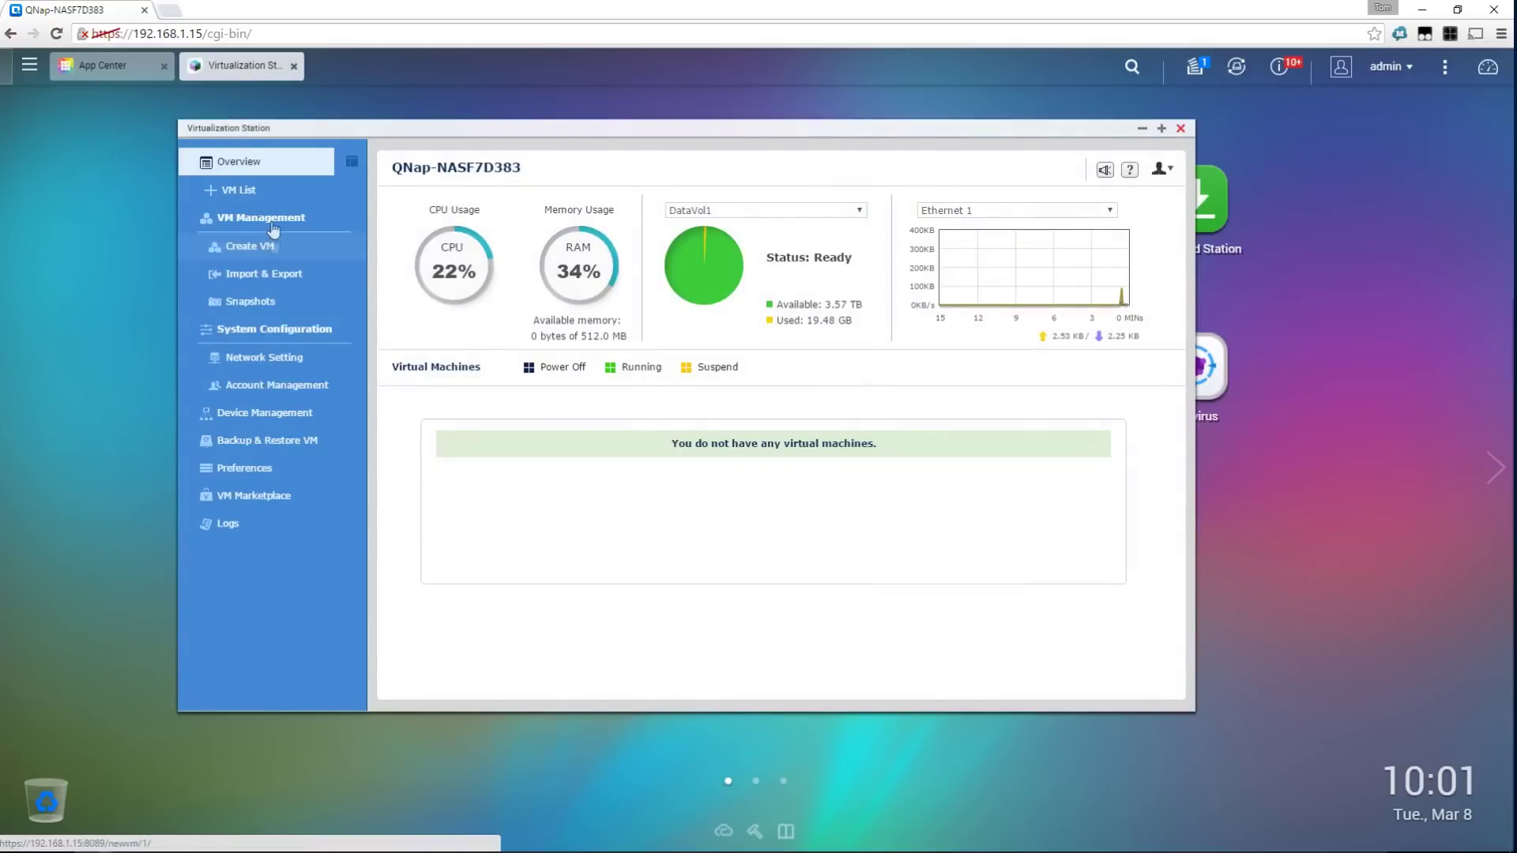